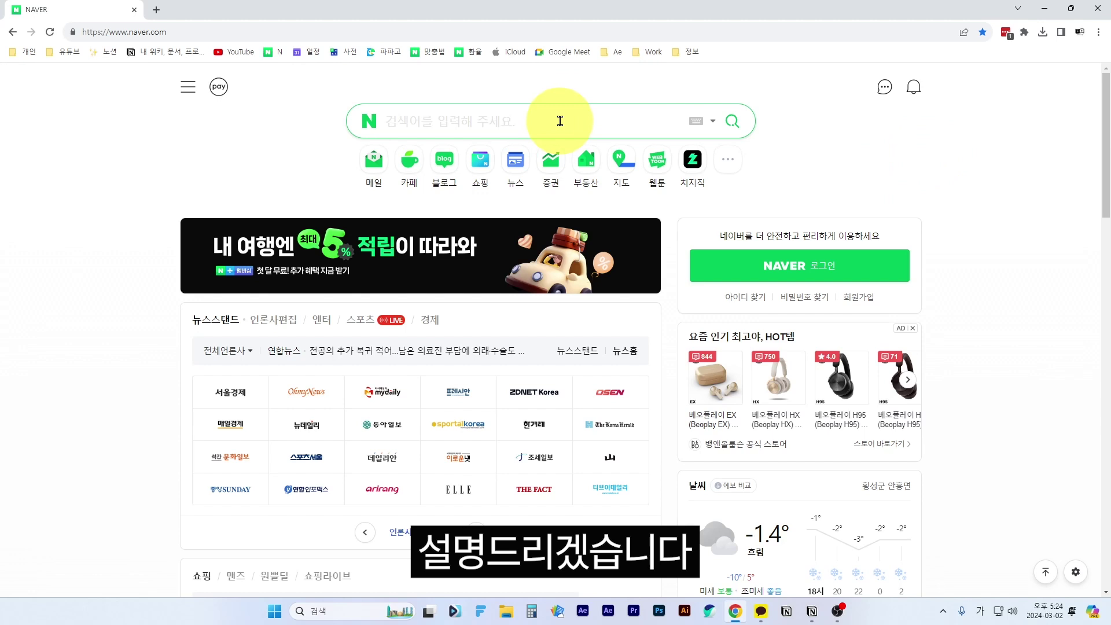
- Search Naver for 프리미어프로 and open Adobe's Premiere Pro product page
click(559, 121)
text(프리미어플)
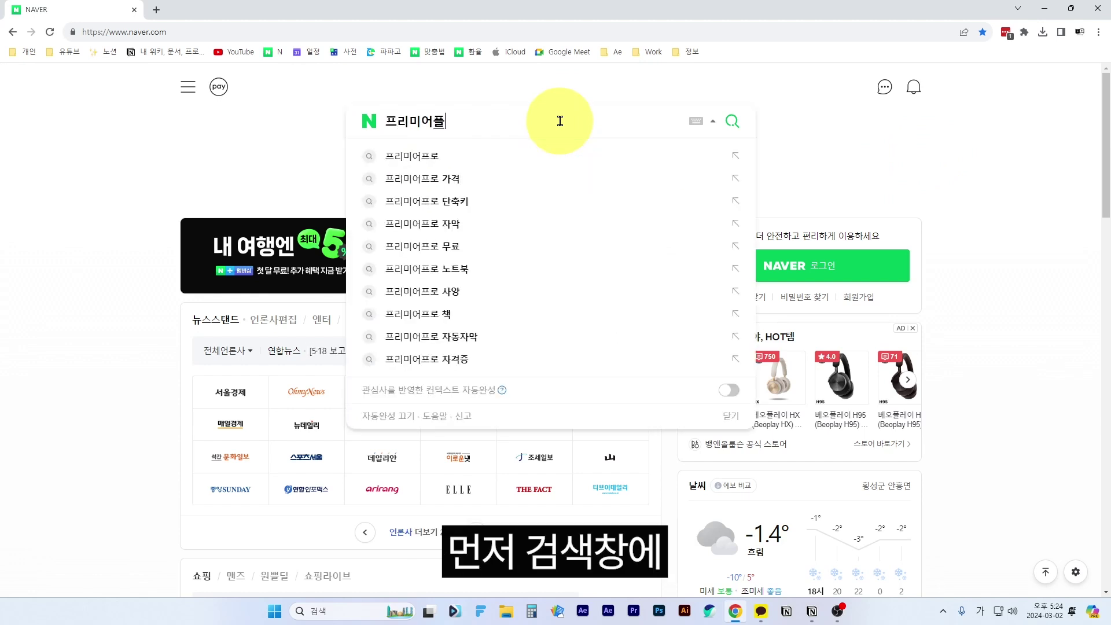
text(ㅗ)
key(Return)
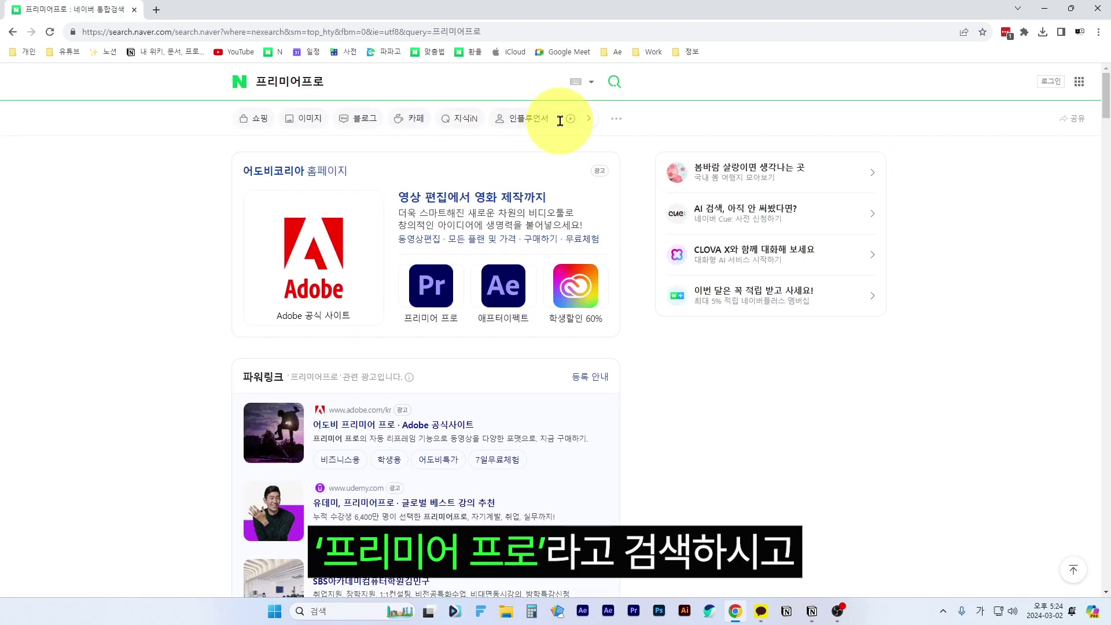
click(430, 293)
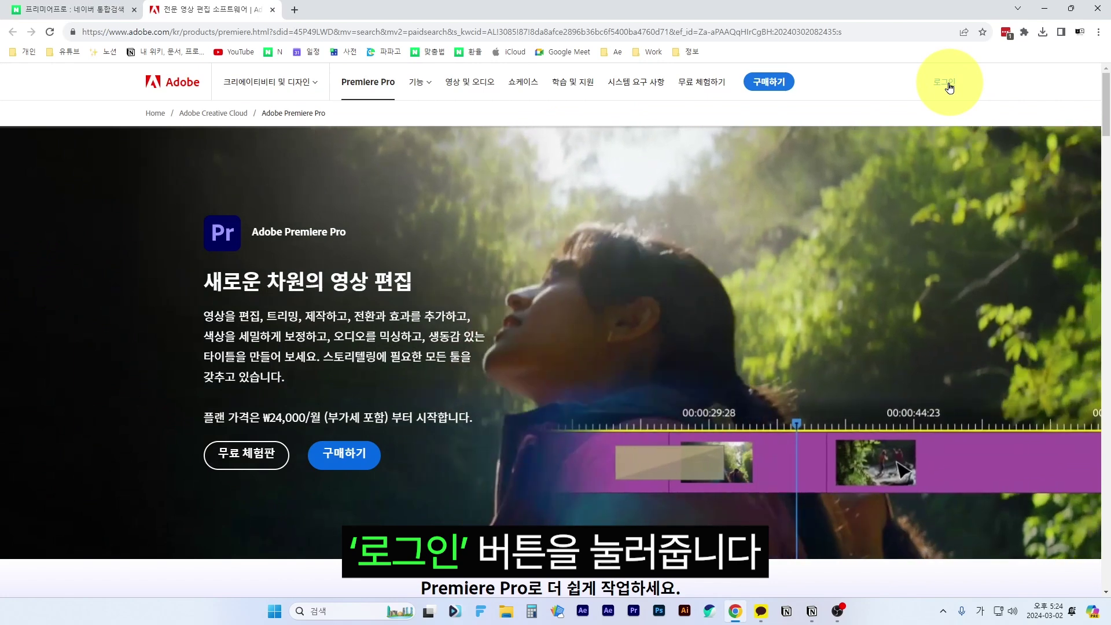
- From Adobe sign-in, start a new account and enter the e-mail address and a password
click(947, 84)
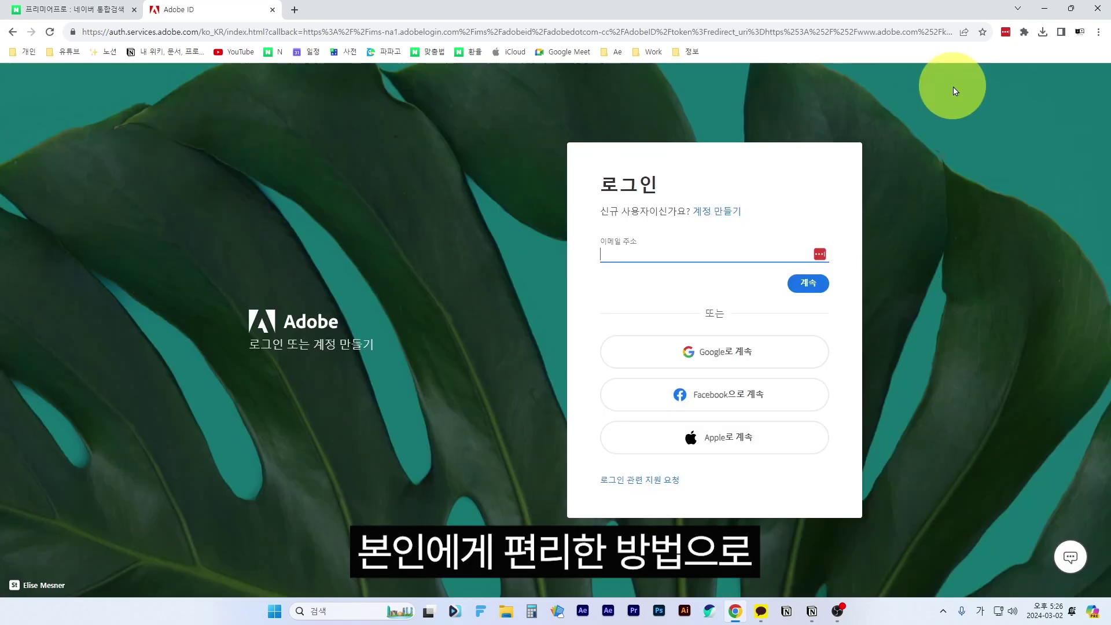
click(719, 214)
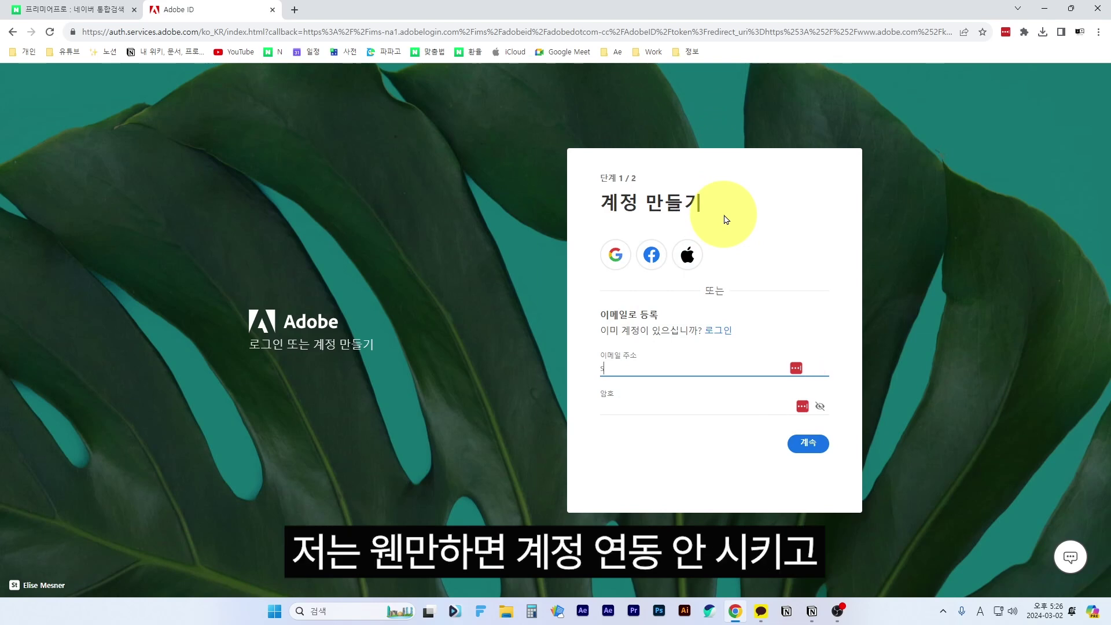
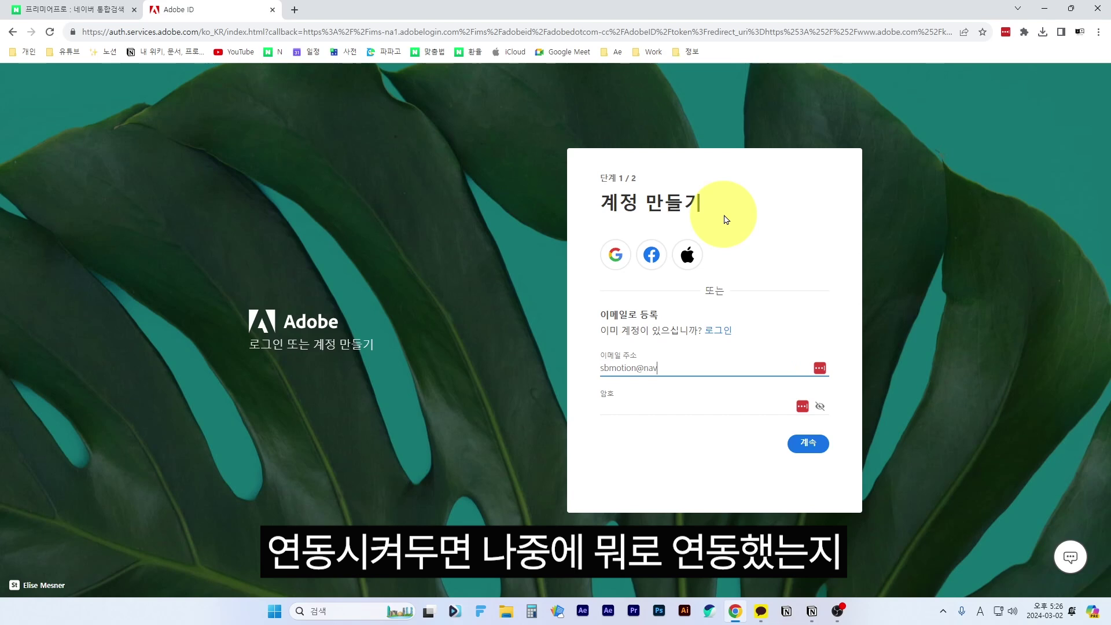
key(Tab)
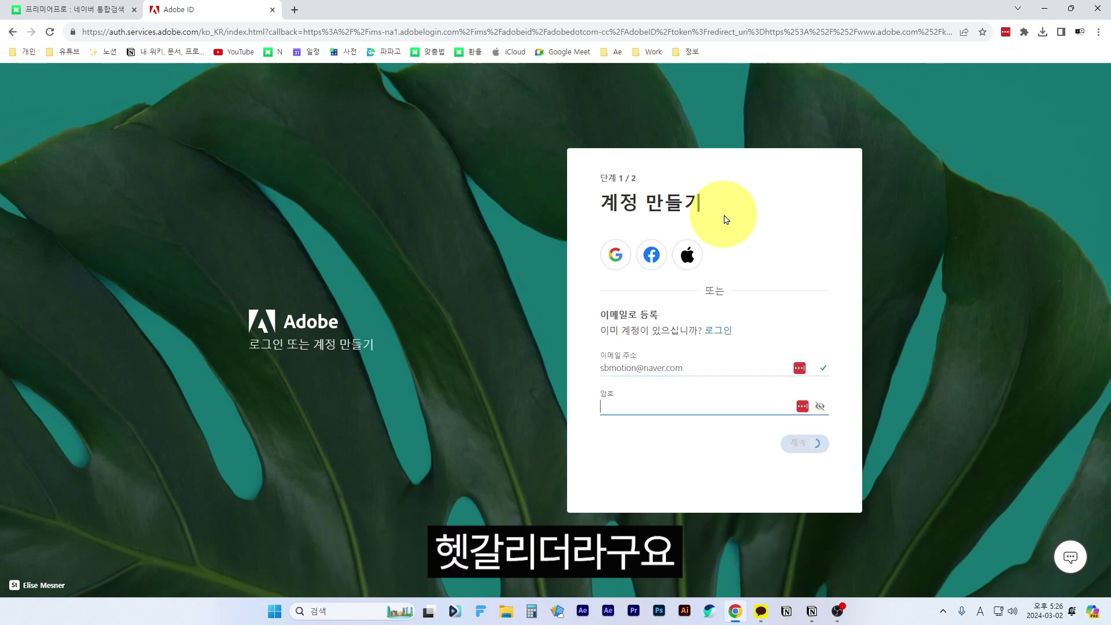
text(****)
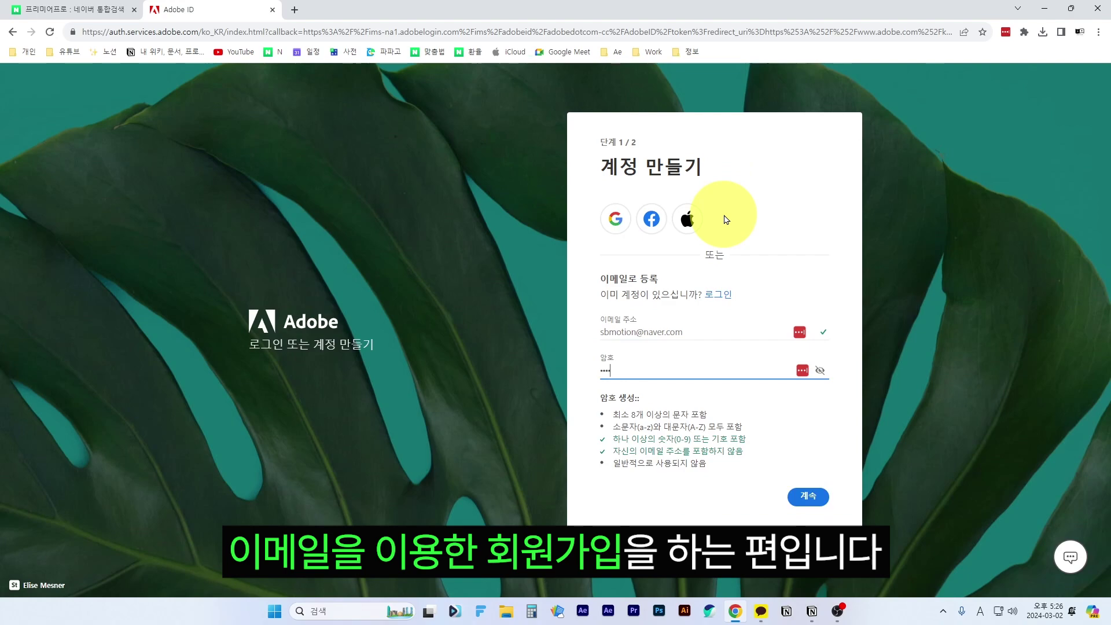
text(*)
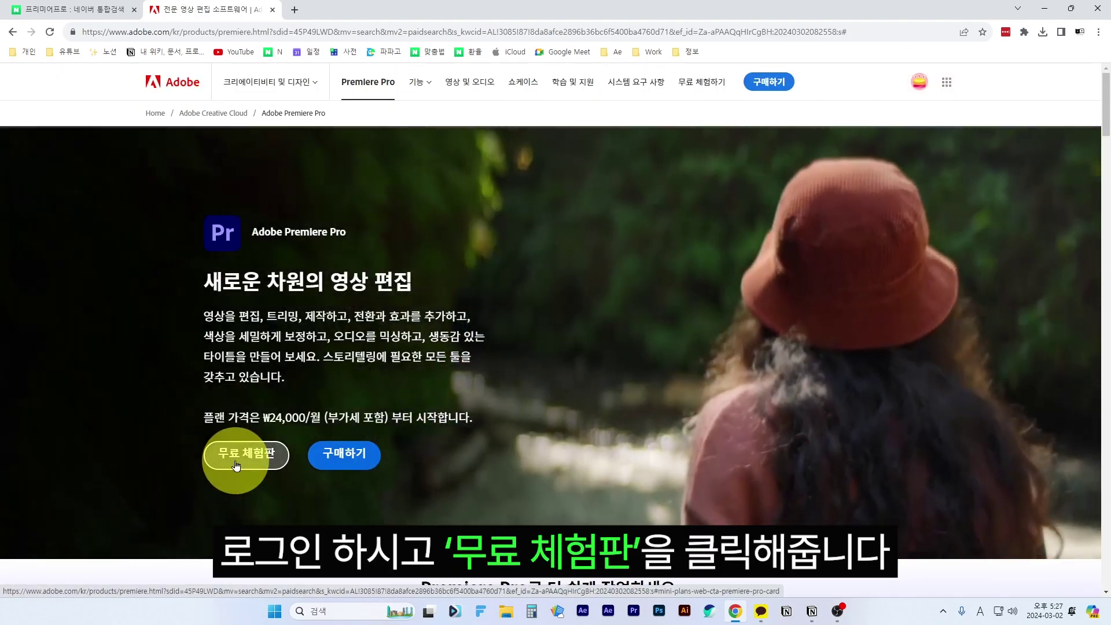
- Compare the student/teacher and individual trial plans, then check out the individual Premiere Pro plan
click(236, 464)
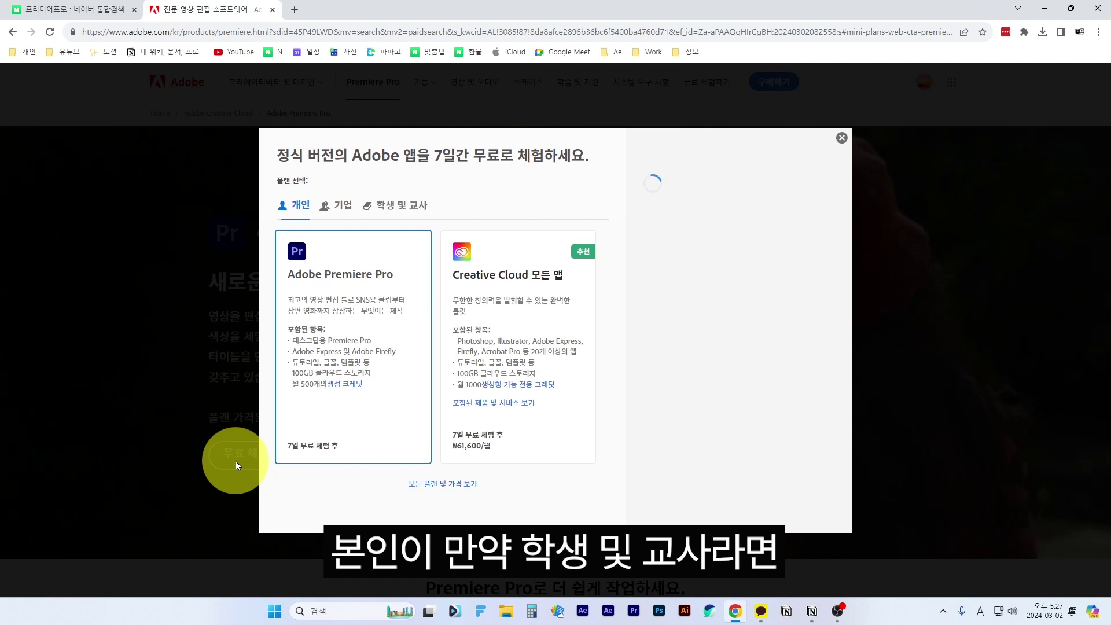
click(394, 206)
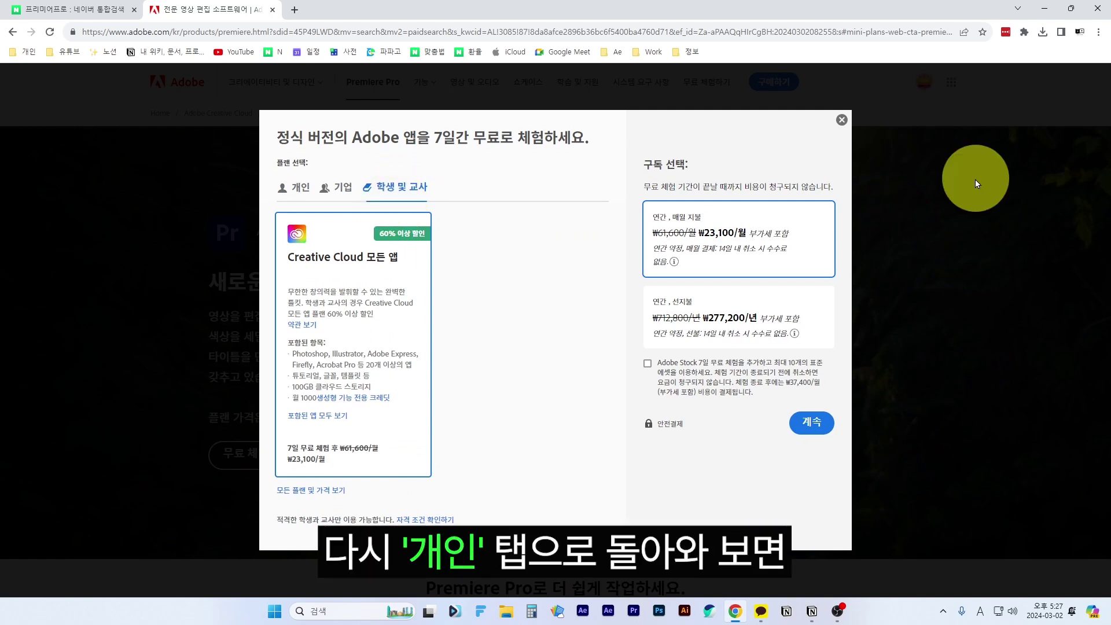
click(300, 195)
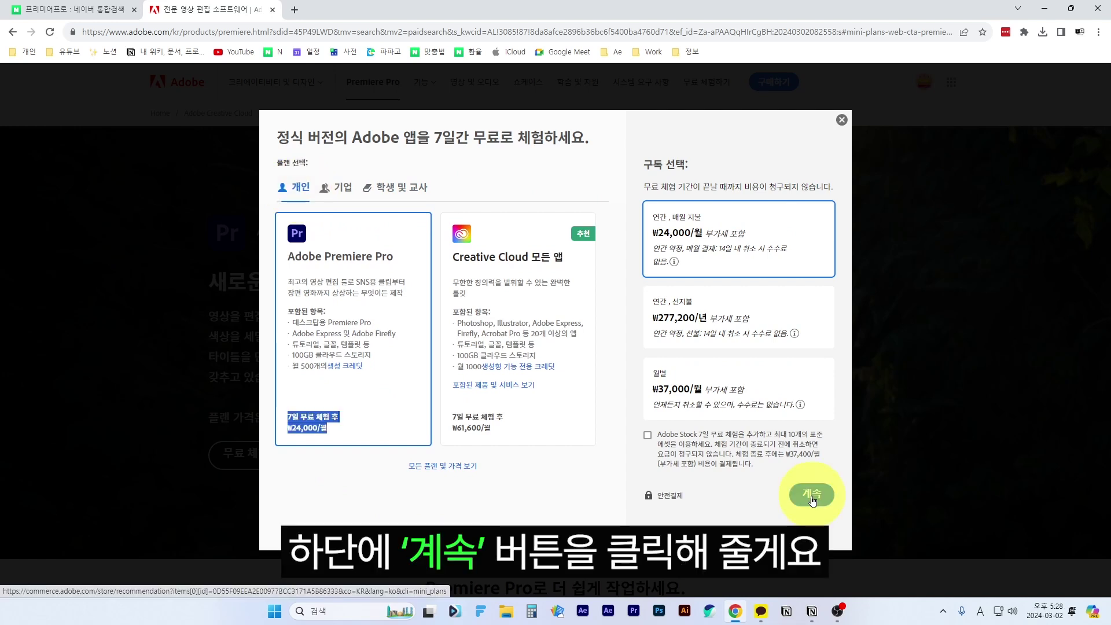
click(812, 495)
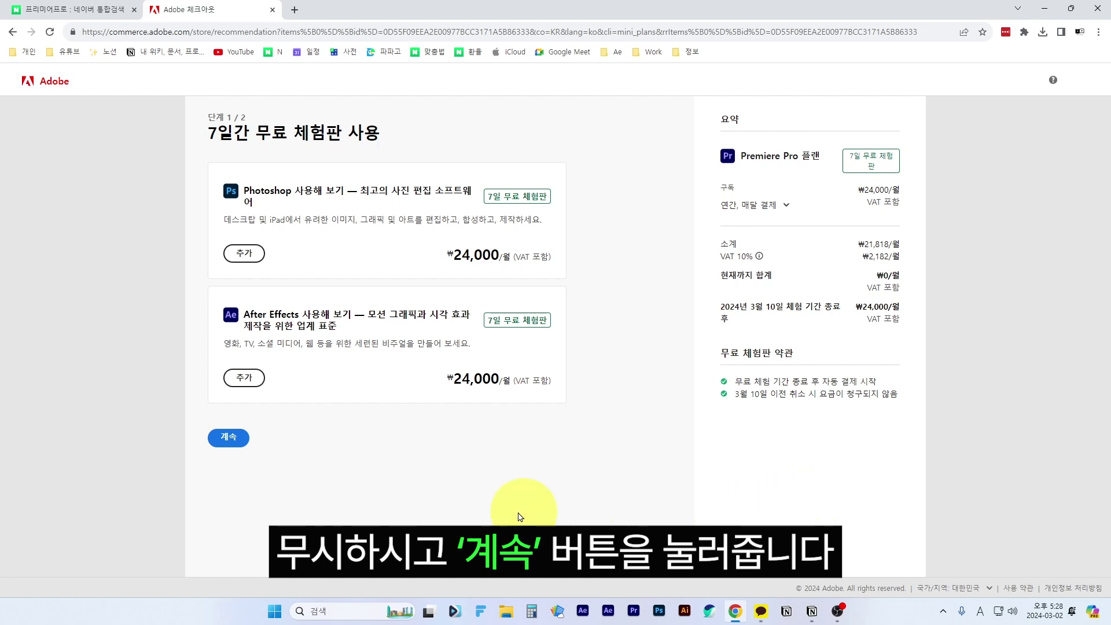
- Skip the extra app offers and start using the Premiere Pro trial plan
click(229, 438)
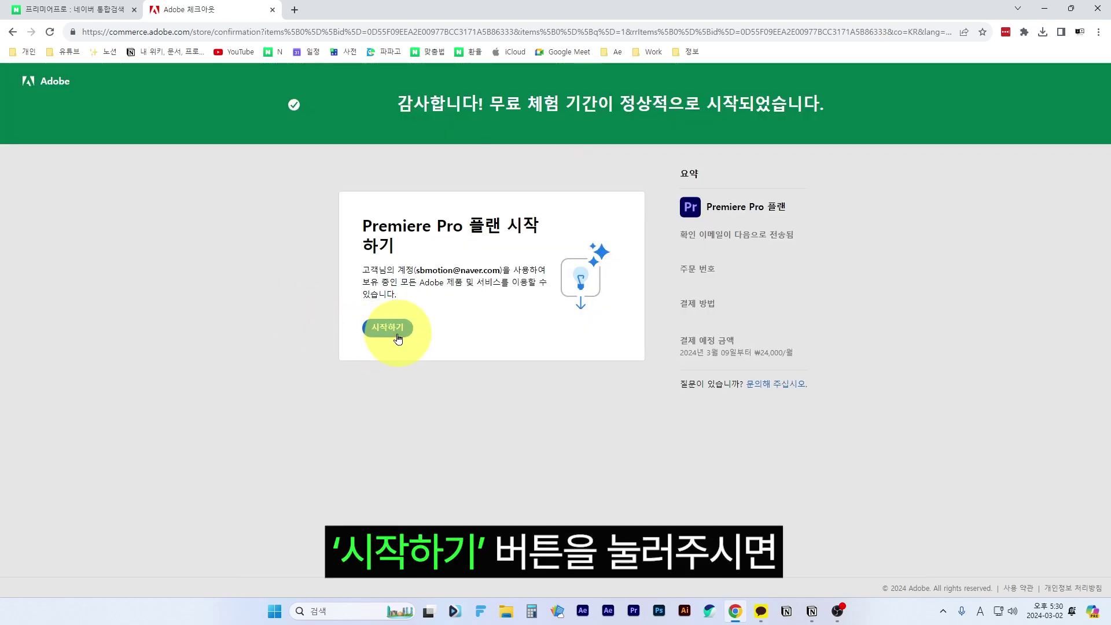
click(399, 339)
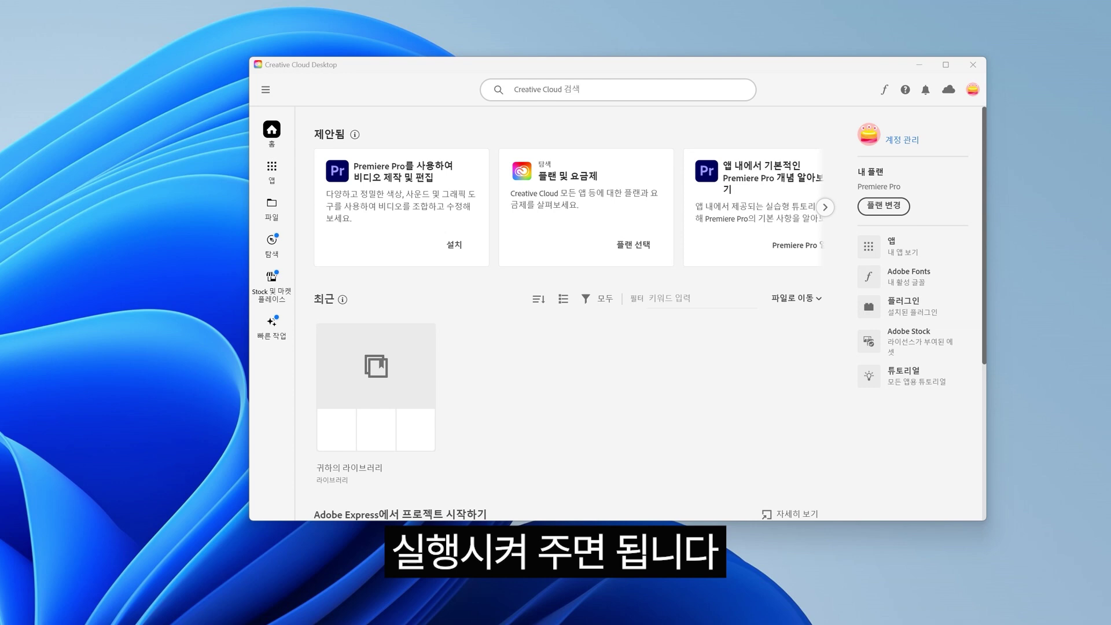
- In the Apps list, install Premiere Pro from the apps available in the plan
click(277, 177)
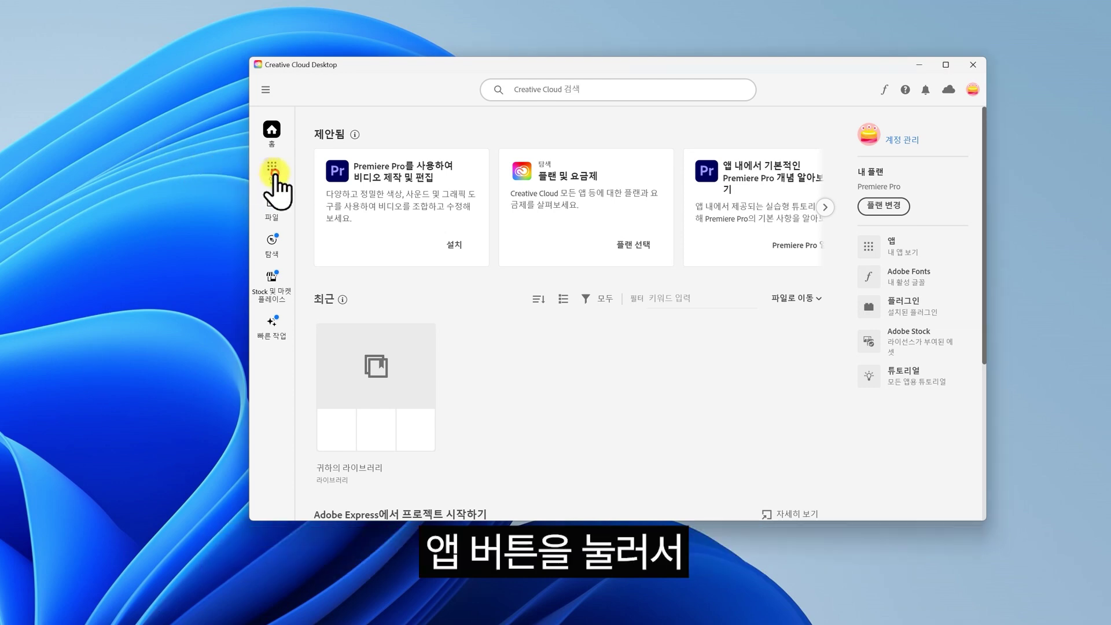
scroll(613, 292, down, 2)
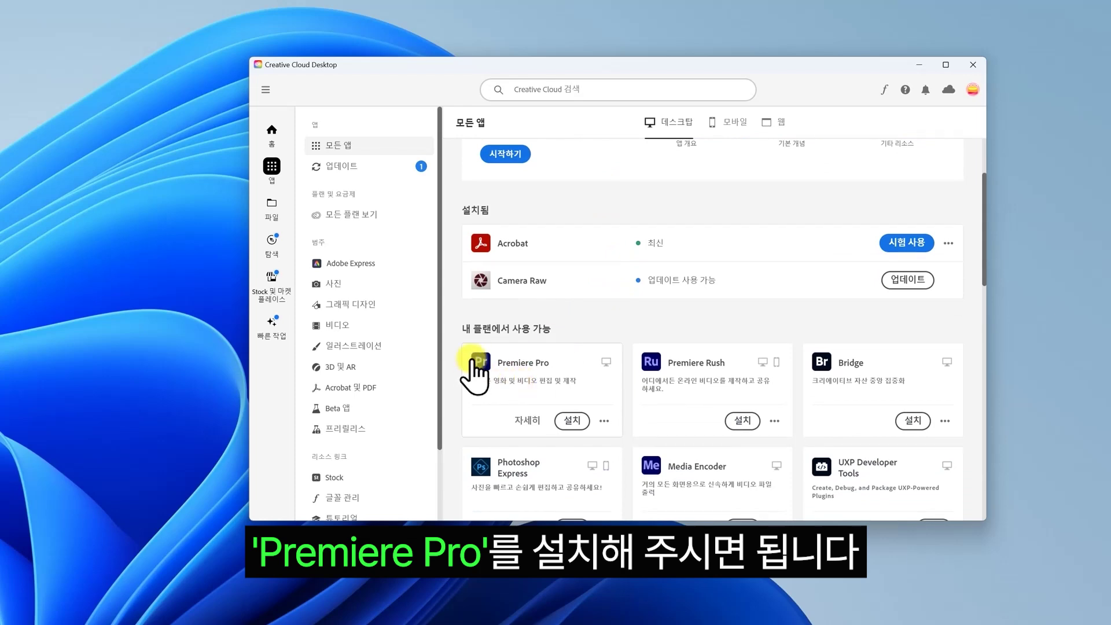
click(572, 420)
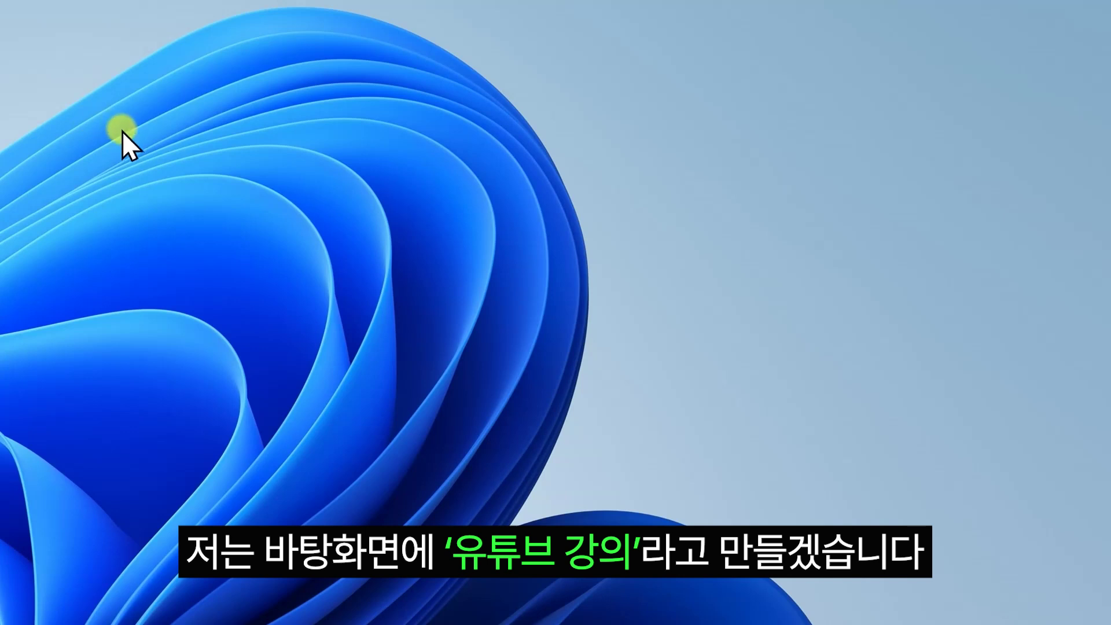
- Create a desktop folder named 유튜브 강의 and open it
right_click(113, 92)
click(152, 267)
text(유튜브 강의)
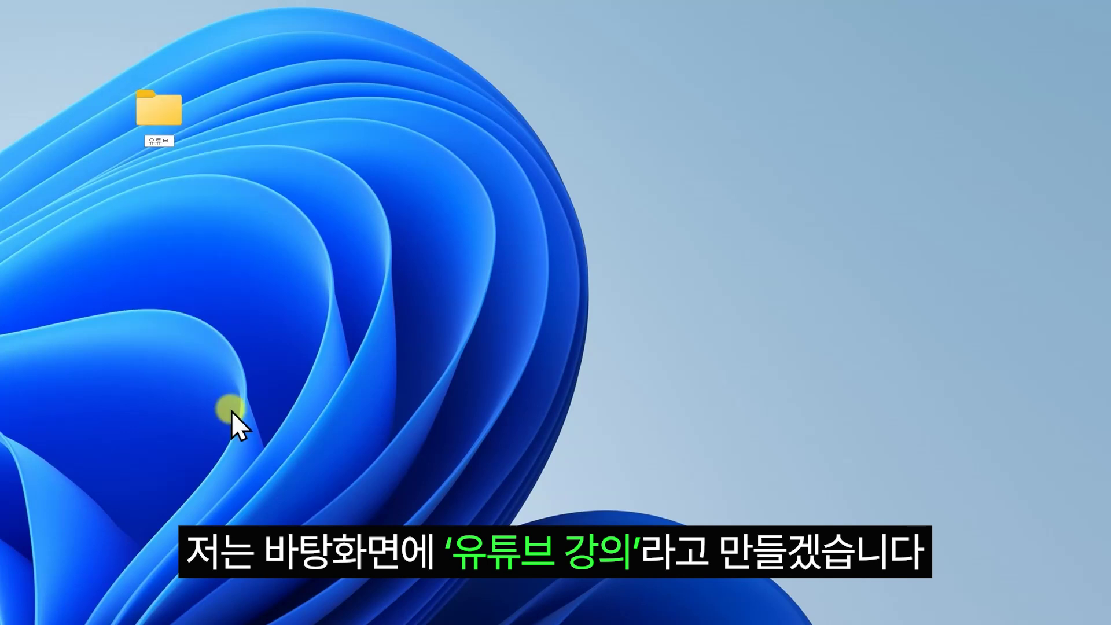
key(Return)
key(Return)
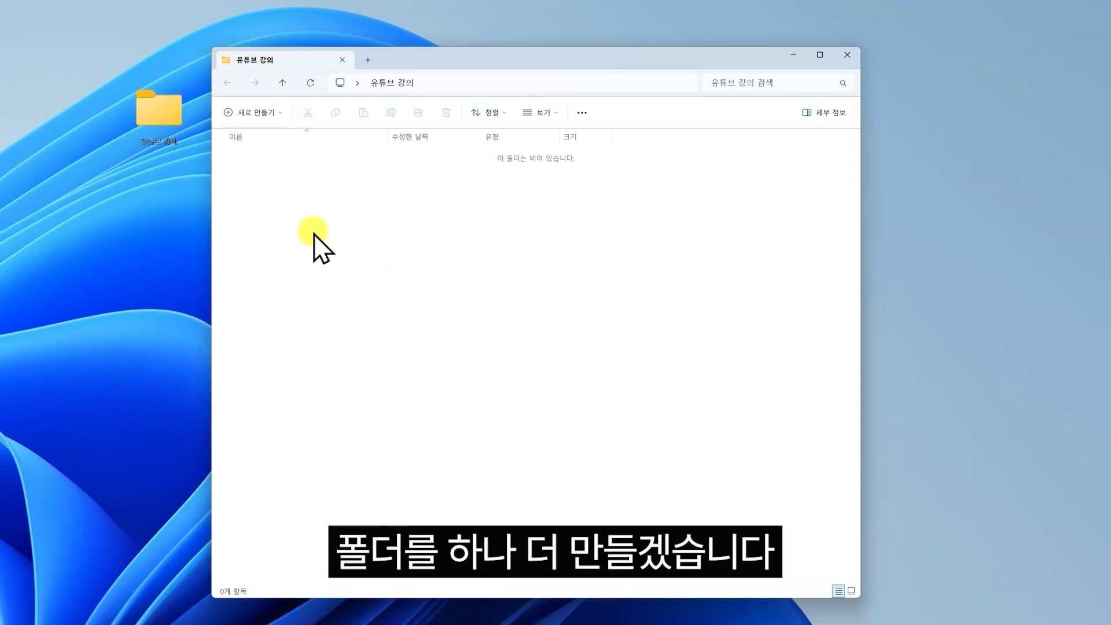
- Inside it, create a folder named 20230303 프리미어프로 기초강의
right_click(327, 219)
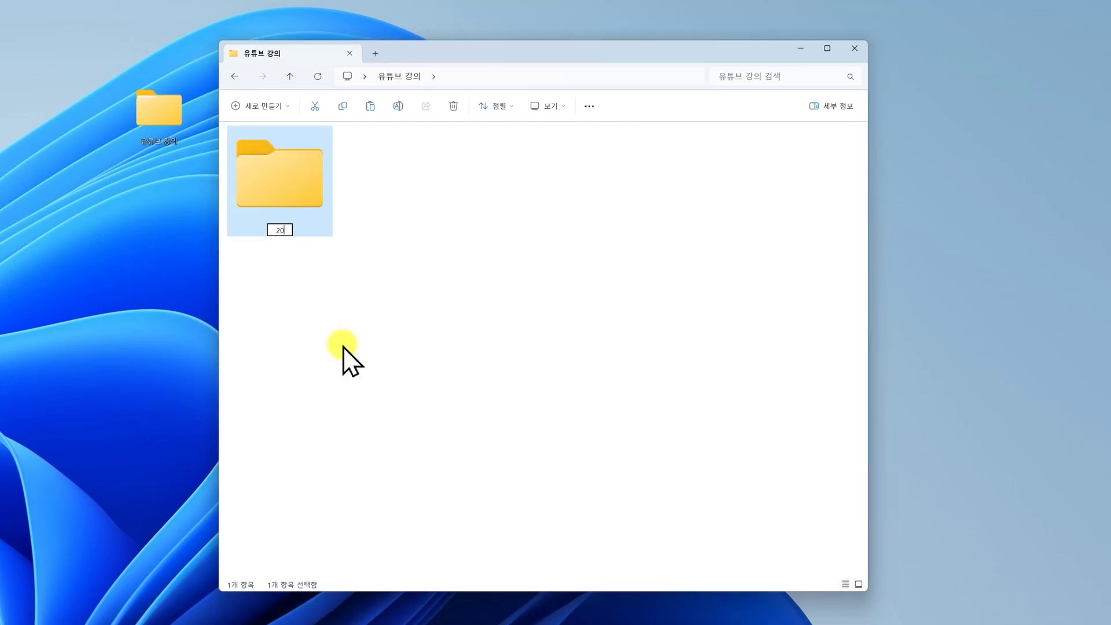
text(230303 프리)
text(미어름로 기초강의)
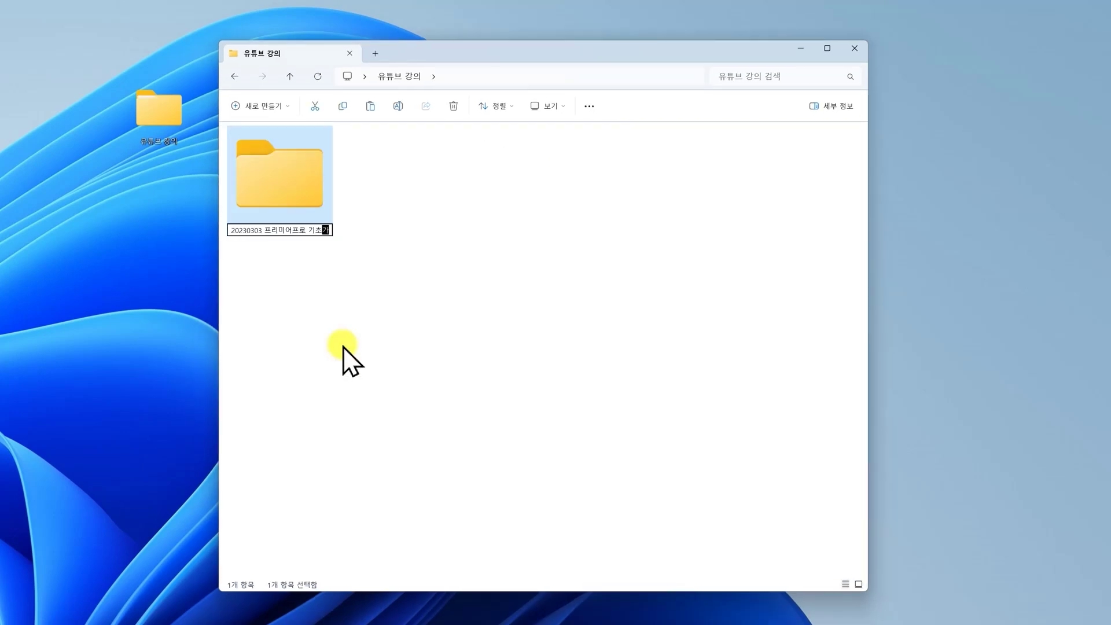
key(Return)
click(323, 346)
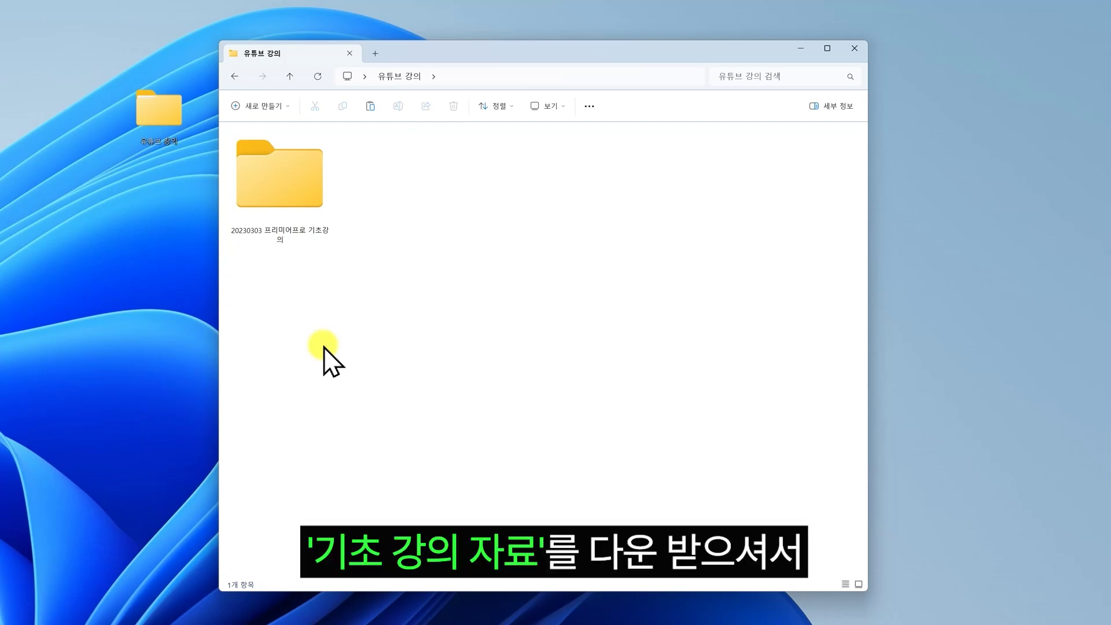
- Set the new project's location to the 20230303 프리미어프로 기초강의 folder
double_click(311, 225)
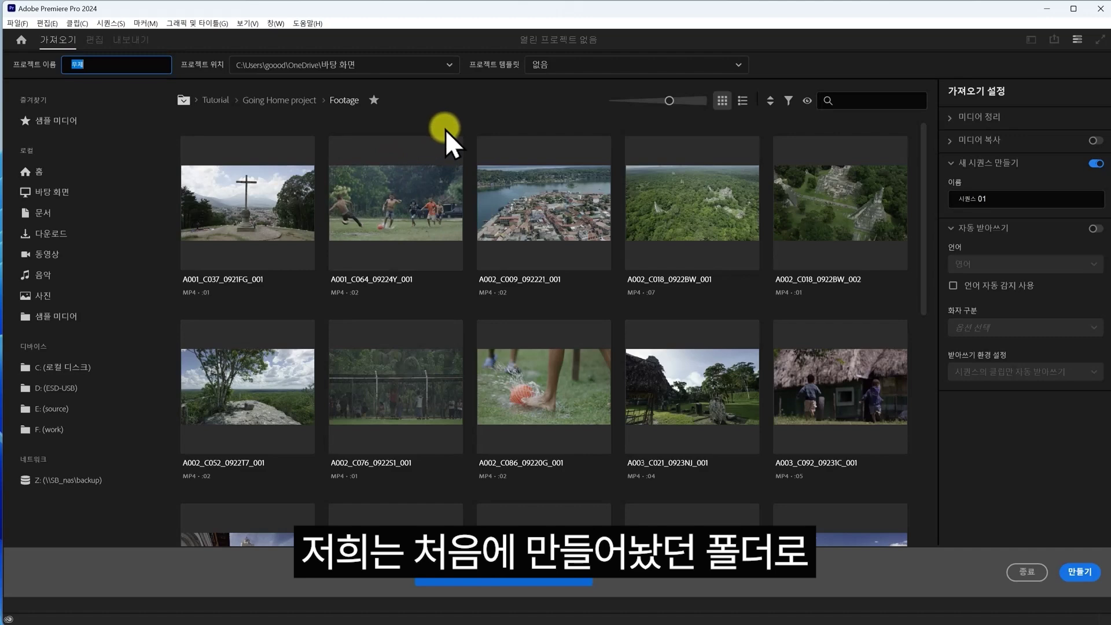
click(385, 73)
click(280, 187)
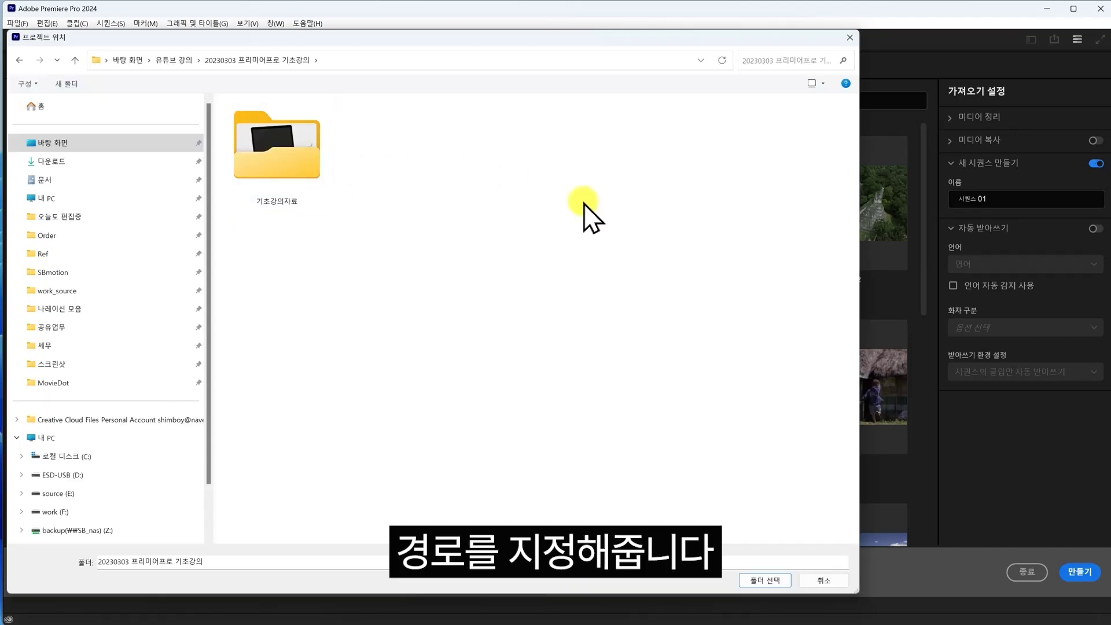
click(759, 582)
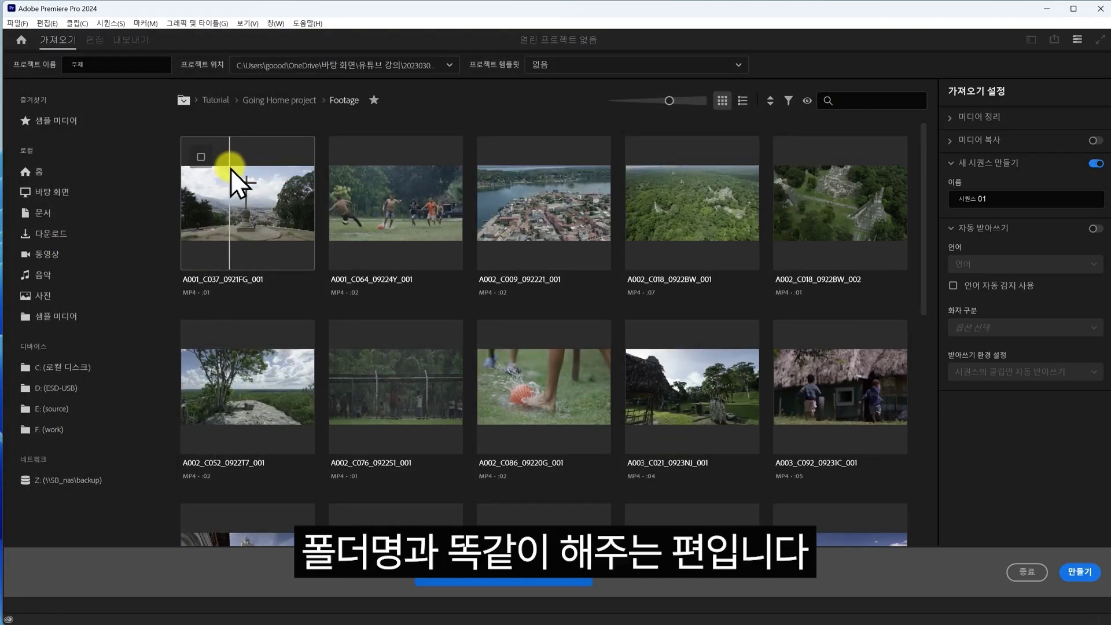
- Name the project 20230303 프리미어 기초강의 01 and create it
click(91, 64)
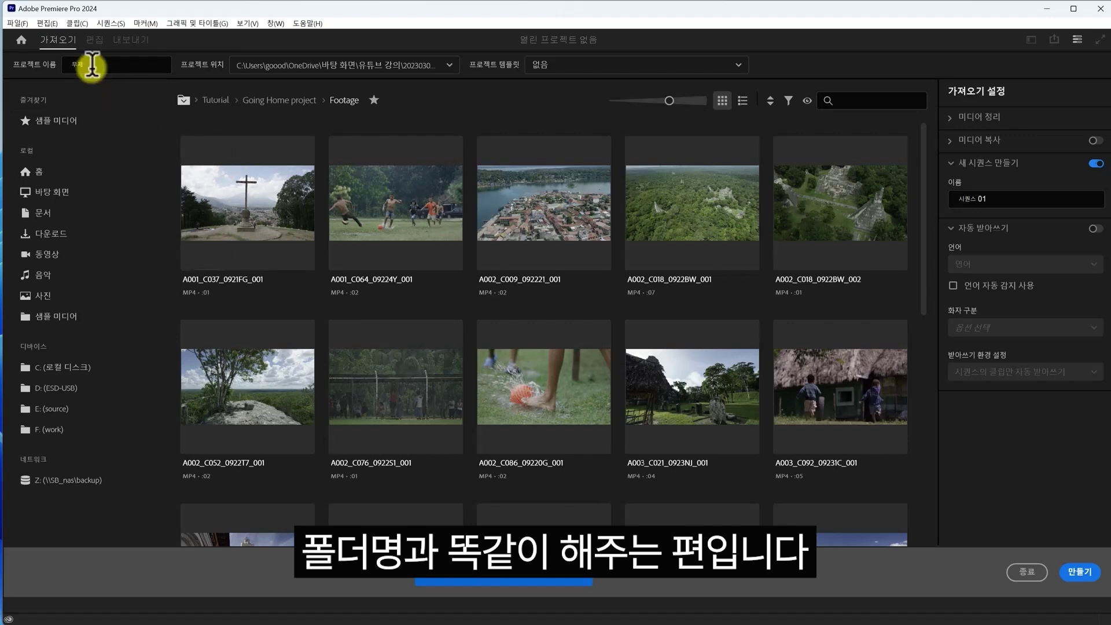
text(20230303)
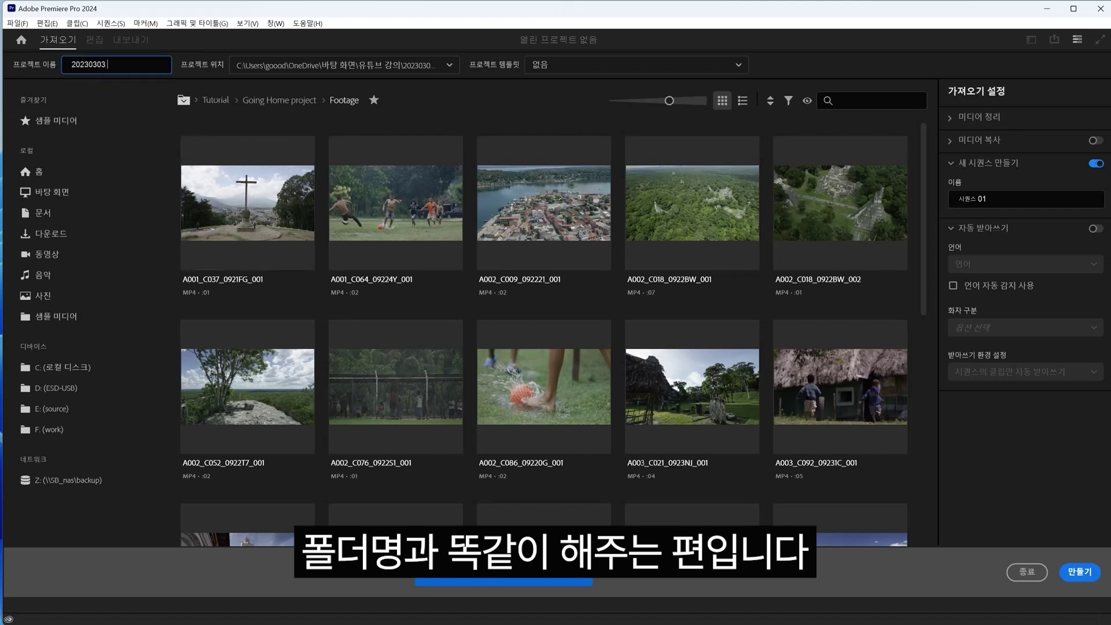
text( 프리미어 기초강의 01)
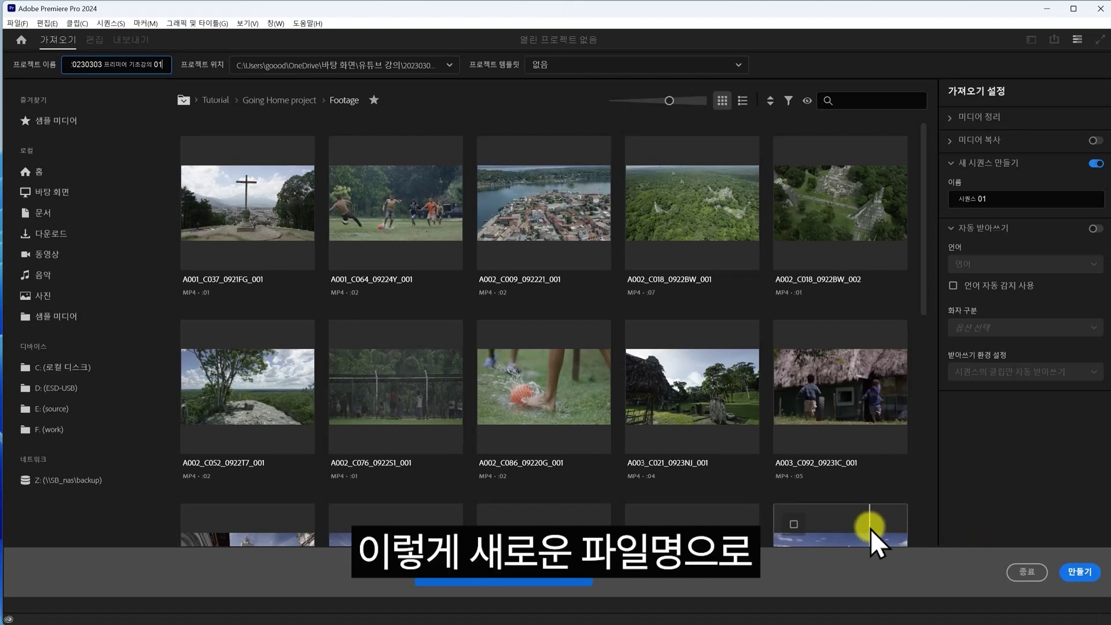
click(1079, 572)
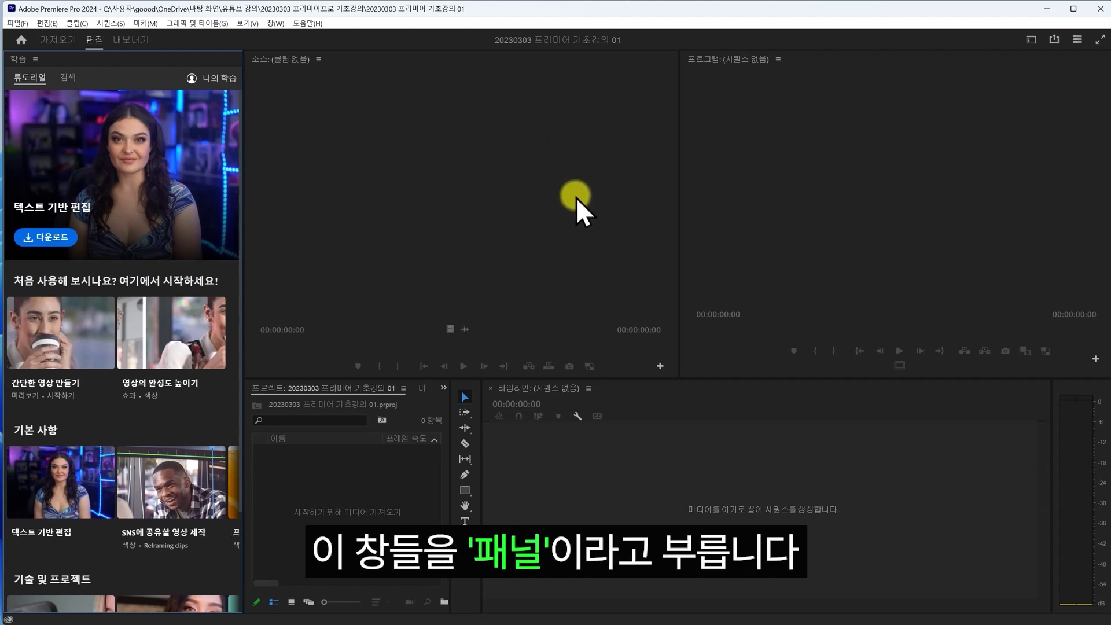
click(572, 182)
click(375, 473)
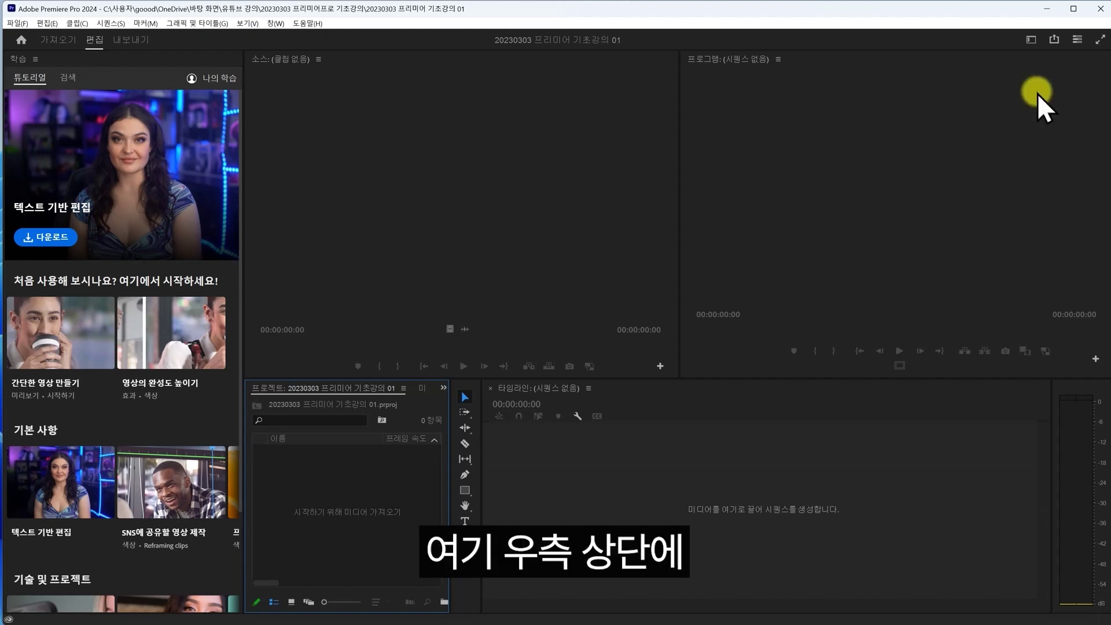
- Switch to the Editing workspace, rearrange panels, then reset it to the saved layout
click(1032, 40)
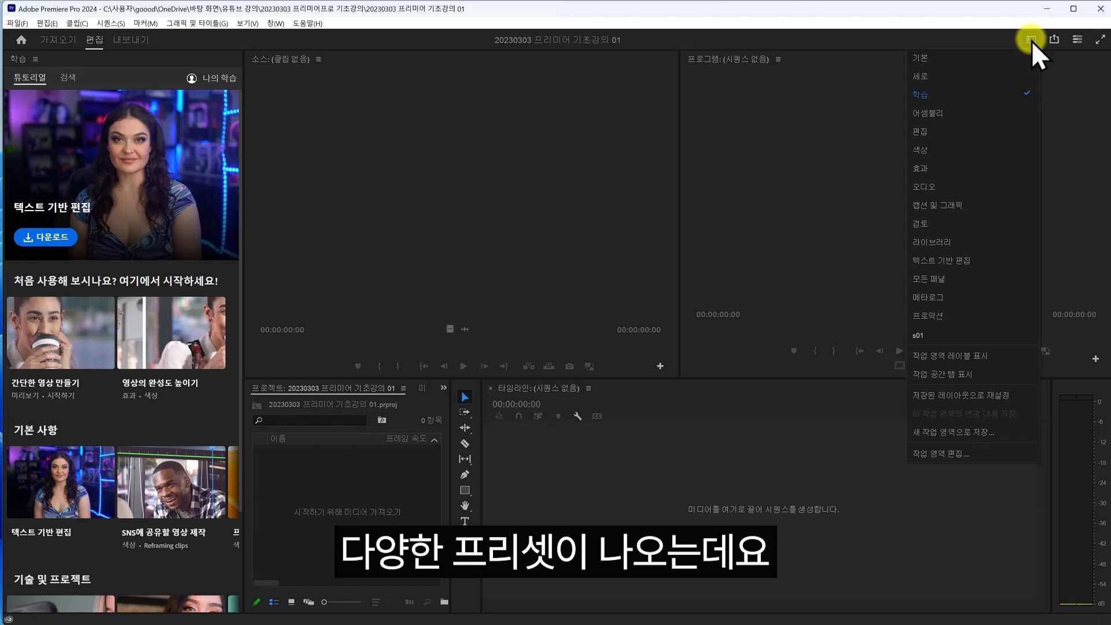
click(1011, 134)
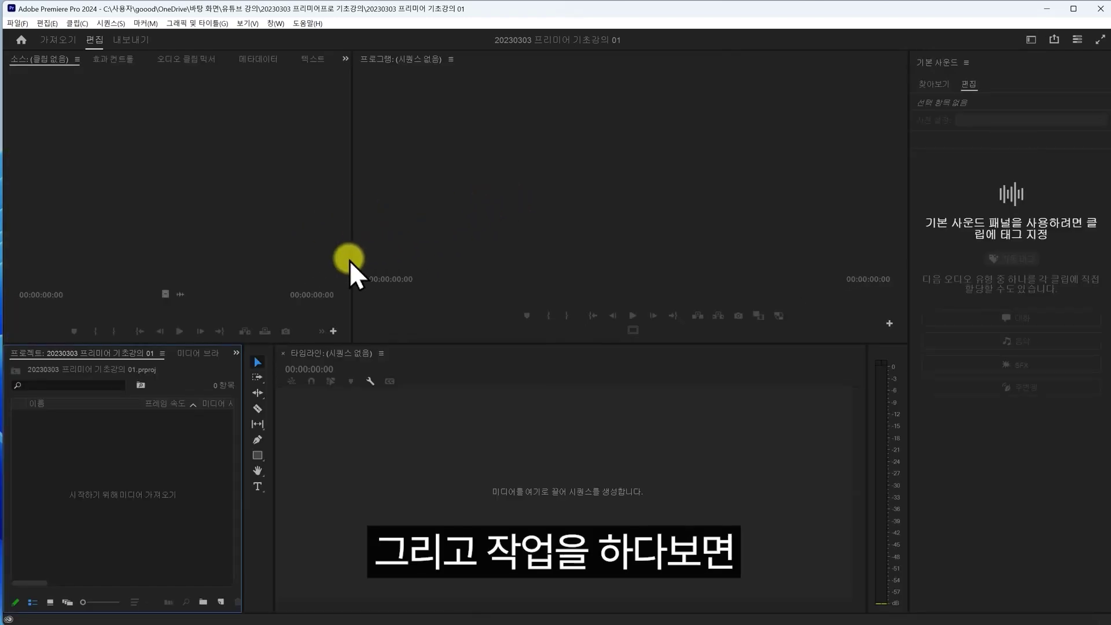
drag(353, 261, 375, 267)
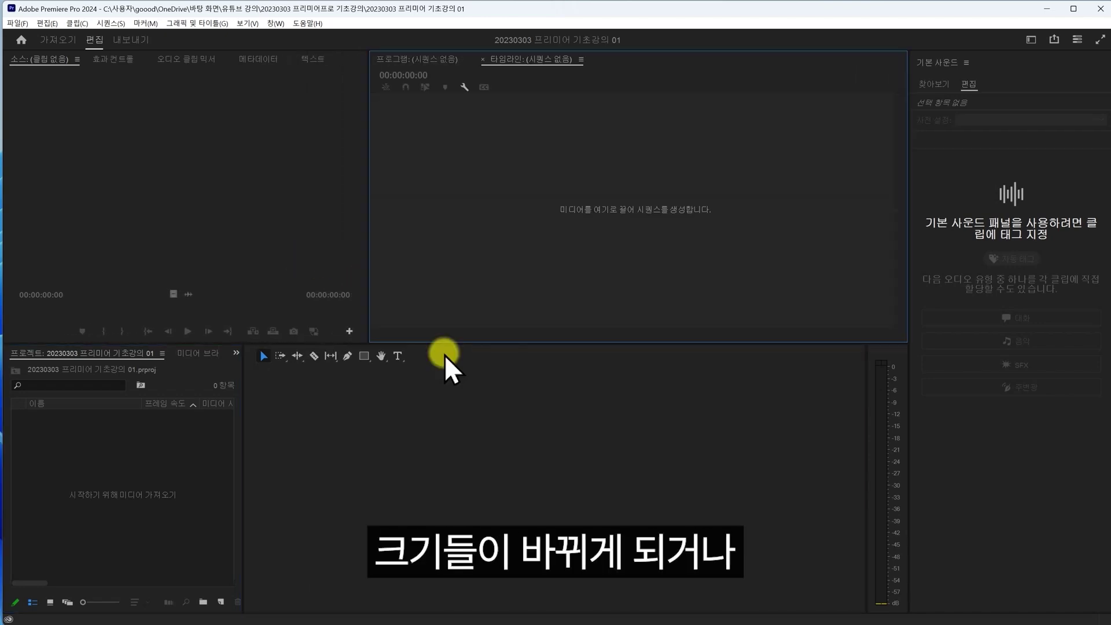
click(444, 356)
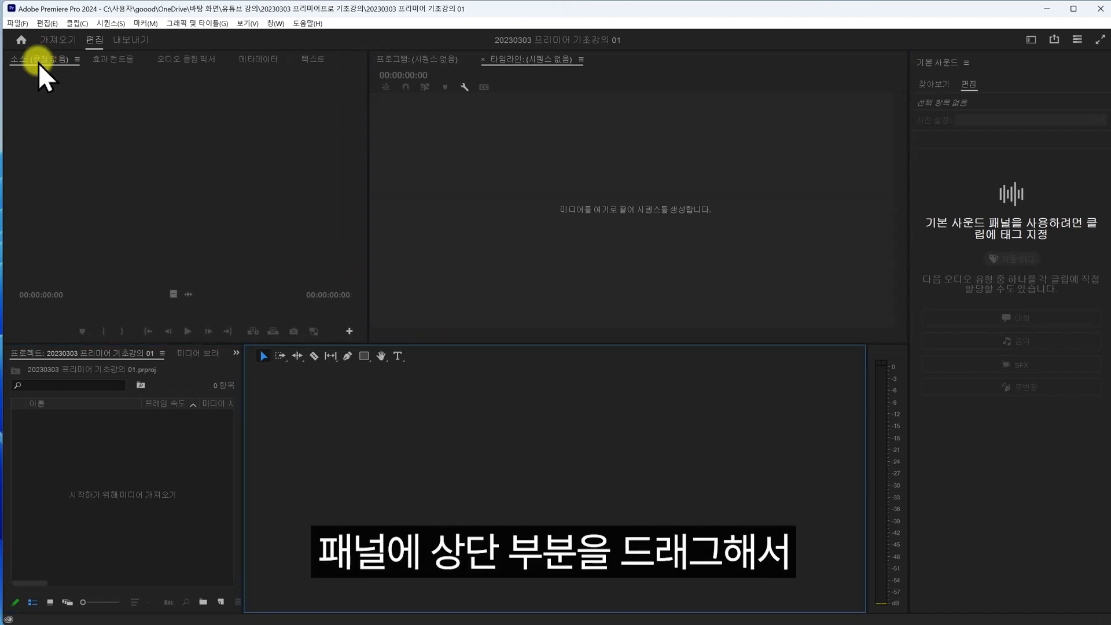
drag(334, 58, 419, 172)
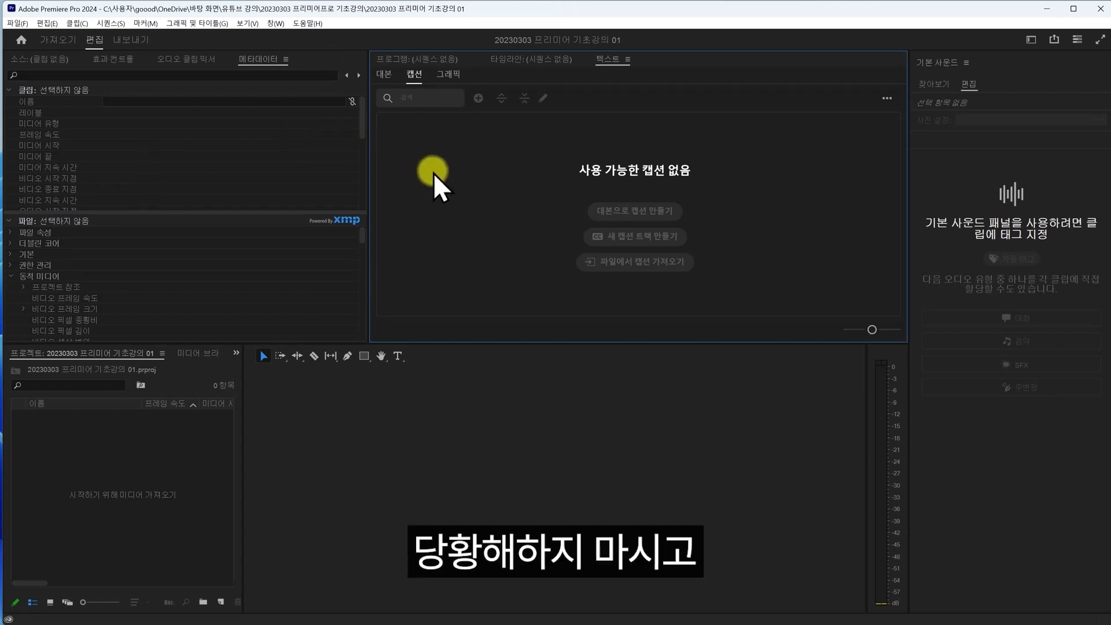
click(1032, 41)
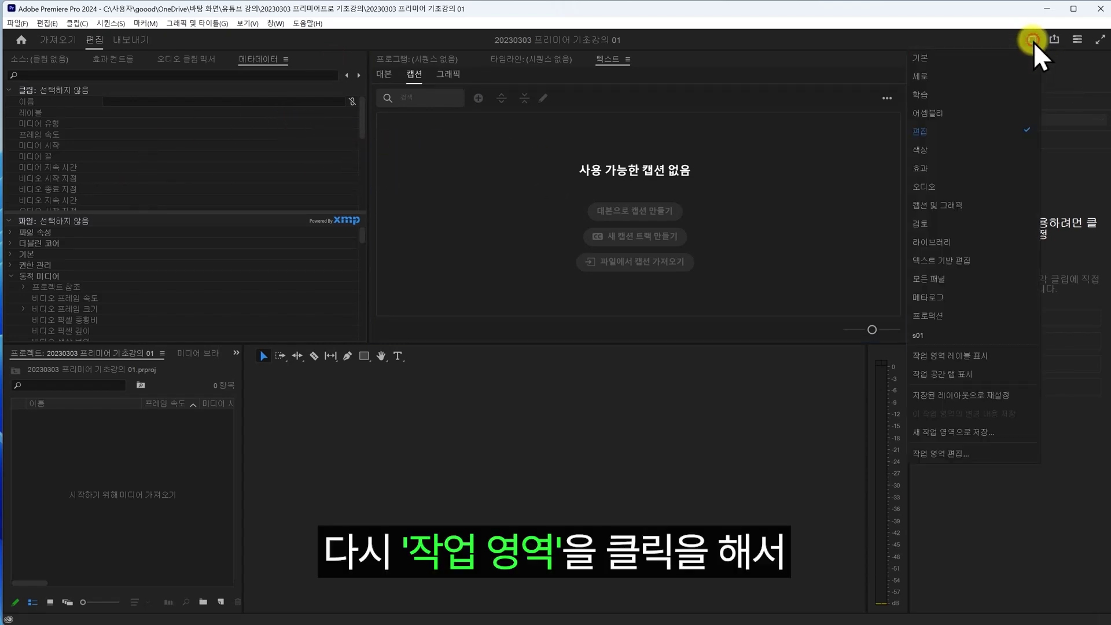
click(983, 398)
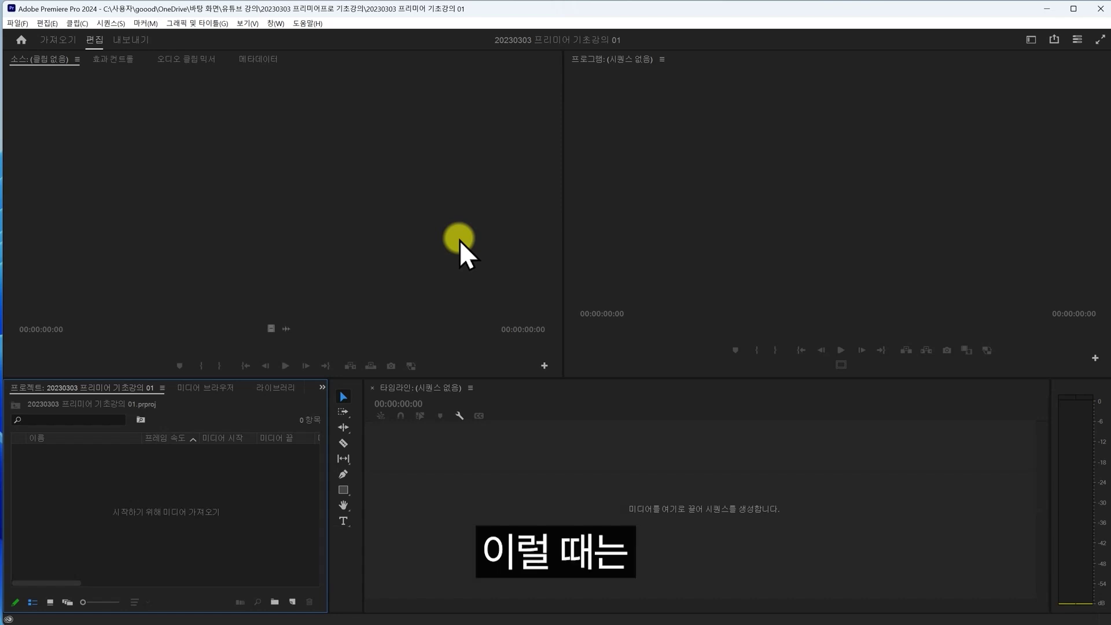
- Open the Ctrl+F12 console, enlarge it, show Debug Database View and filter by 'lang'
key(ctrl+F12)
drag(411, 142, 451, 125)
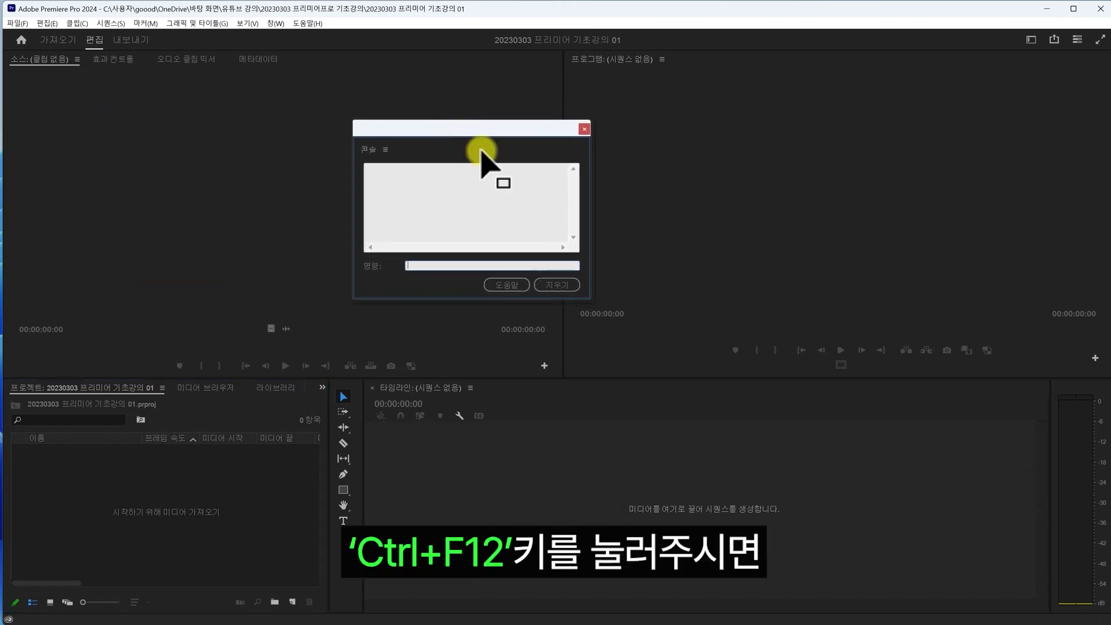
drag(585, 297, 591, 438)
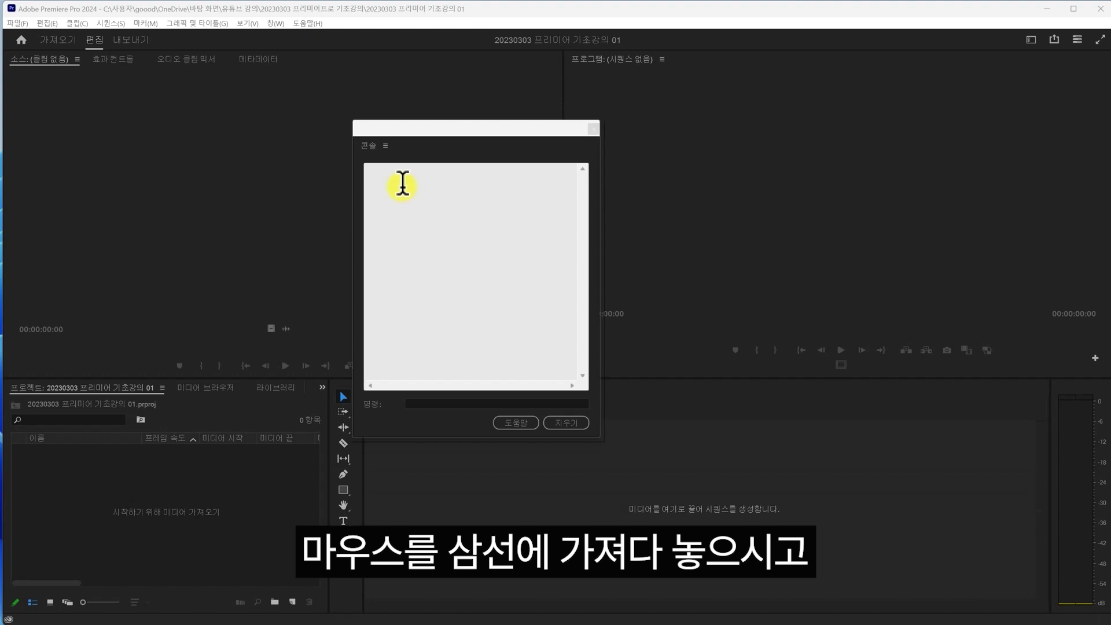
right_click(386, 146)
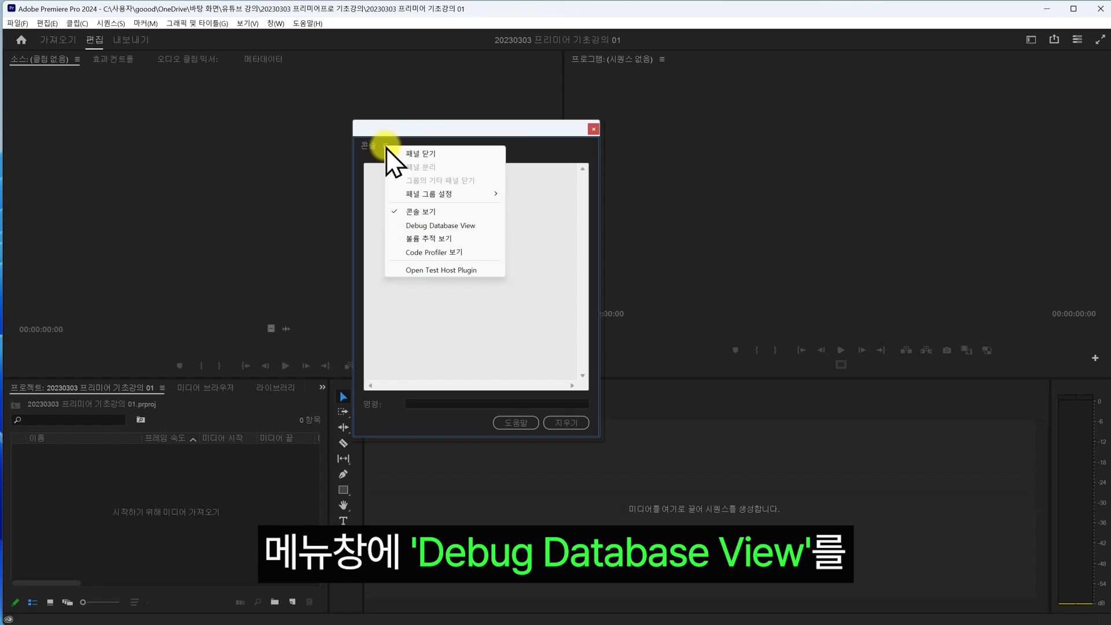
click(442, 226)
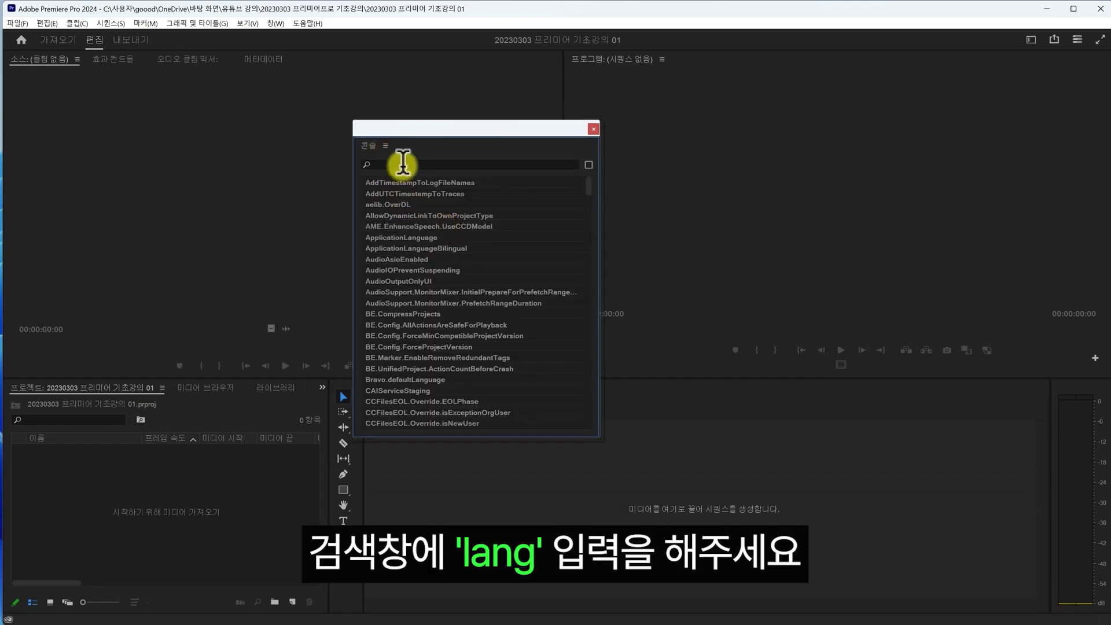
click(403, 164)
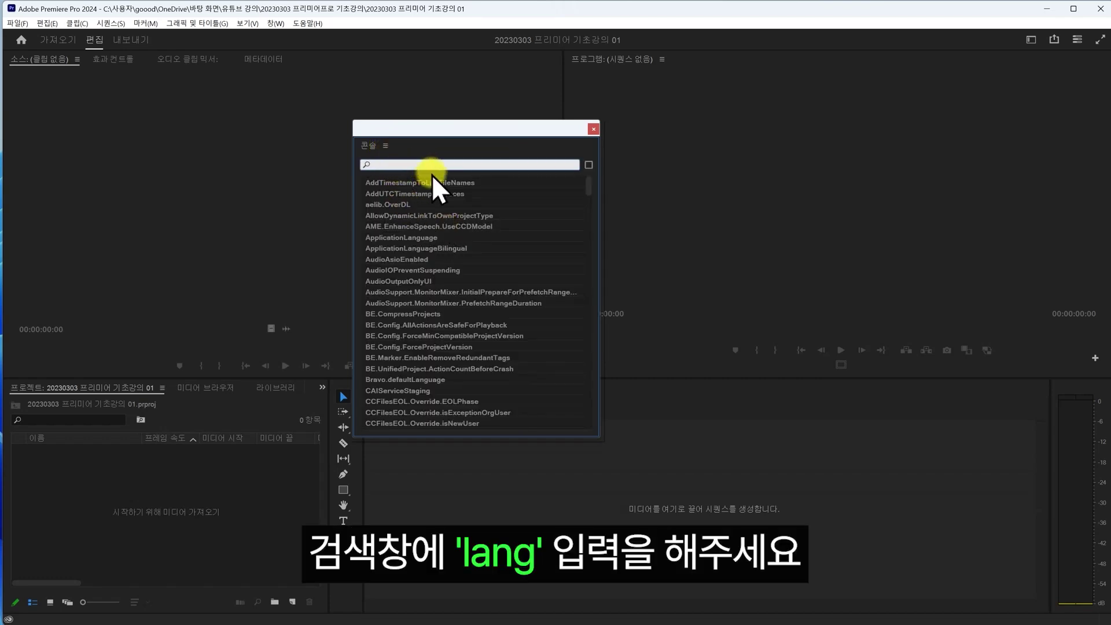
text(lang)
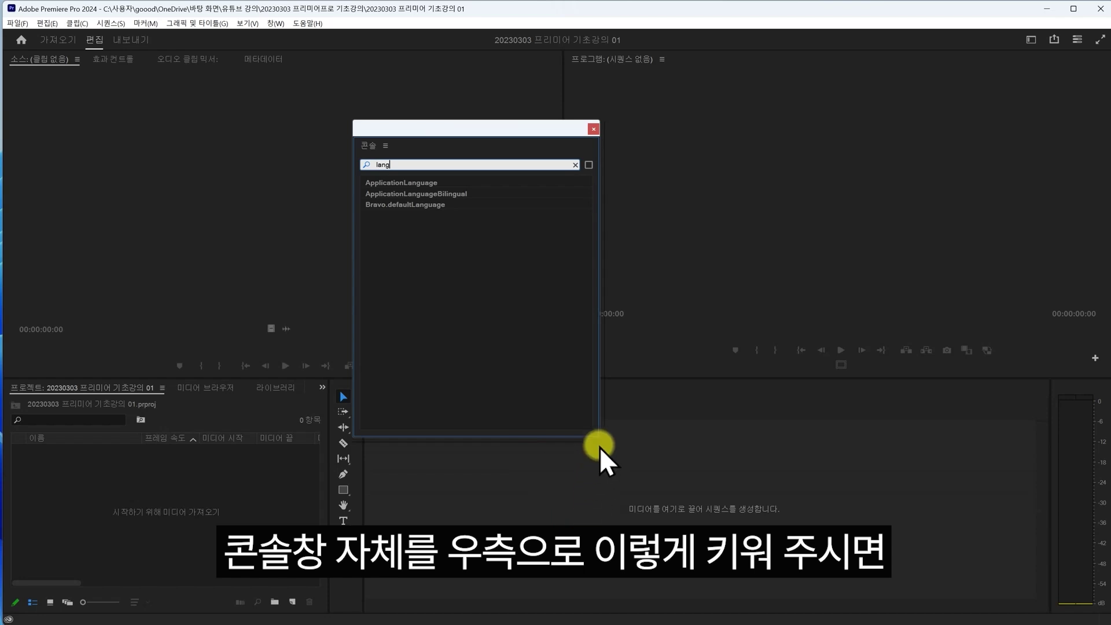
- Widen the console, set ApplicationLanguage to ko_KR and enable ApplicationLanguageBilingual
drag(607, 435, 860, 422)
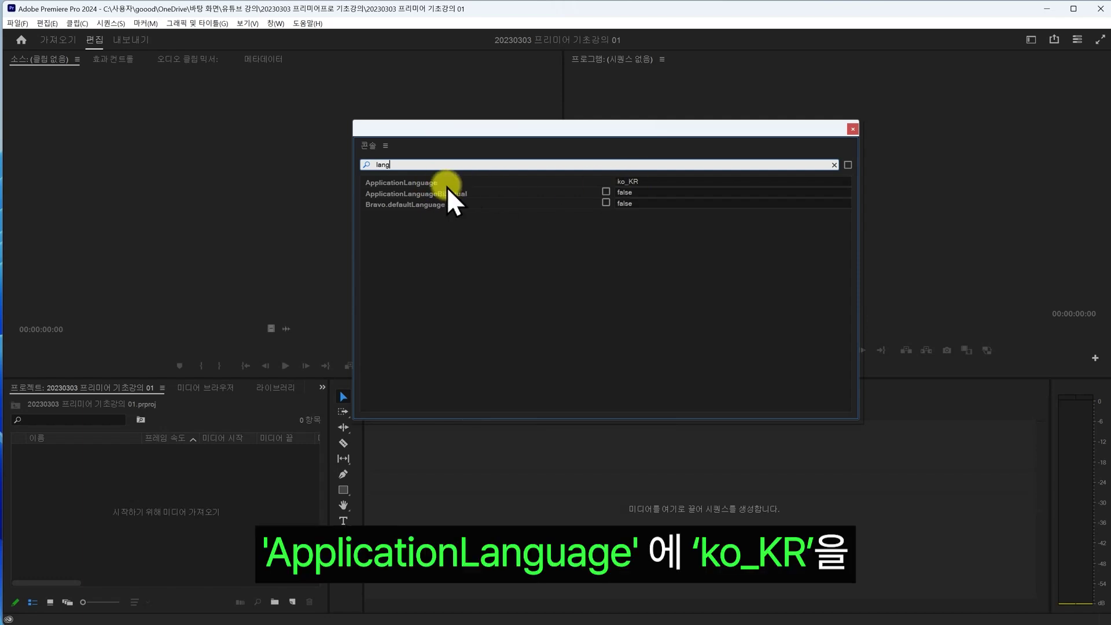
click(666, 184)
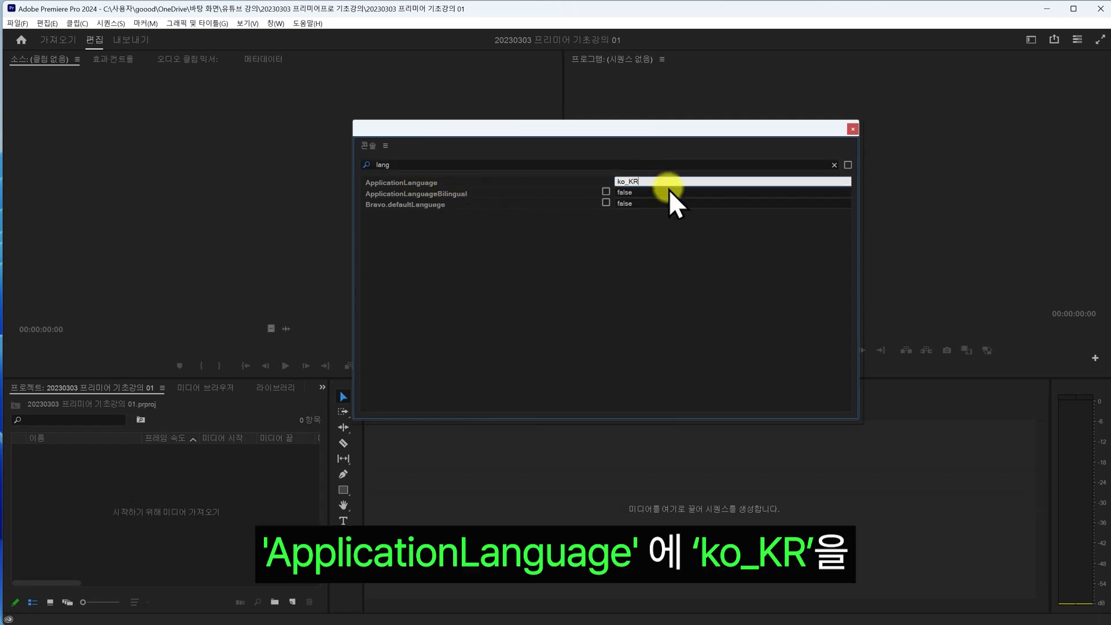
key(BackSpace)
key(BackSpace)
key(BackSpace)
key(BackSpace)
key(BackSpace)
text(en_GB)
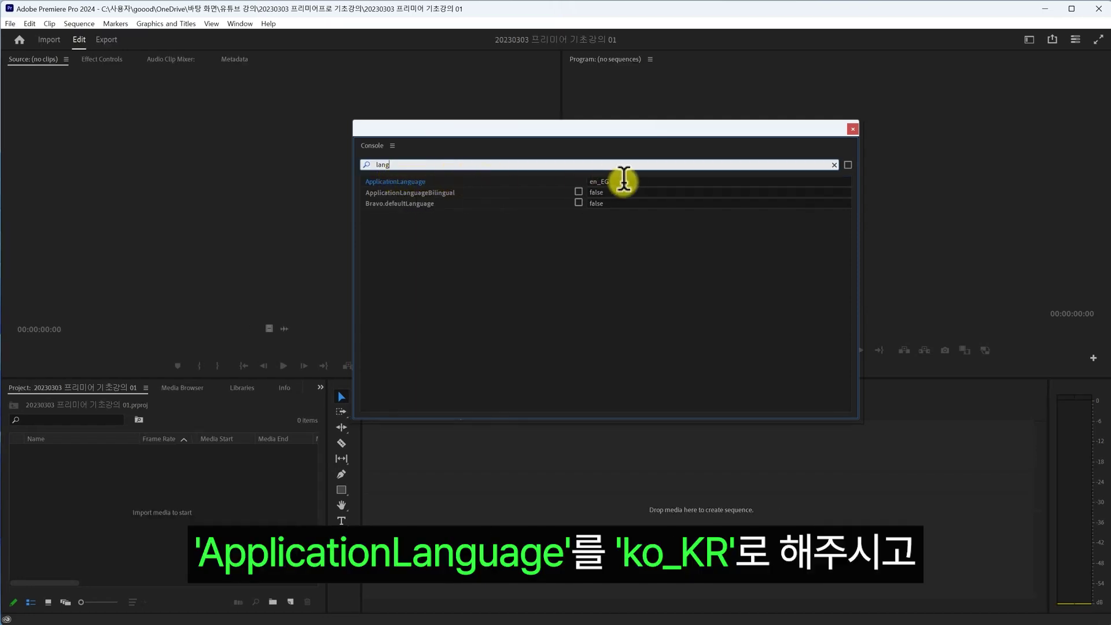
click(600, 181)
text(ko)
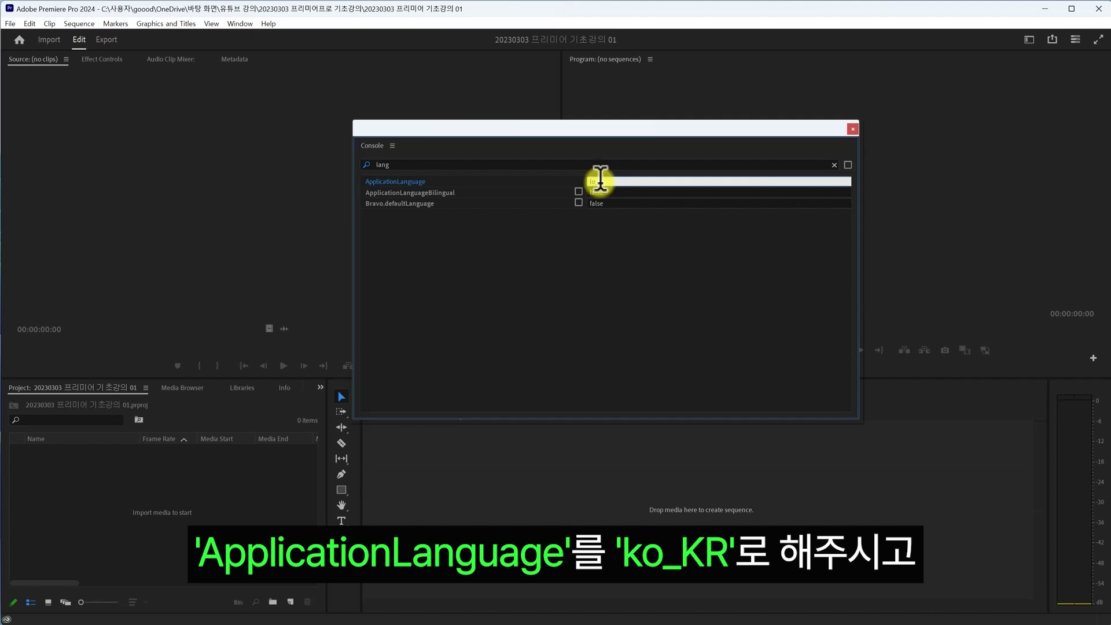
text(ko_KR)
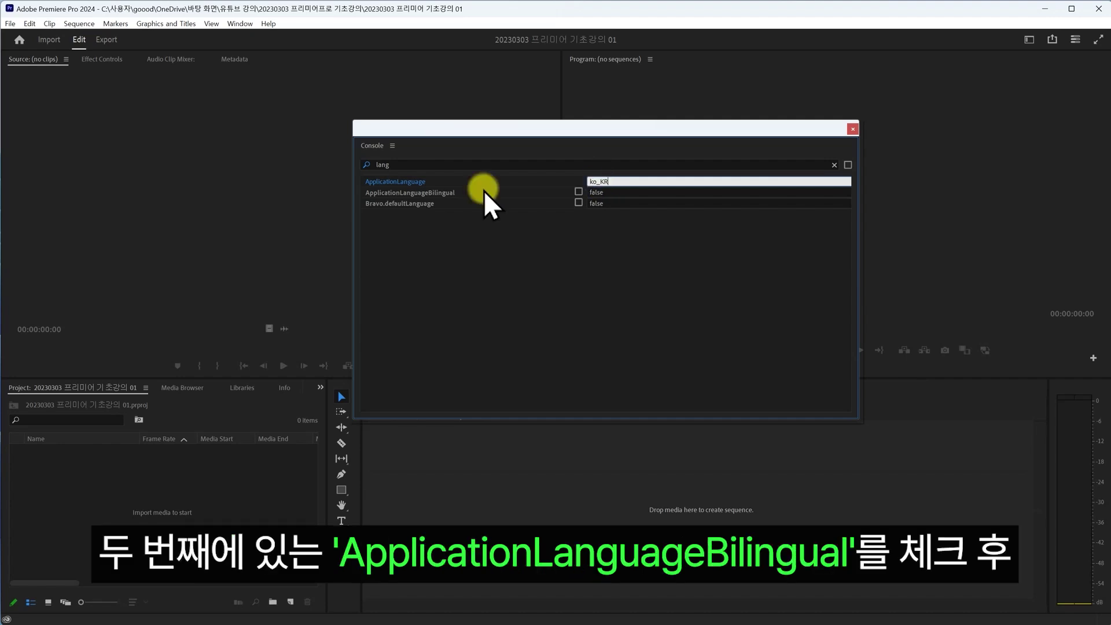
click(579, 192)
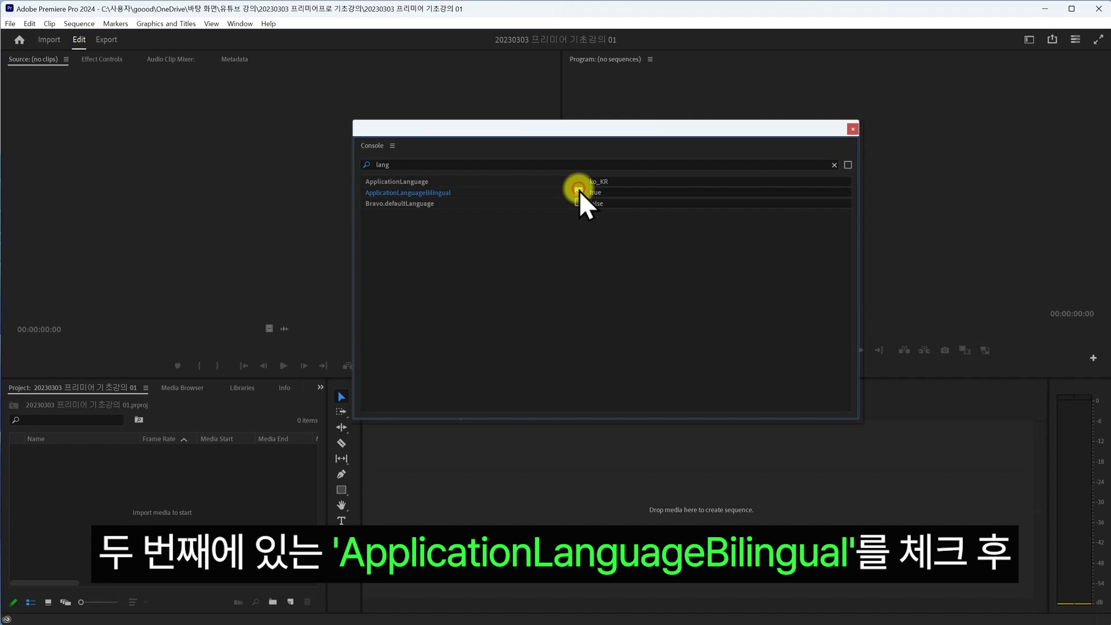
- Close the console window and dismiss the File menu without importing anything
click(851, 129)
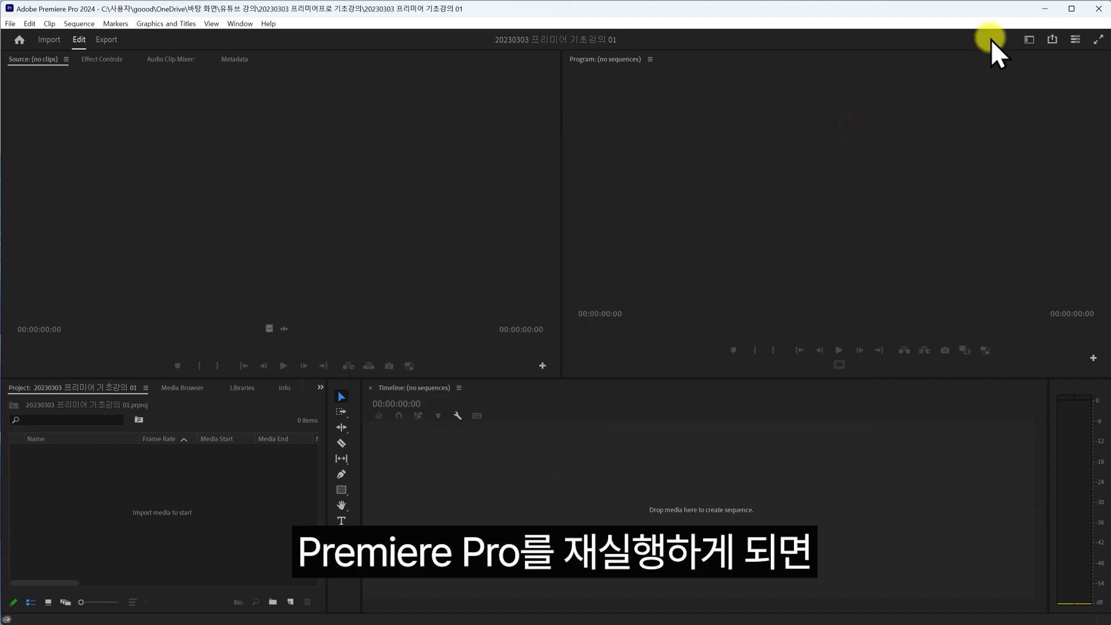
click(1028, 40)
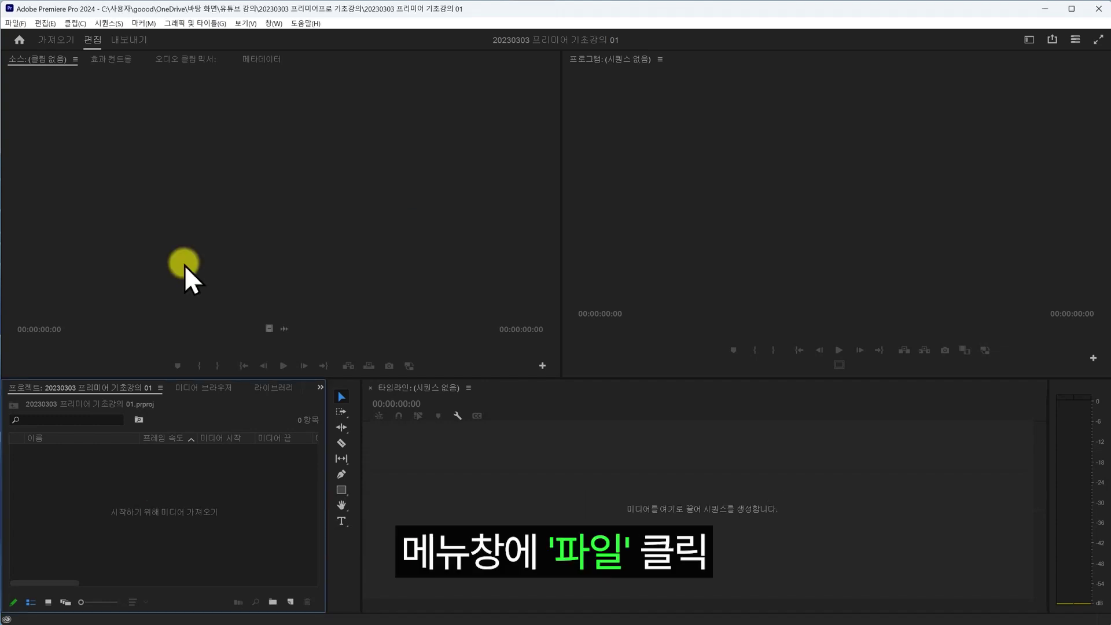
click(18, 23)
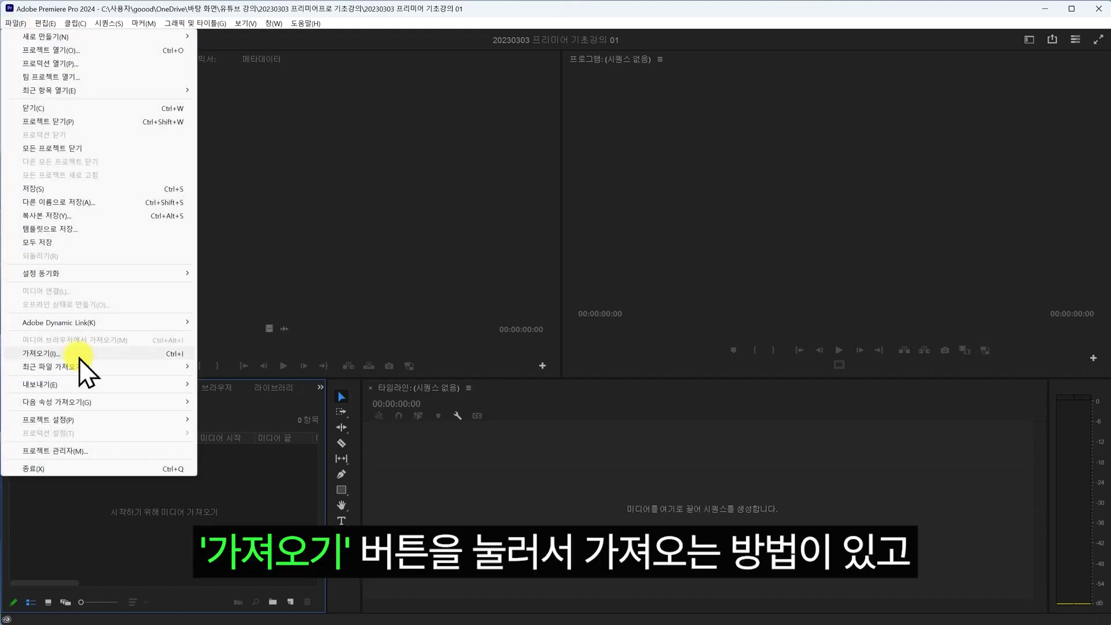
click(272, 290)
- Bring up the Import dialog on the 20230303 프리미어프로 기초강의 folder with Ctrl+I
key(ctrl+i)
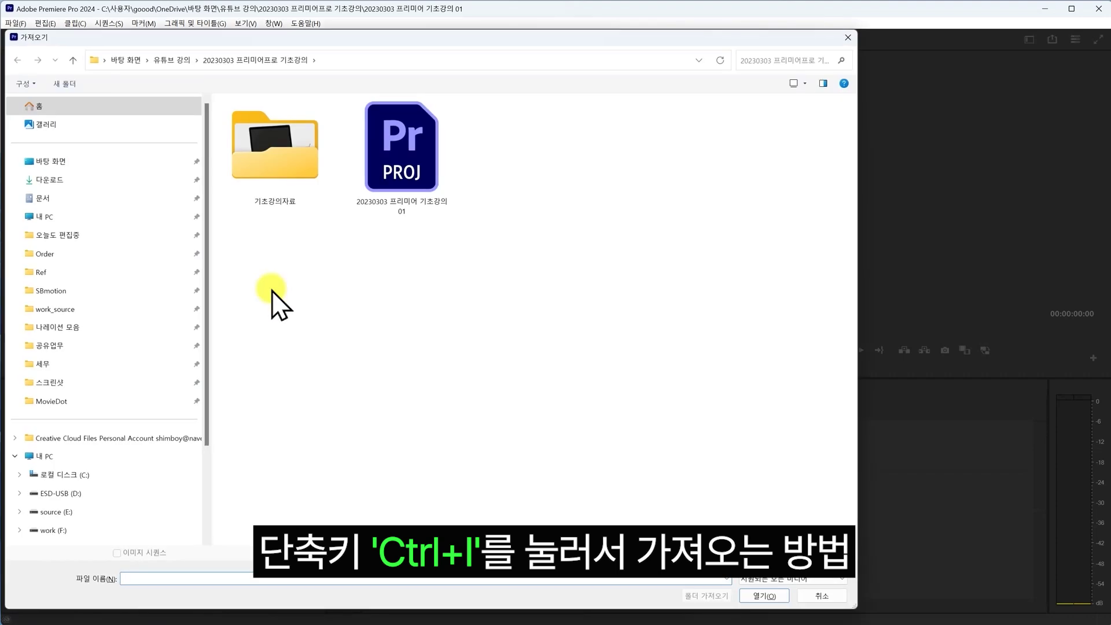
key(Escape)
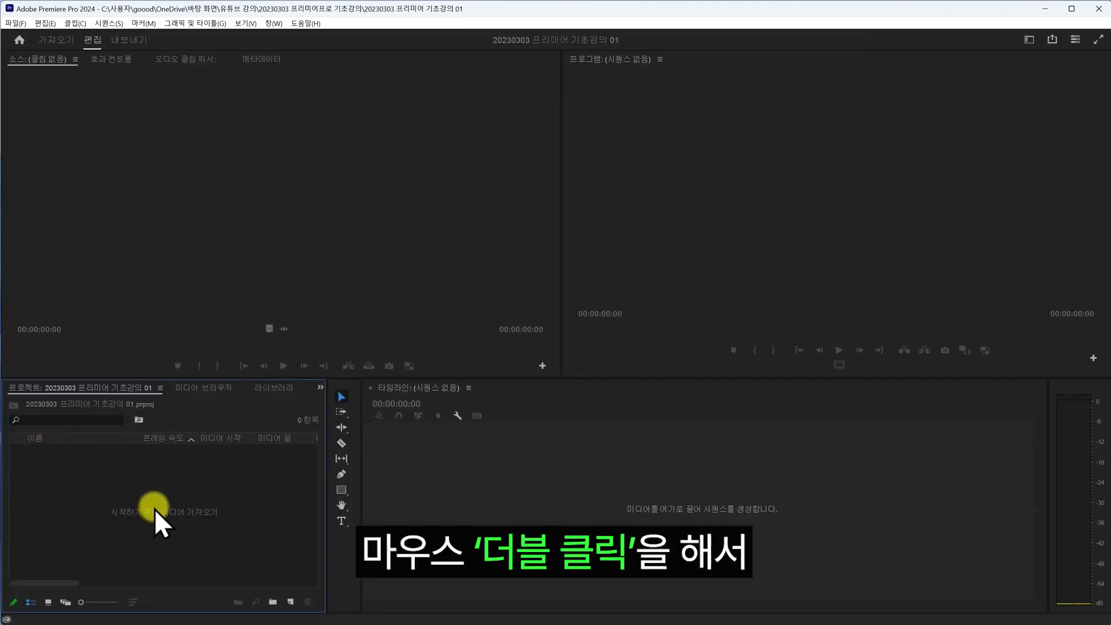
double_click(161, 488)
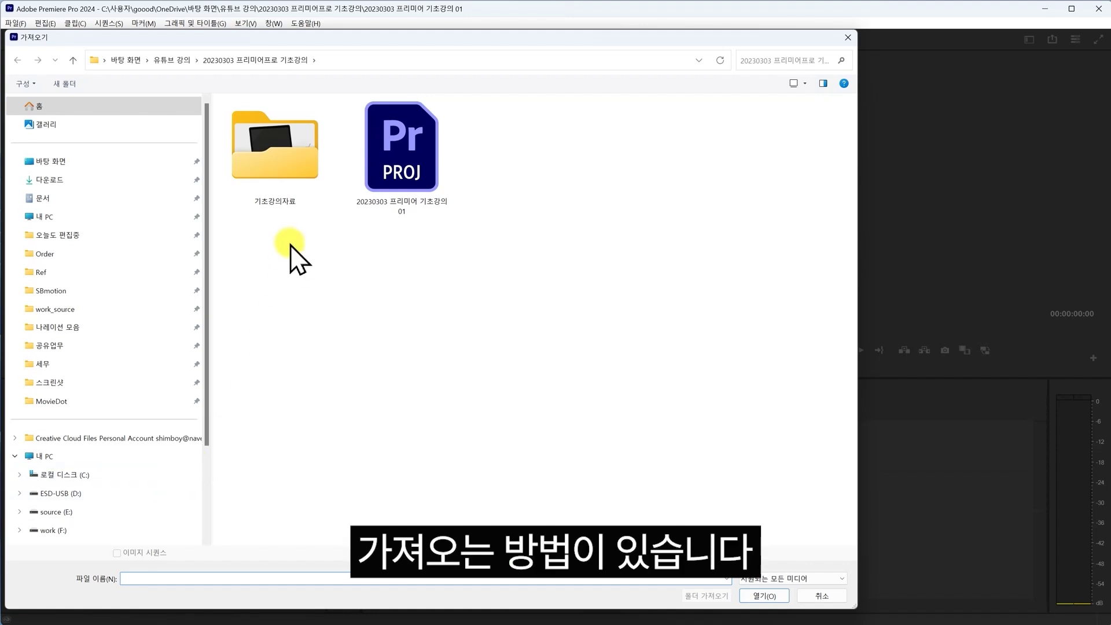
key(Escape)
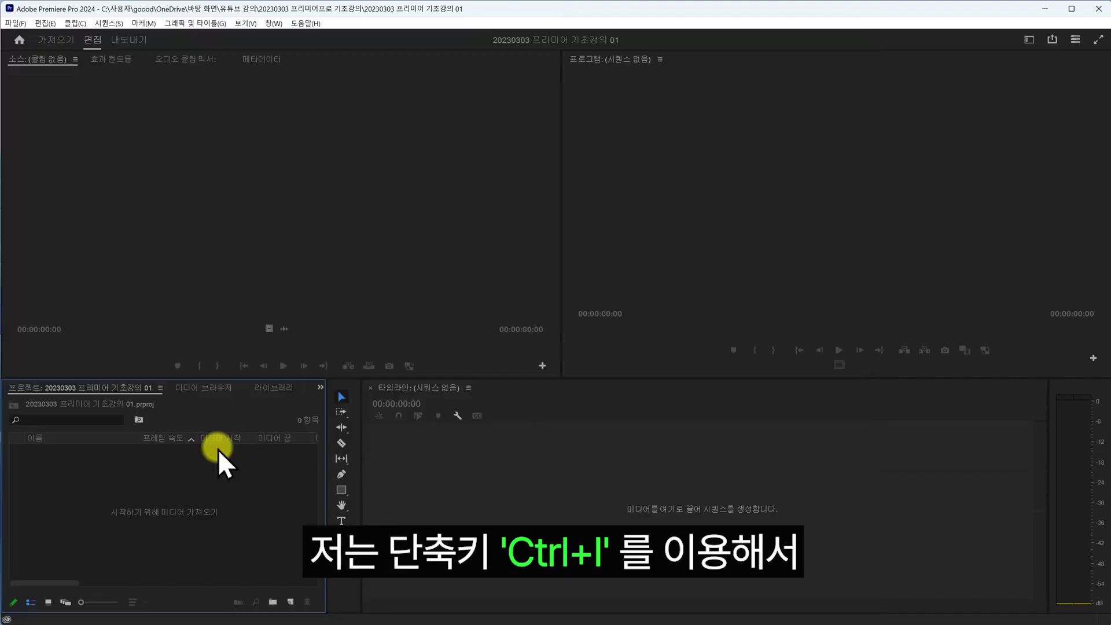
key(ctrl+i)
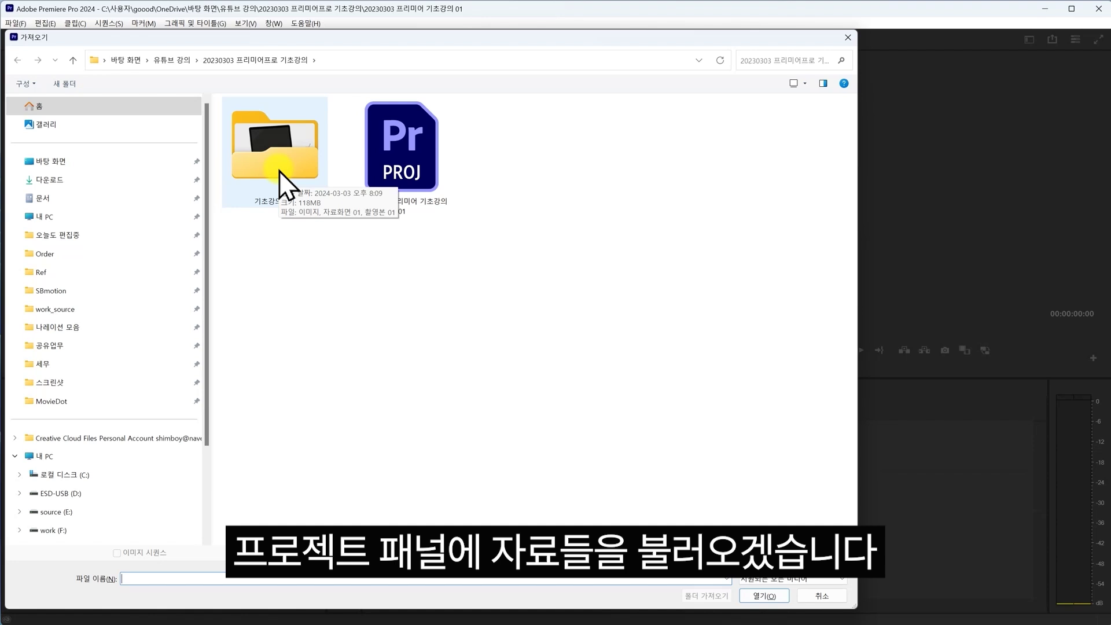
- Import 이미지.jpg, 자료화면 01.mp4 and 촬영본 01.mp4 from the 기초강의자료 folder
double_click(272, 149)
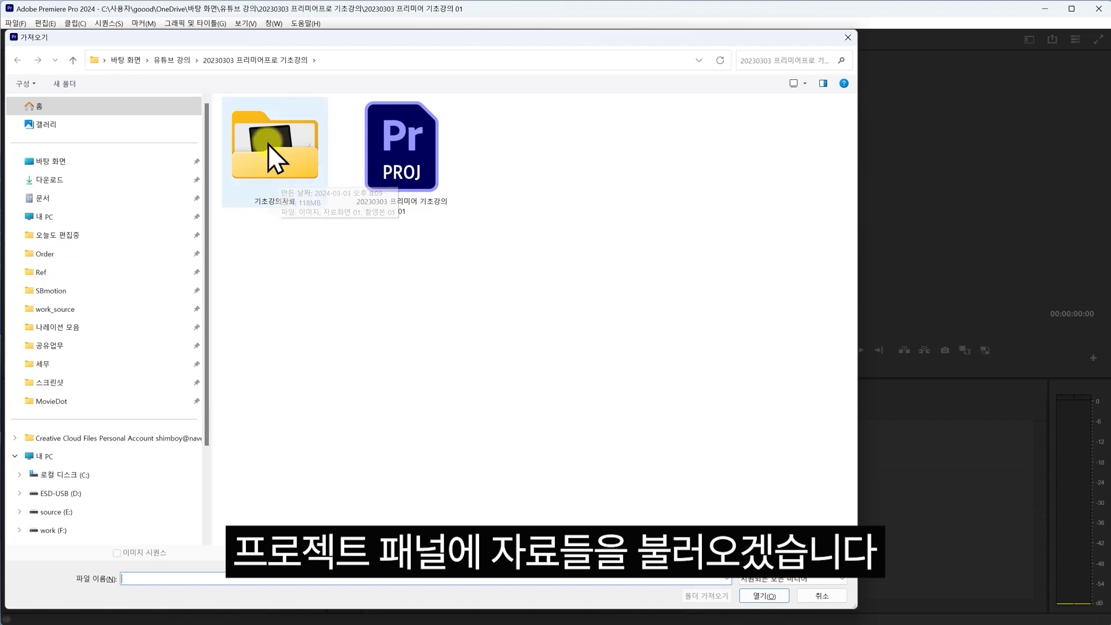
drag(446, 212, 229, 147)
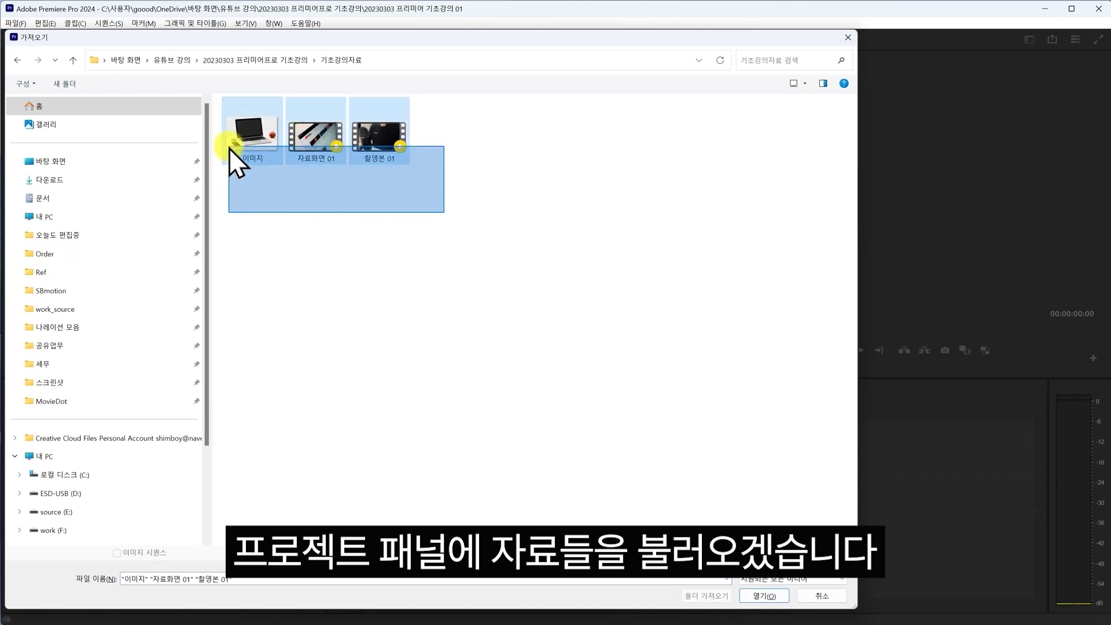
click(769, 595)
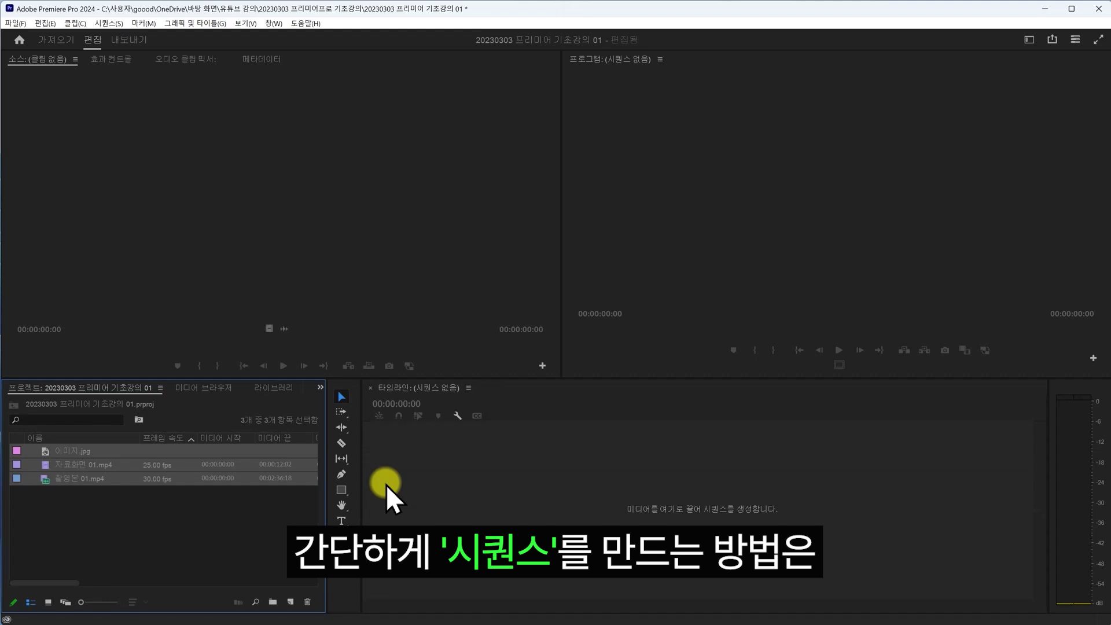
- Deselect the imported clips and drag 촬영본 01.mp4 toward the empty timeline
click(97, 524)
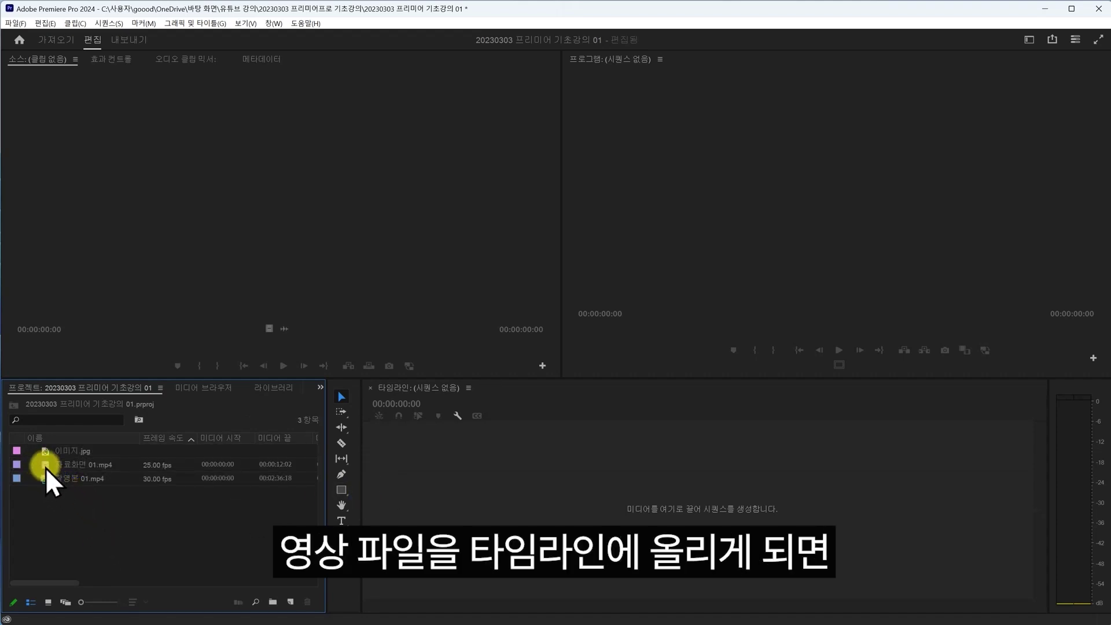
drag(49, 479, 457, 522)
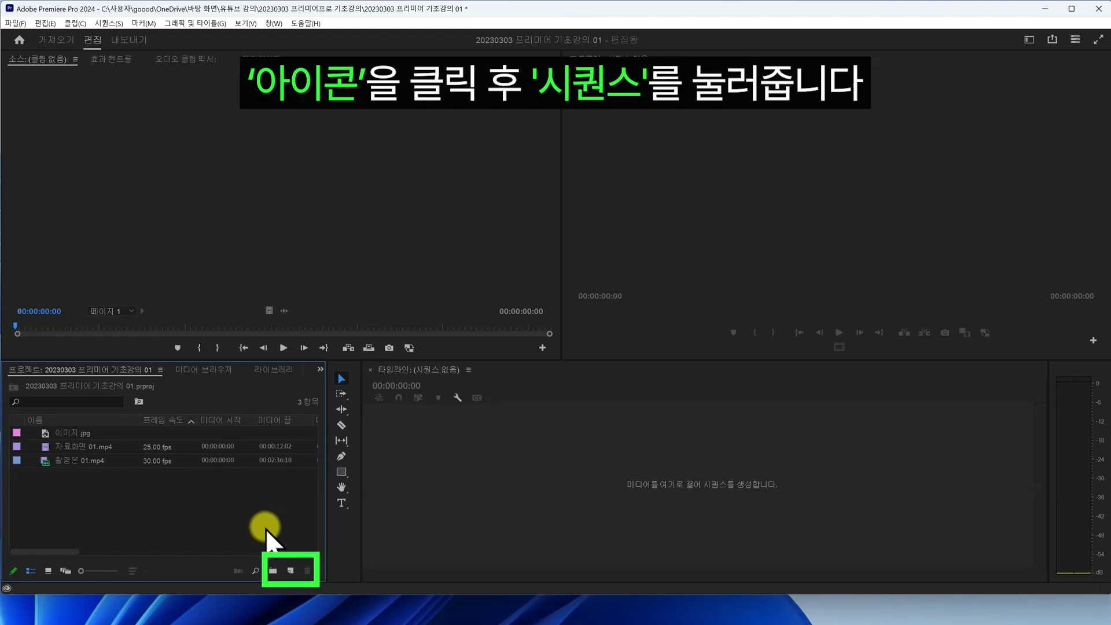
- Start a new sequence and keep square pixels (1.0), no fields (progressive) and 30fps timecode
click(291, 571)
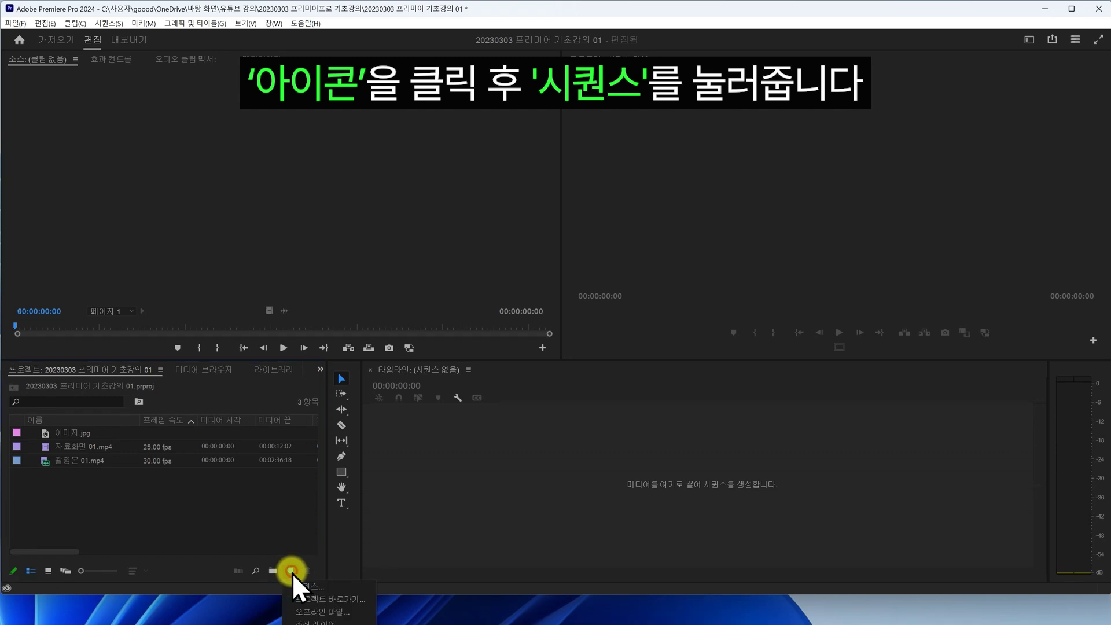
click(308, 588)
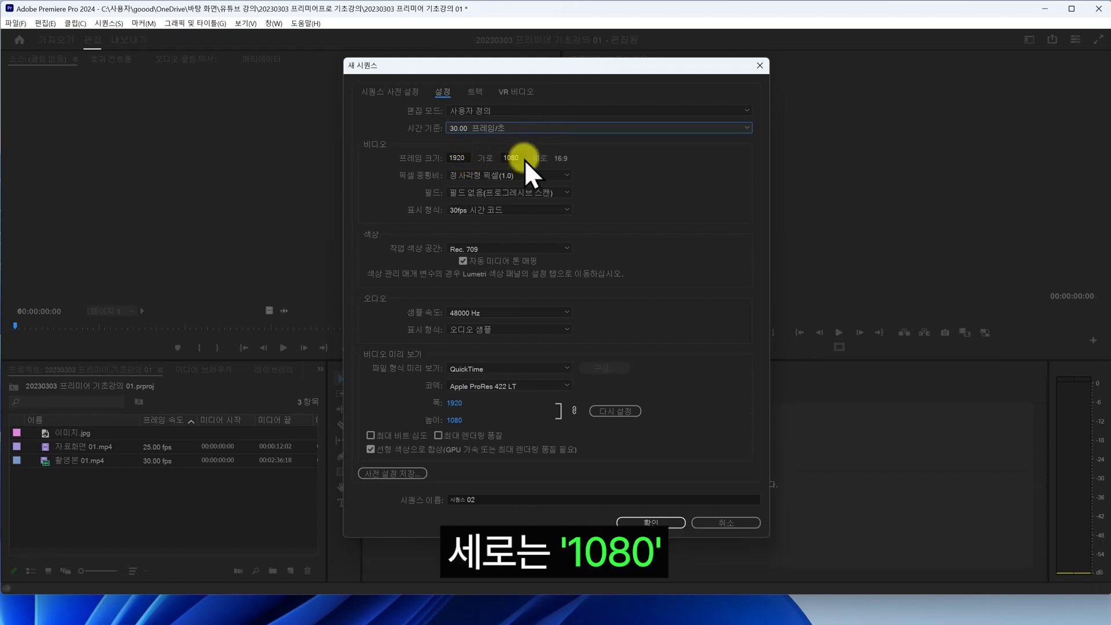
click(558, 174)
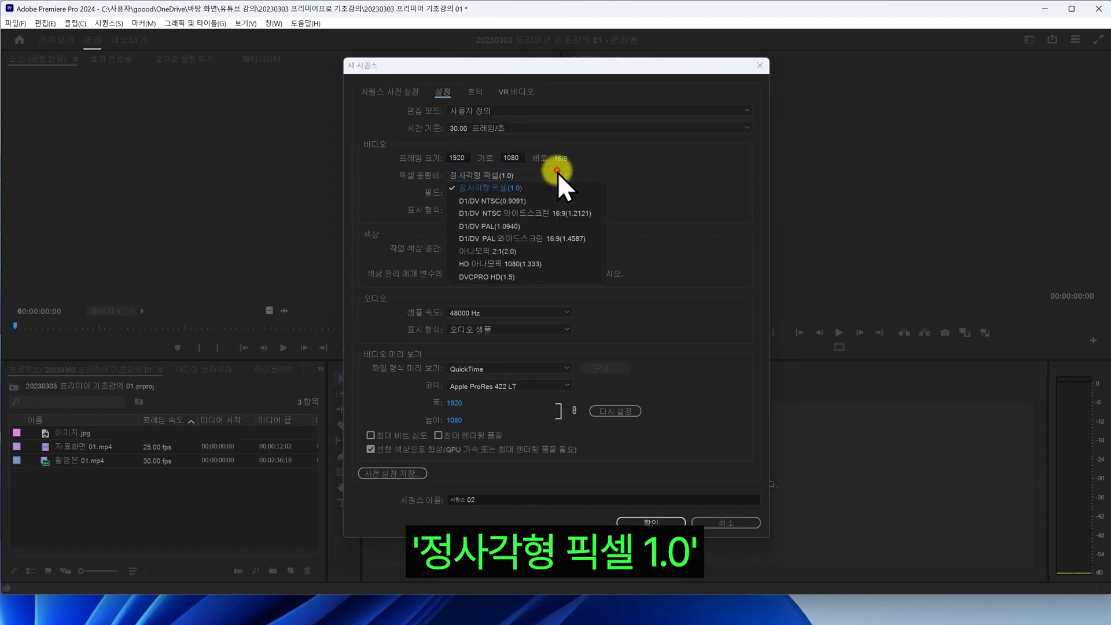
click(557, 173)
click(564, 192)
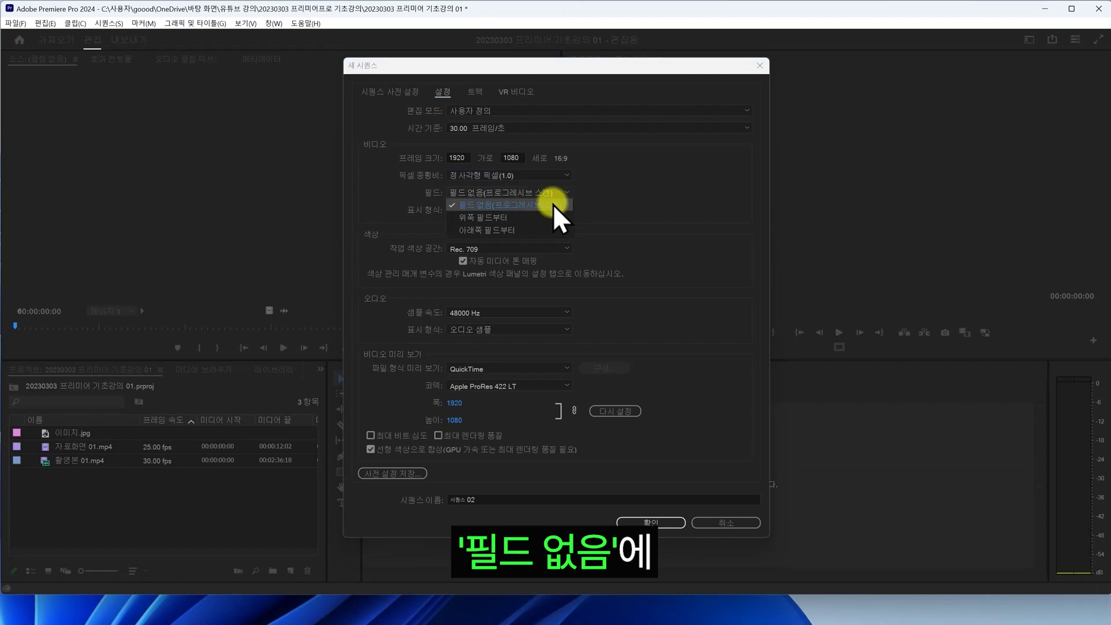
click(554, 205)
click(550, 210)
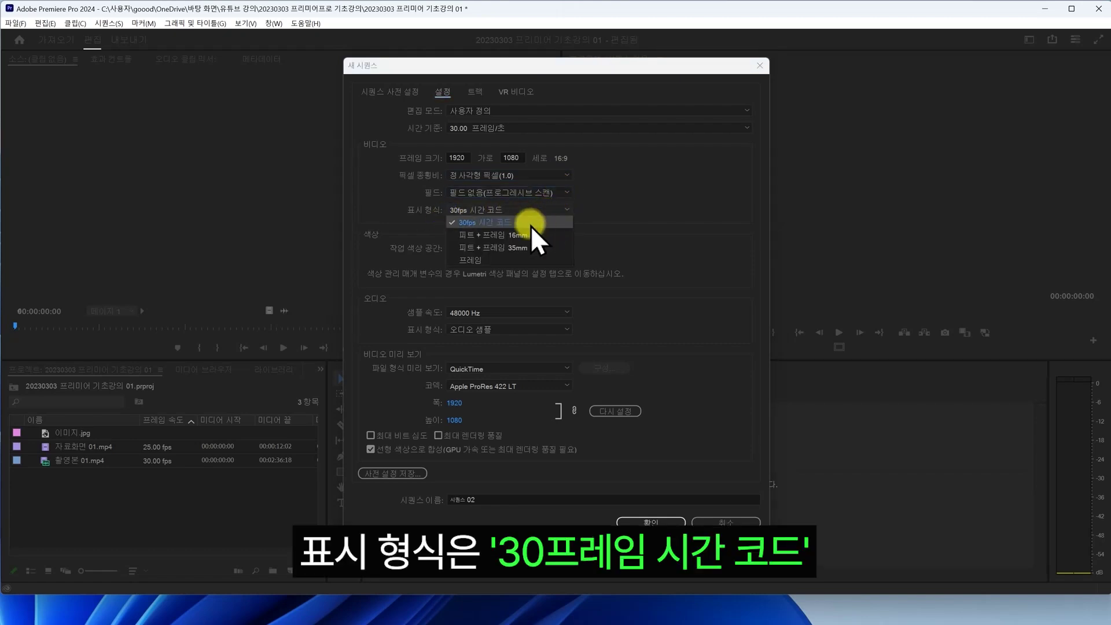
click(531, 225)
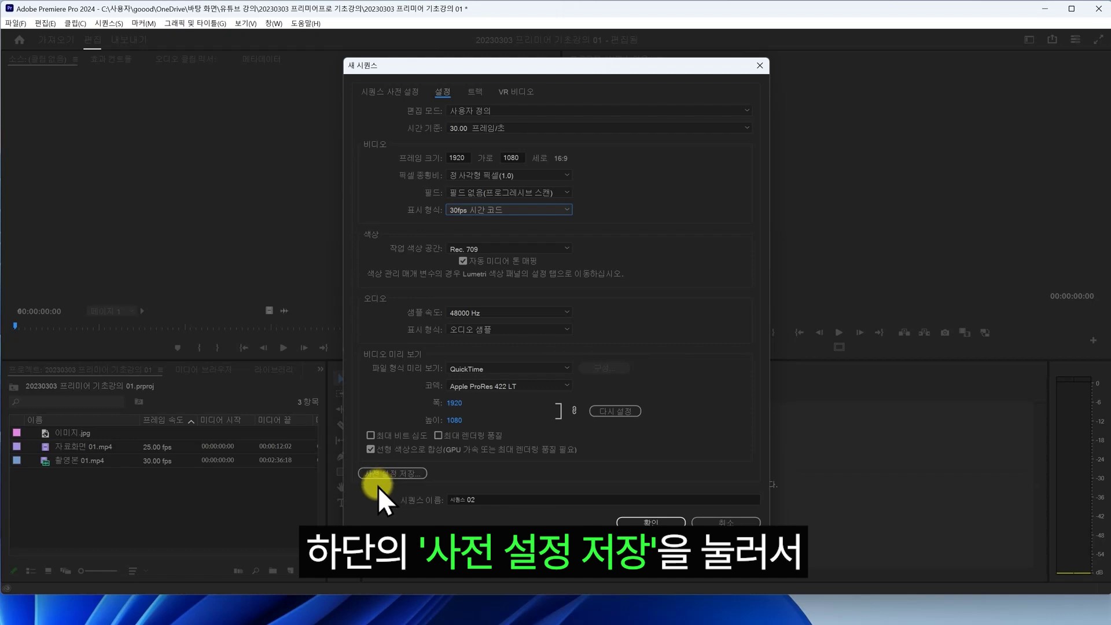
- Save the sequence settings as the custom preset '유튜브용 기본영상'
click(409, 474)
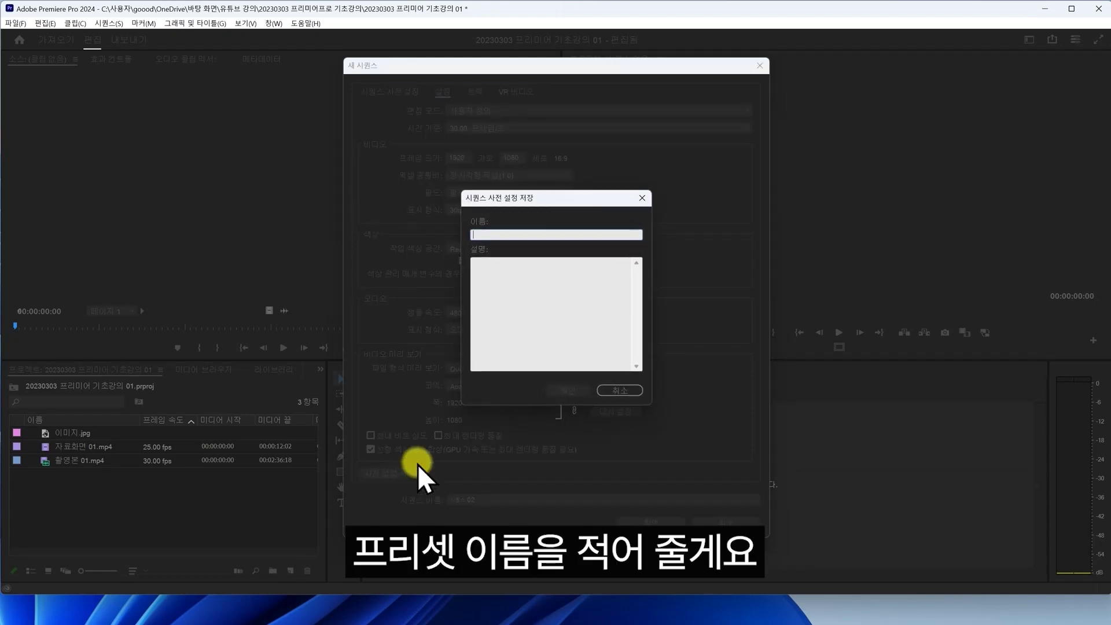
text(유튜브용 기본영상)
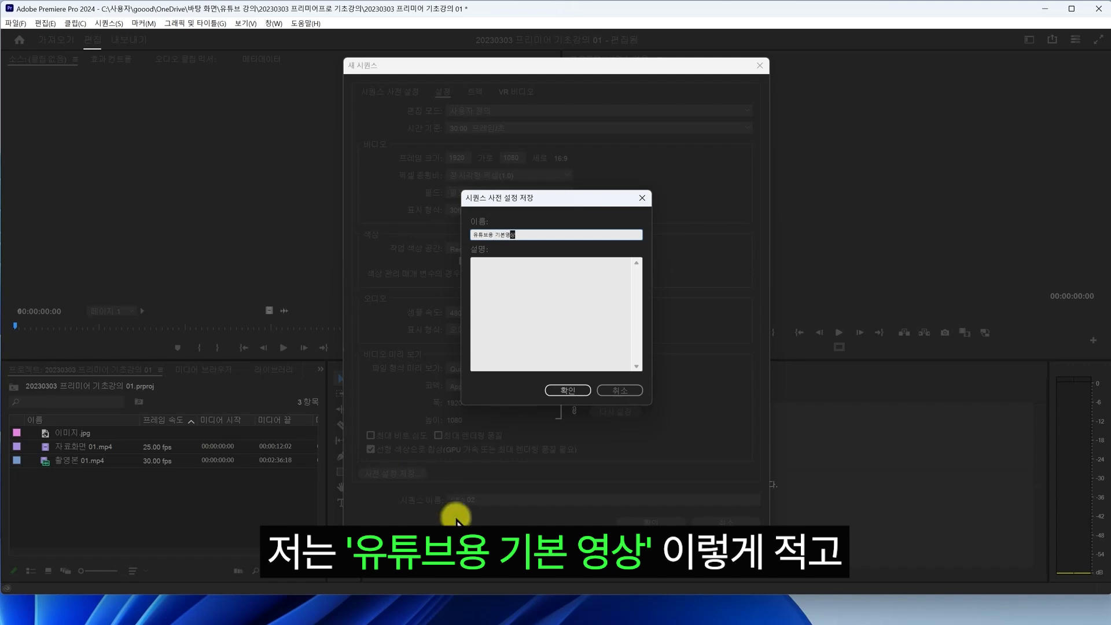
click(574, 390)
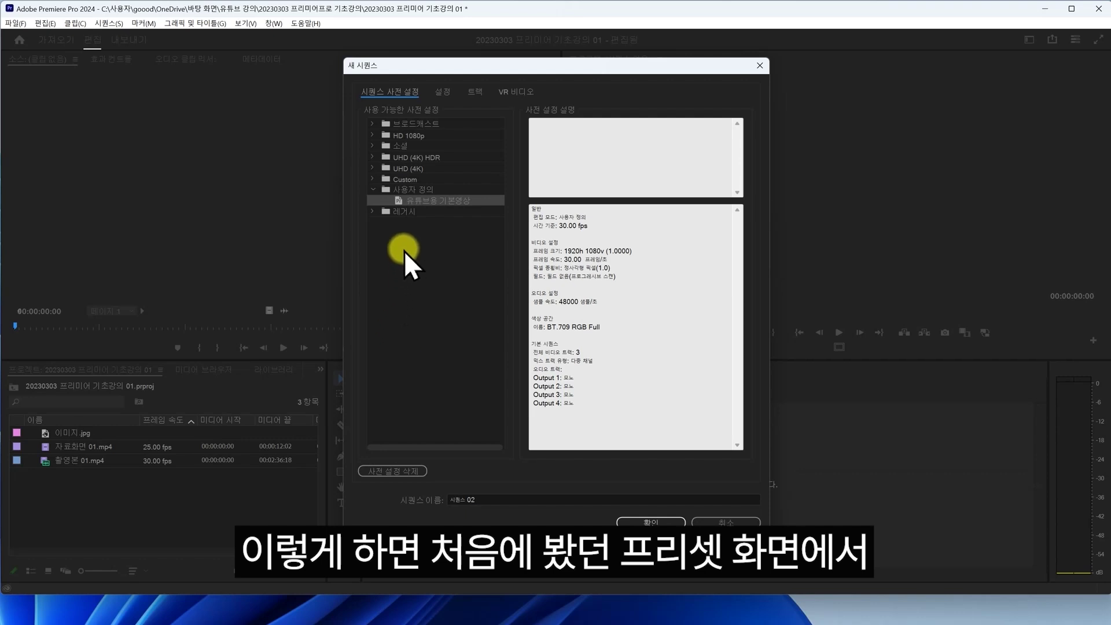
- Choose the 유튜브용 기본영상 preset under 사용자 정의 and name the sequence '연습영상'
click(425, 190)
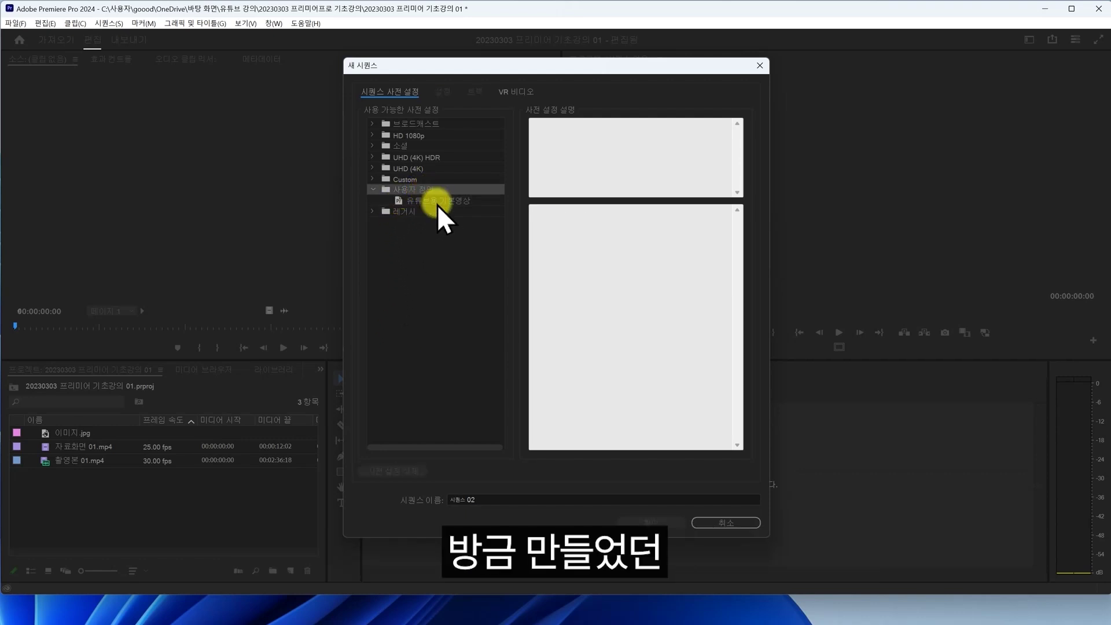
click(438, 203)
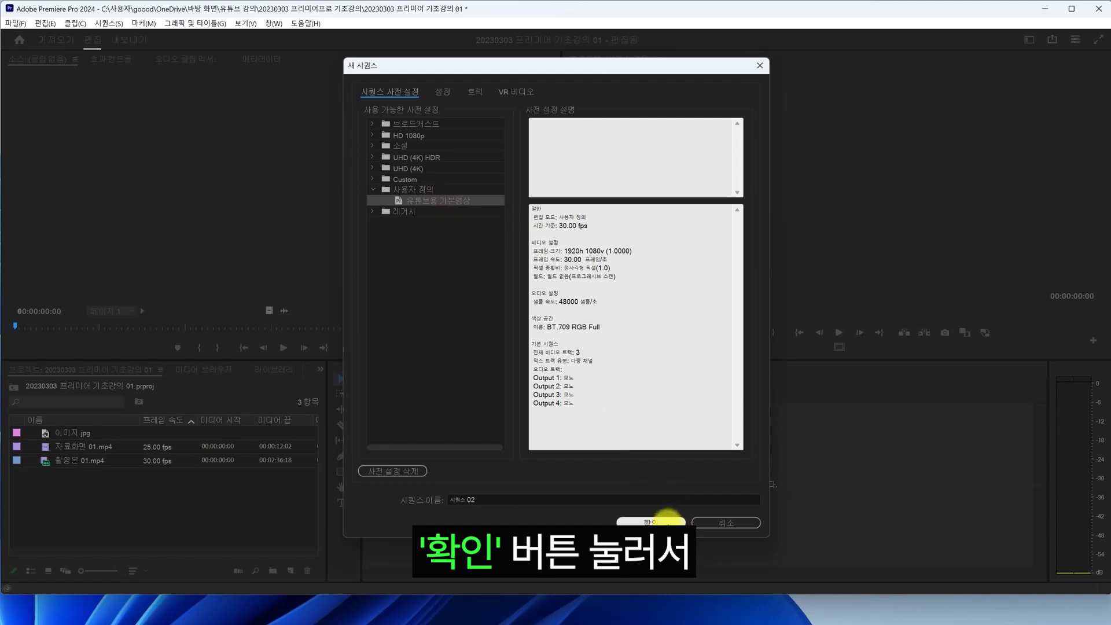
text(연습영상)
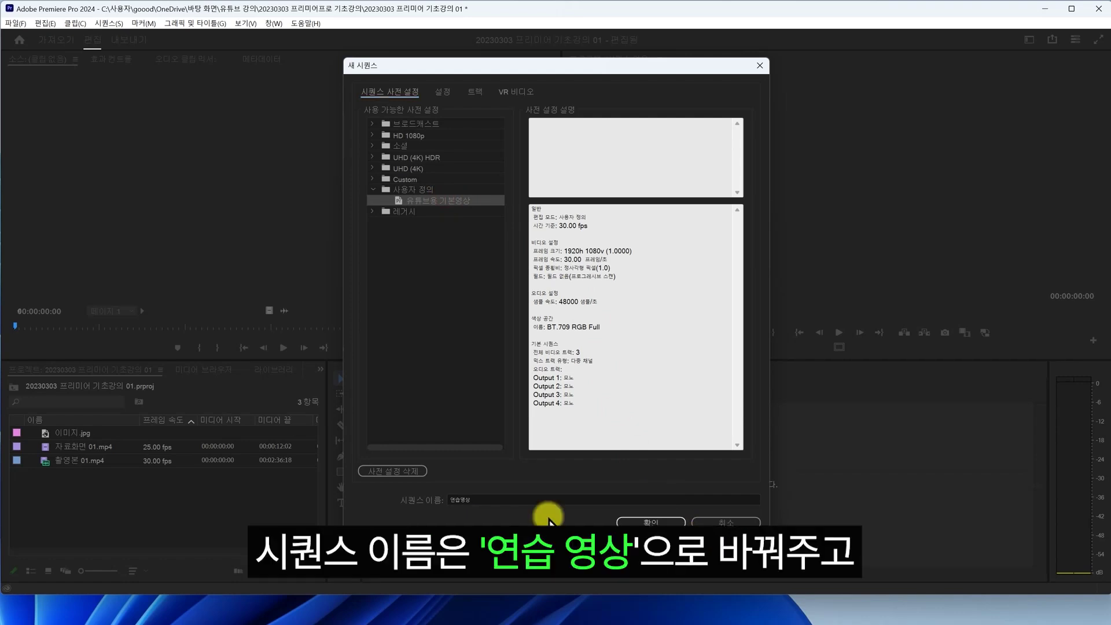
- Create the 연습영상 sequence and show the Project panel as a list with larger icons
click(650, 522)
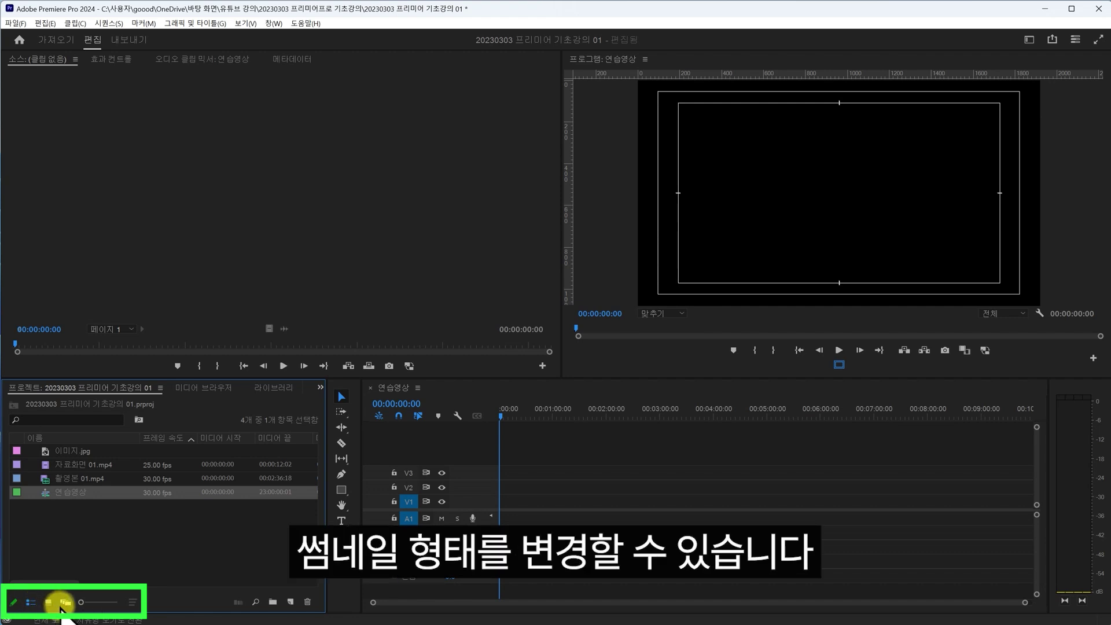
click(48, 602)
click(66, 602)
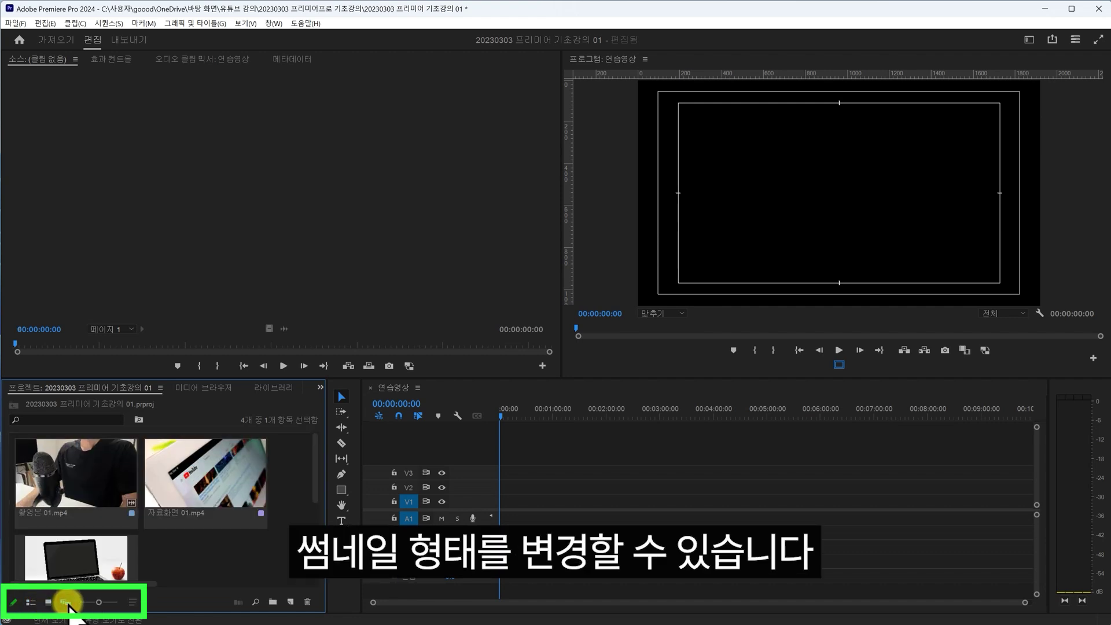
click(49, 602)
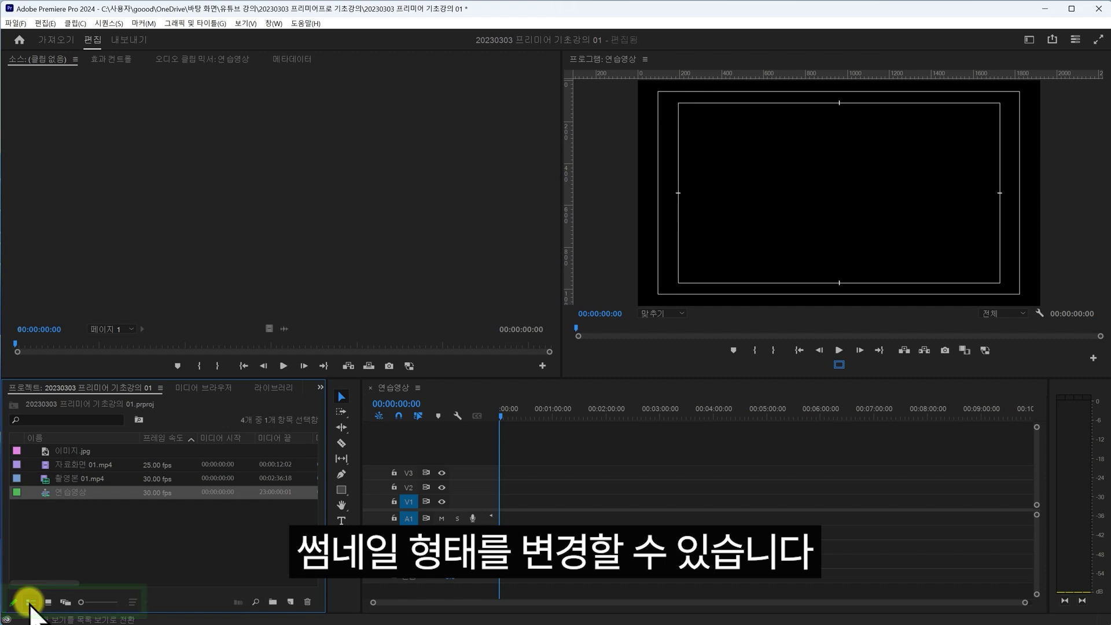
drag(81, 602, 117, 603)
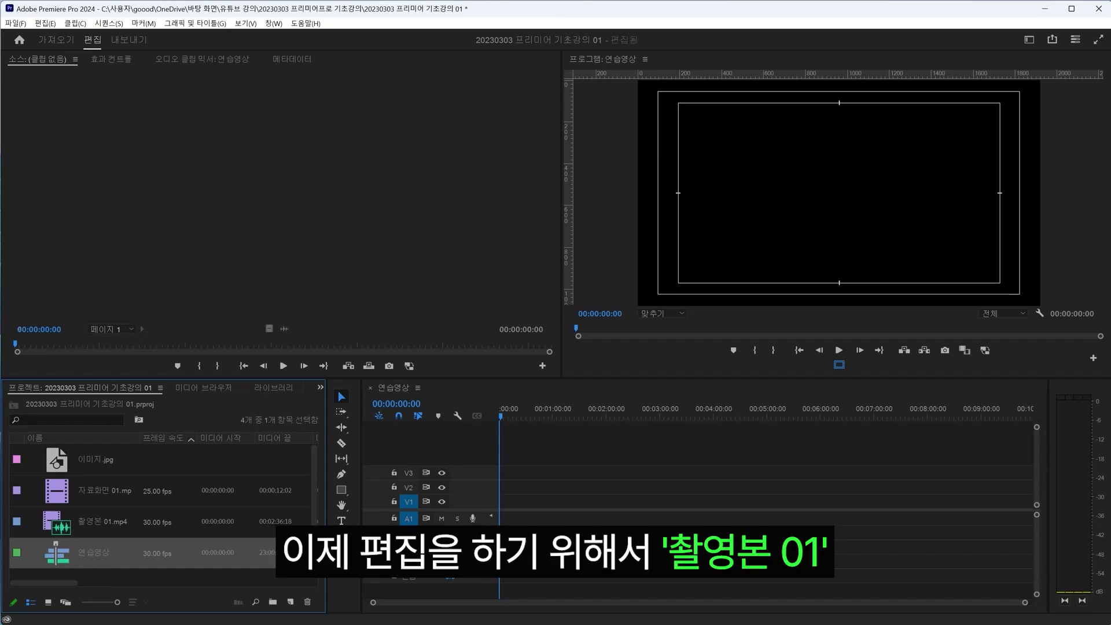
click(100, 522)
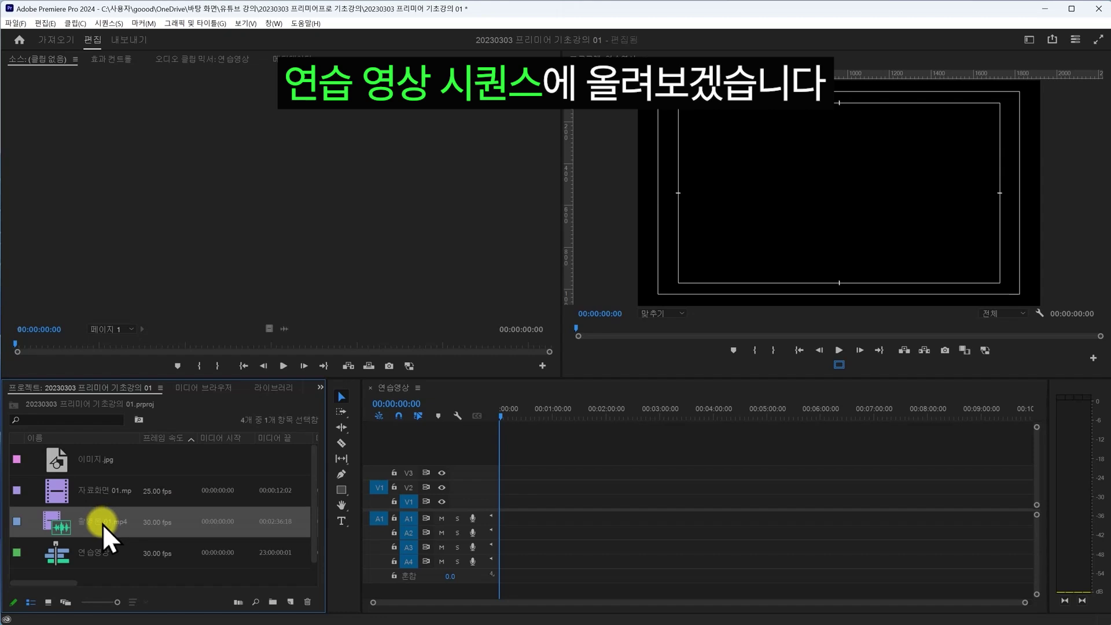
- Place 촬영본 01.mp4 at the start of 연습영상 on V1/A1 and preview it
drag(99, 529, 501, 514)
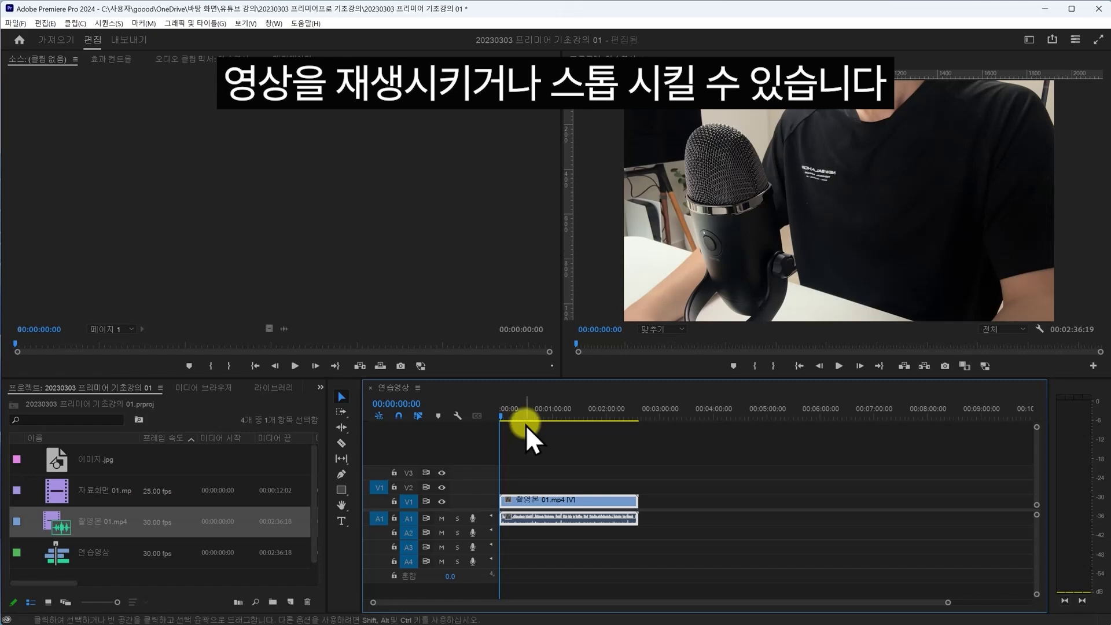
key(space)
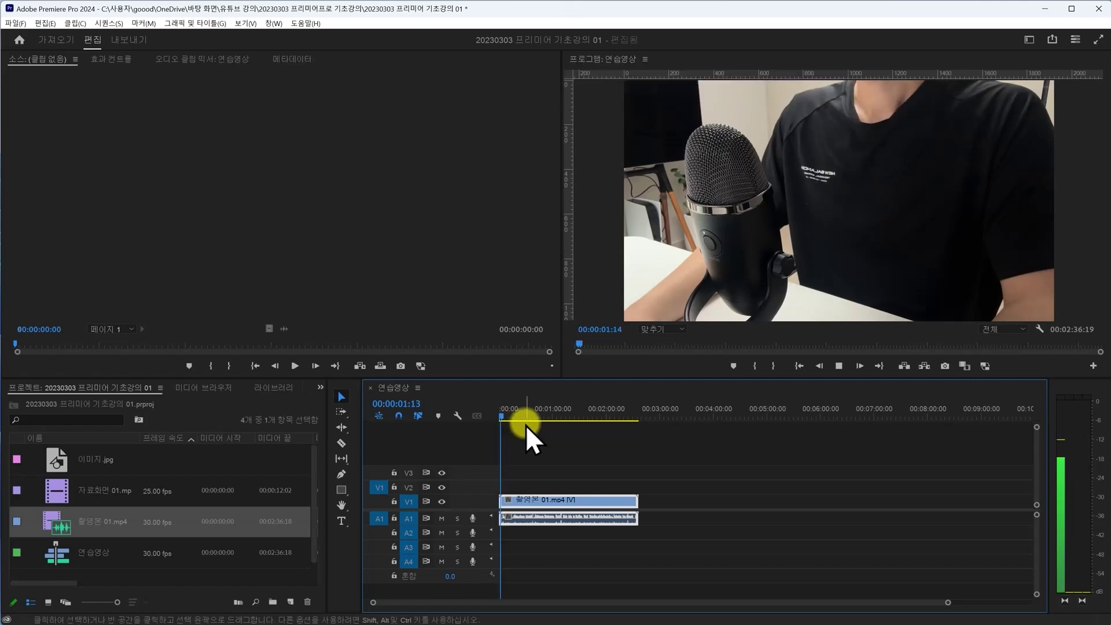
click(505, 415)
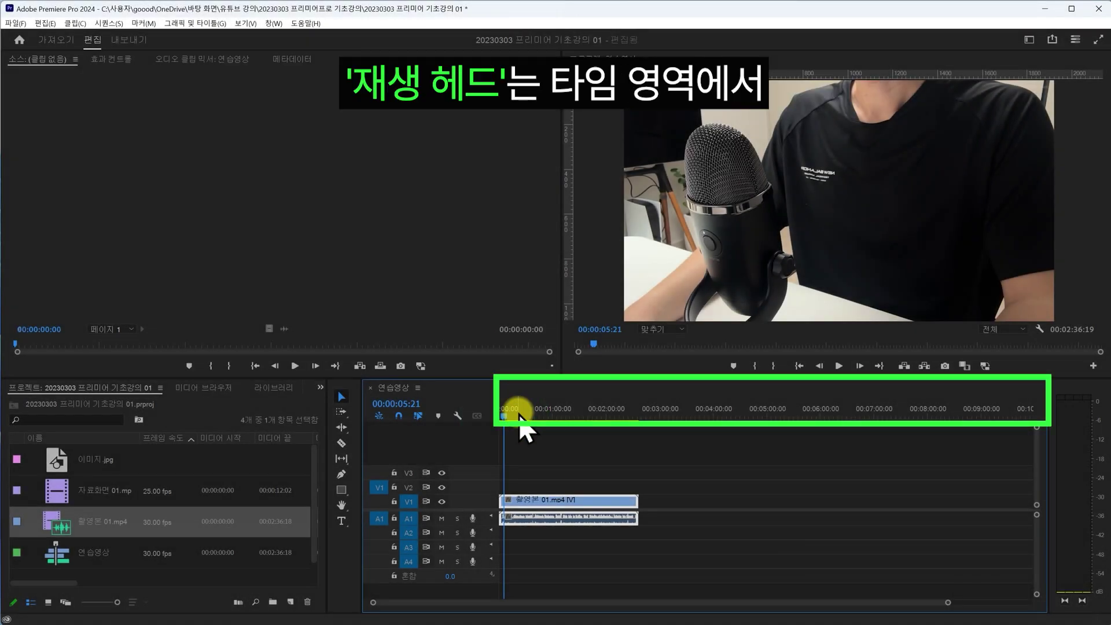
- Move the playhead forward and turn on track targeting for V1, V2 and V3
mouse_move(520, 415)
mouse_down()
mouse_move(593, 414)
mouse_move(527, 415)
mouse_move(579, 415)
mouse_move(543, 415)
mouse_up()
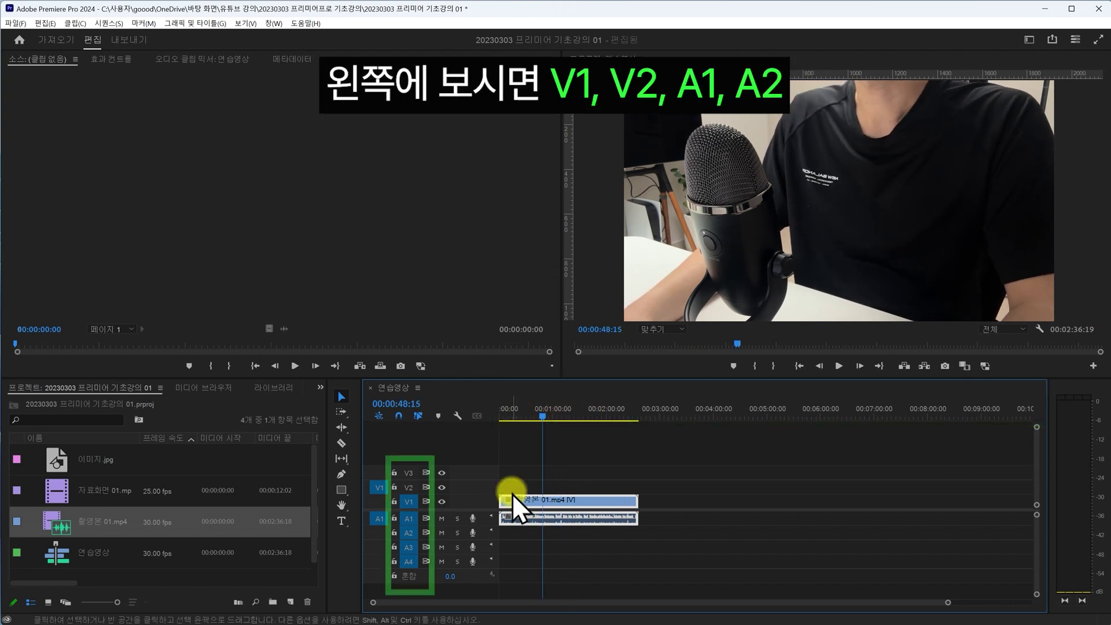
click(411, 501)
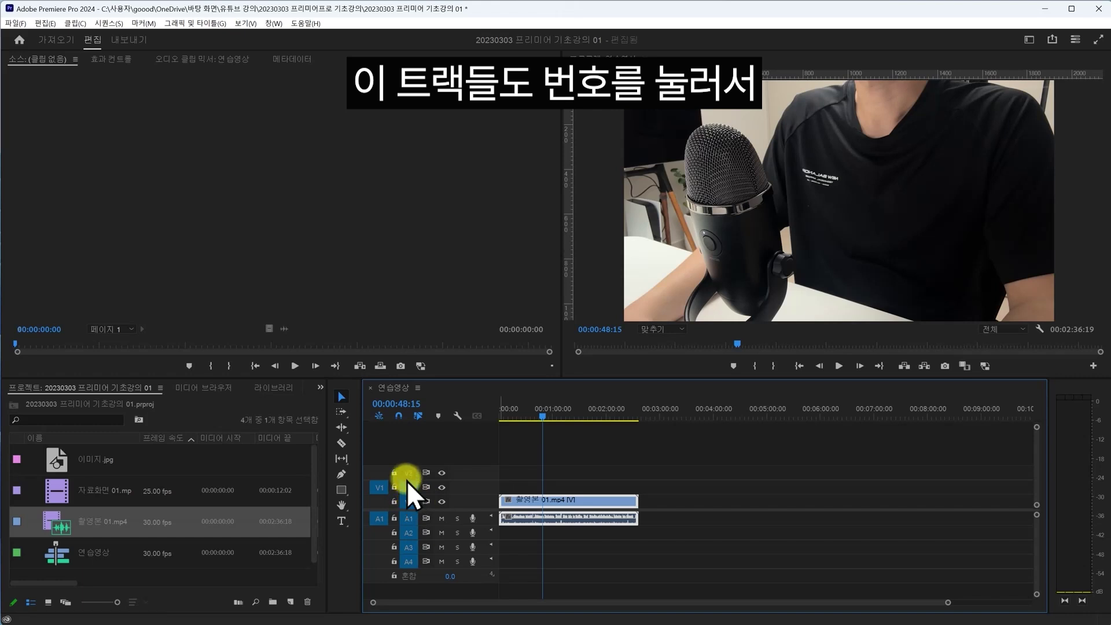
click(408, 501)
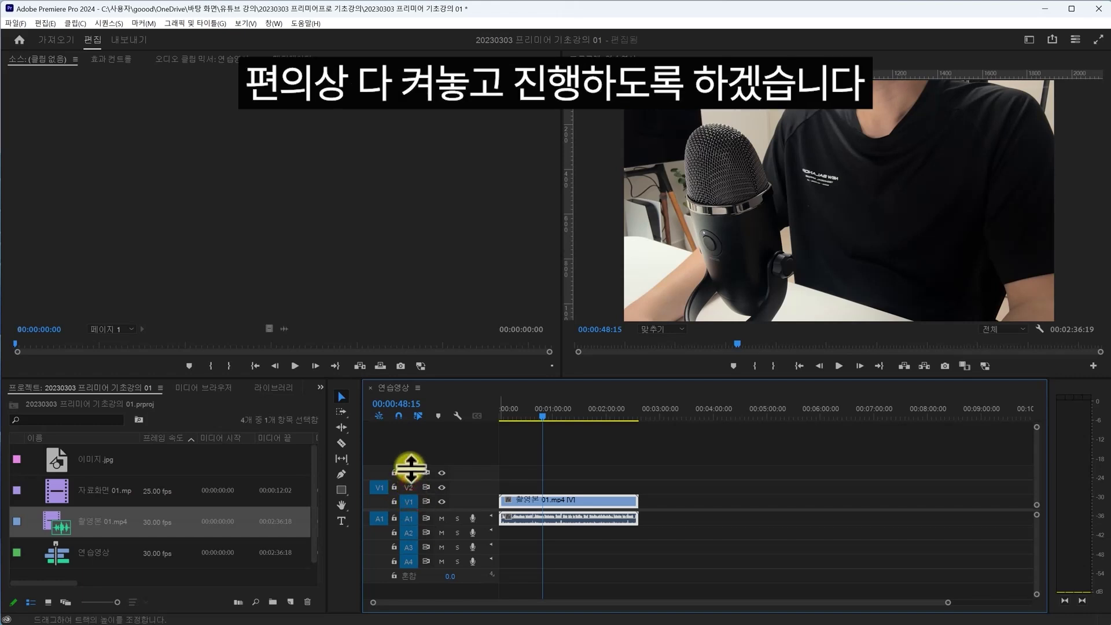
click(408, 488)
click(408, 475)
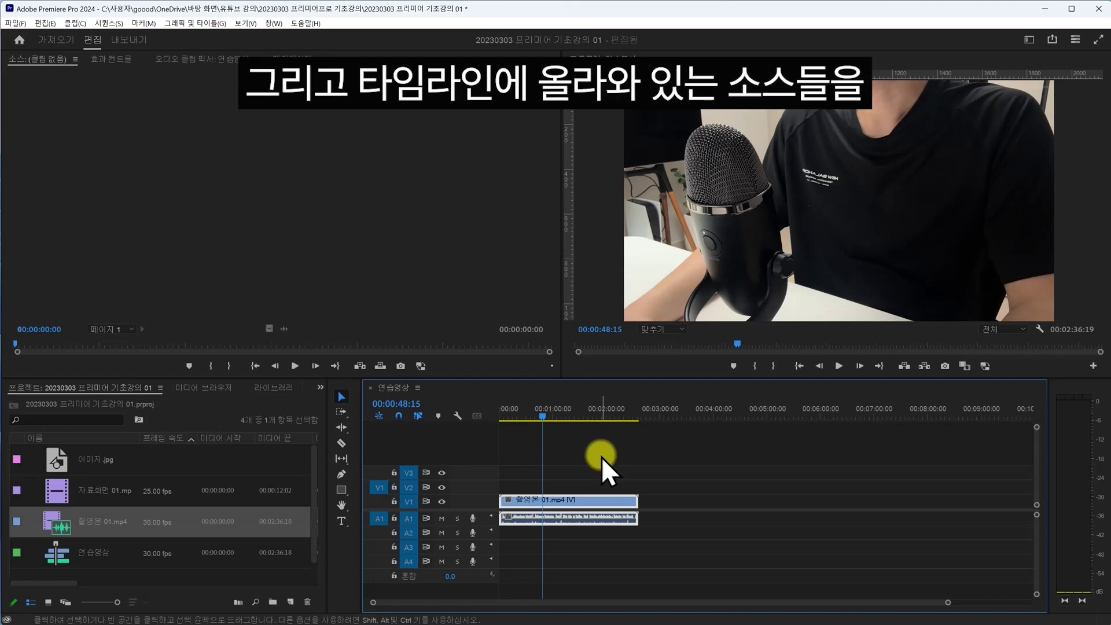
- Select the video and audio clips together and switch to the Razor tool
click(564, 449)
drag(549, 450, 628, 527)
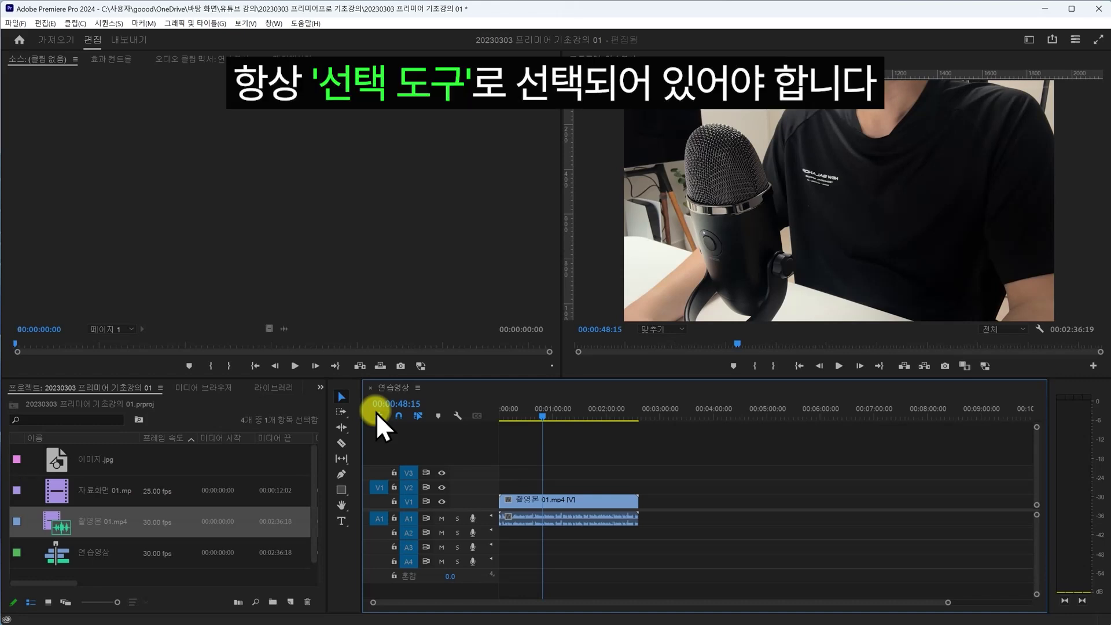
key(c)
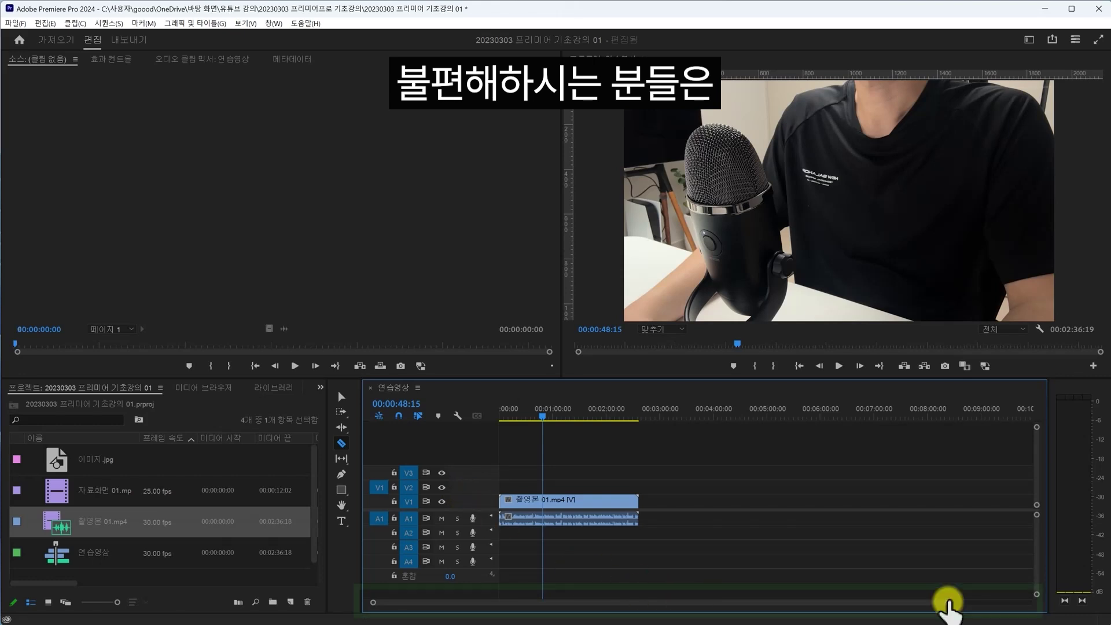
- Zoom the timeline in and out to view the clip, returning to the Selection tool (V)
drag(949, 605, 571, 605)
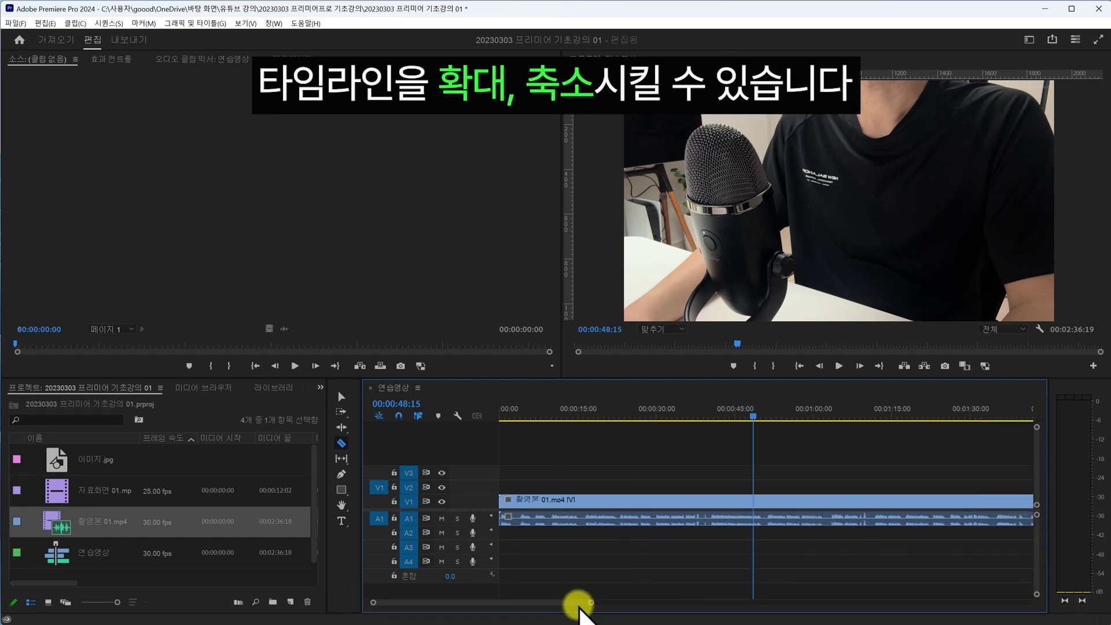
scroll(579, 608, down, 5)
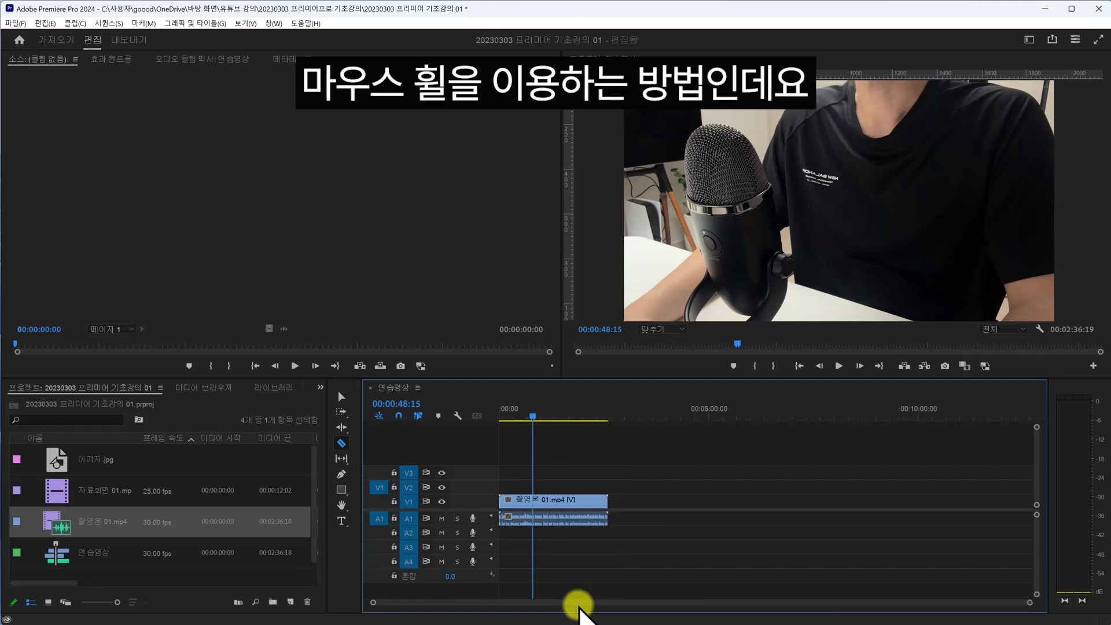
key(v)
scroll(582, 602, up, 5)
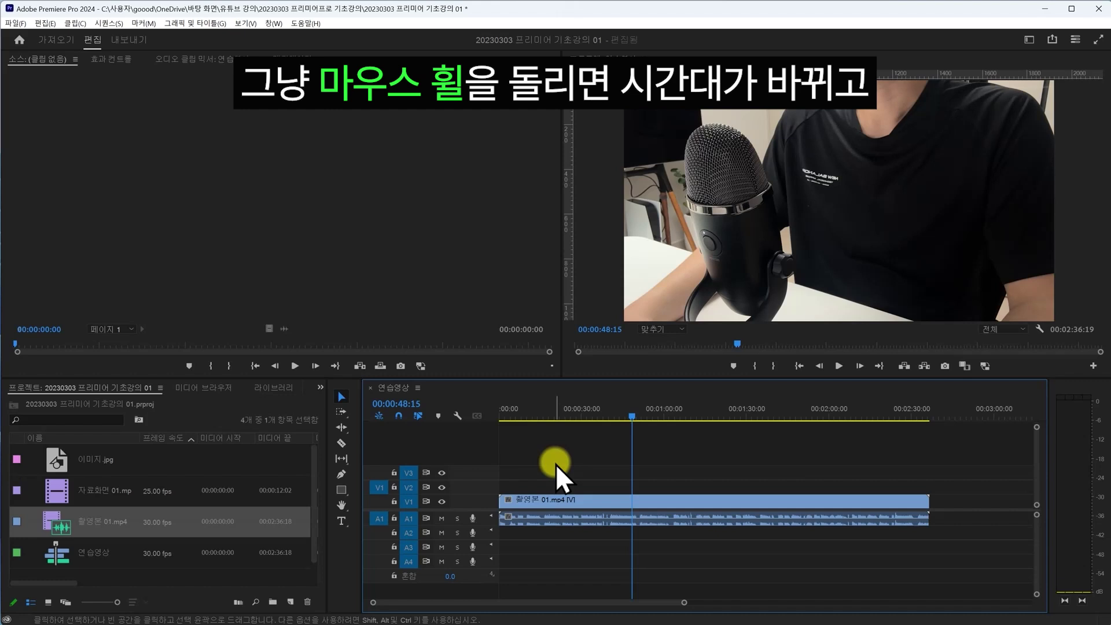
scroll(575, 457, down, 5)
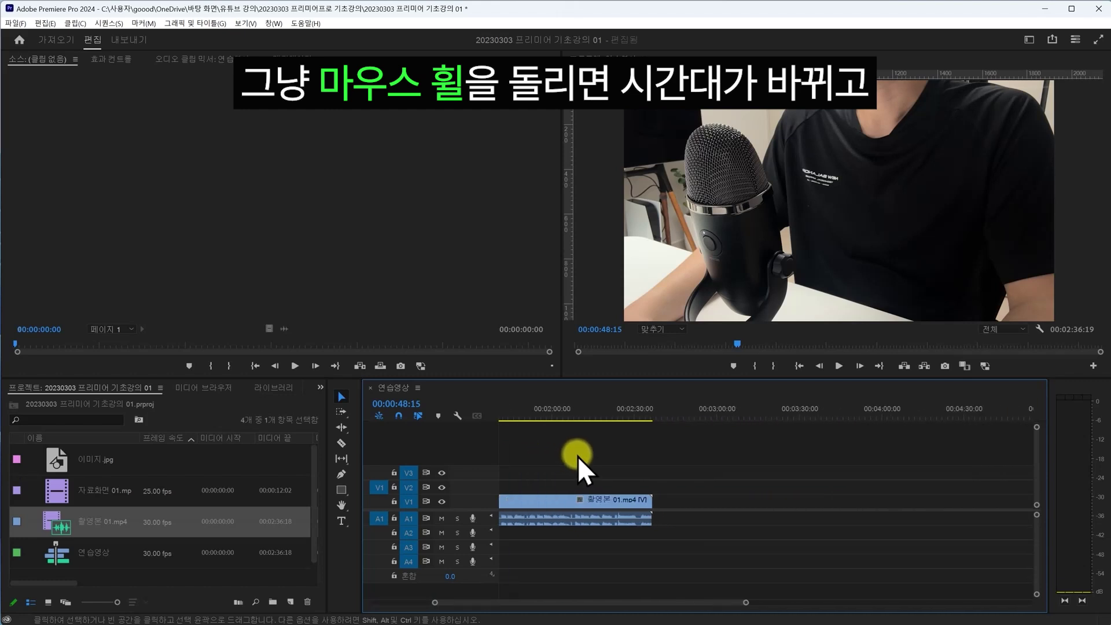
scroll(577, 456, down, 2)
scroll(578, 456, up, 7)
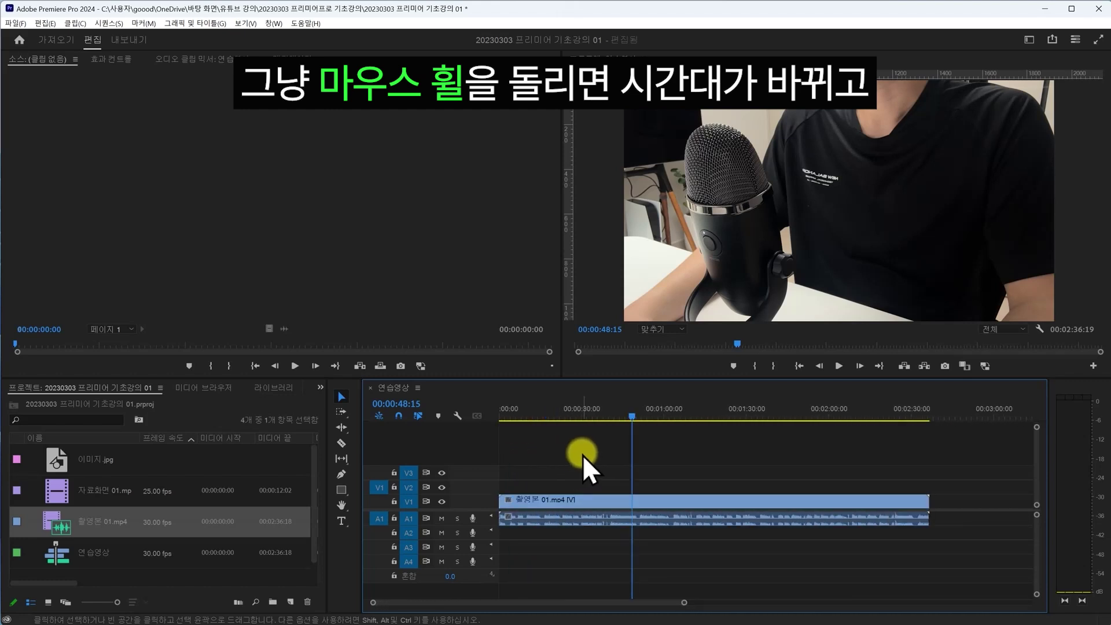
alt+scroll(581, 456, up, 4)
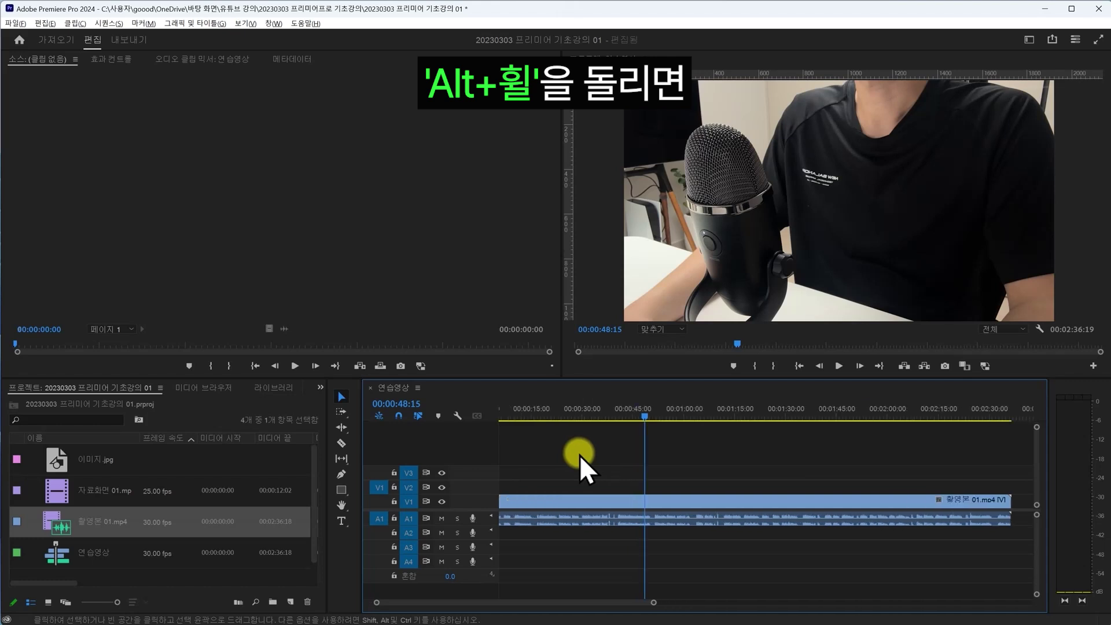
alt+scroll(581, 458, down, 4)
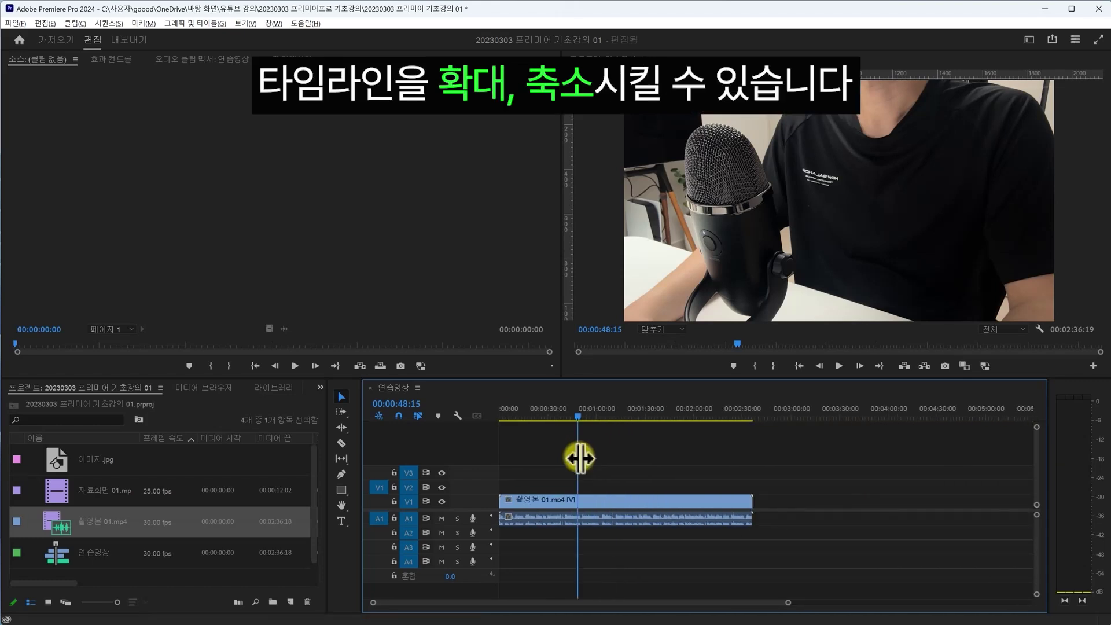
alt+scroll(581, 458, up, 2)
alt+scroll(579, 458, down, 4)
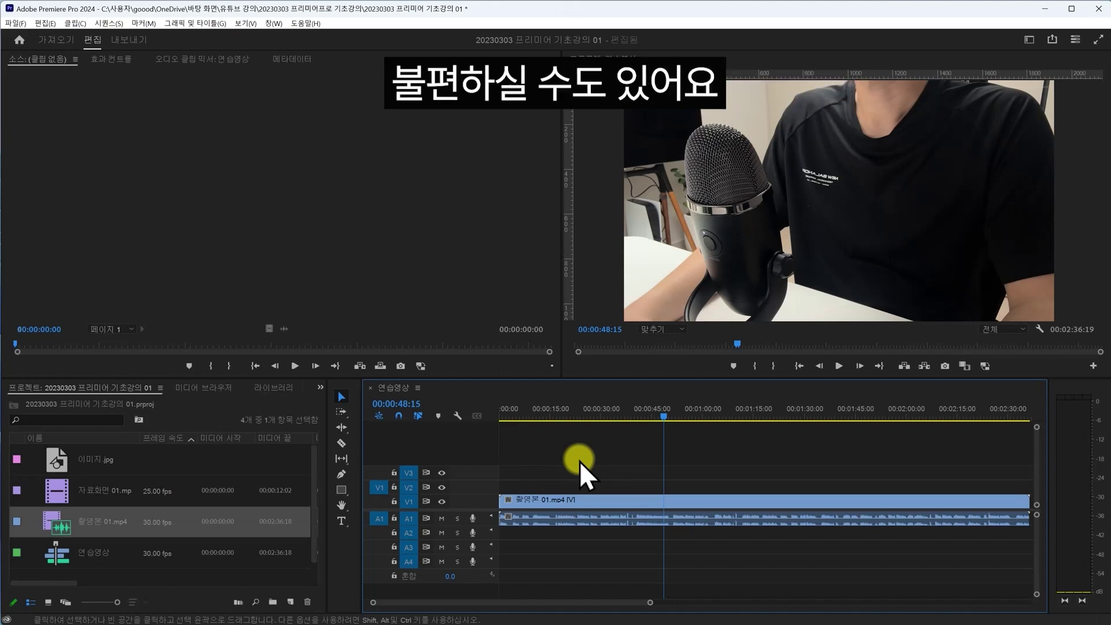
- Enlarge the V1 and A1 tracks and zoom in on the sequence's opening seconds
double_click(489, 502)
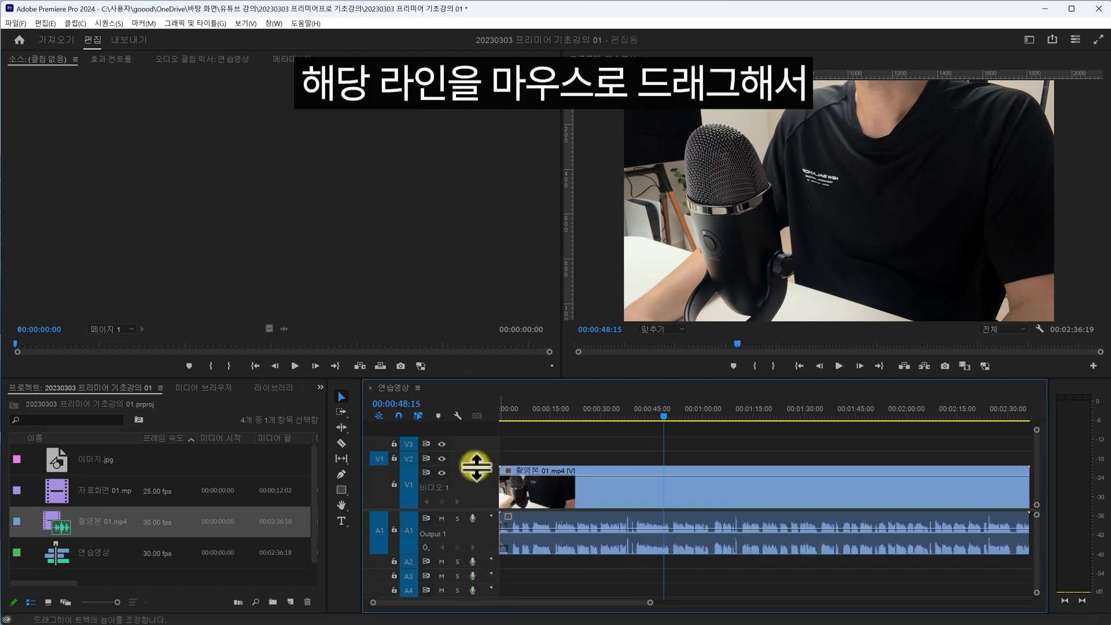
drag(473, 466, 474, 455)
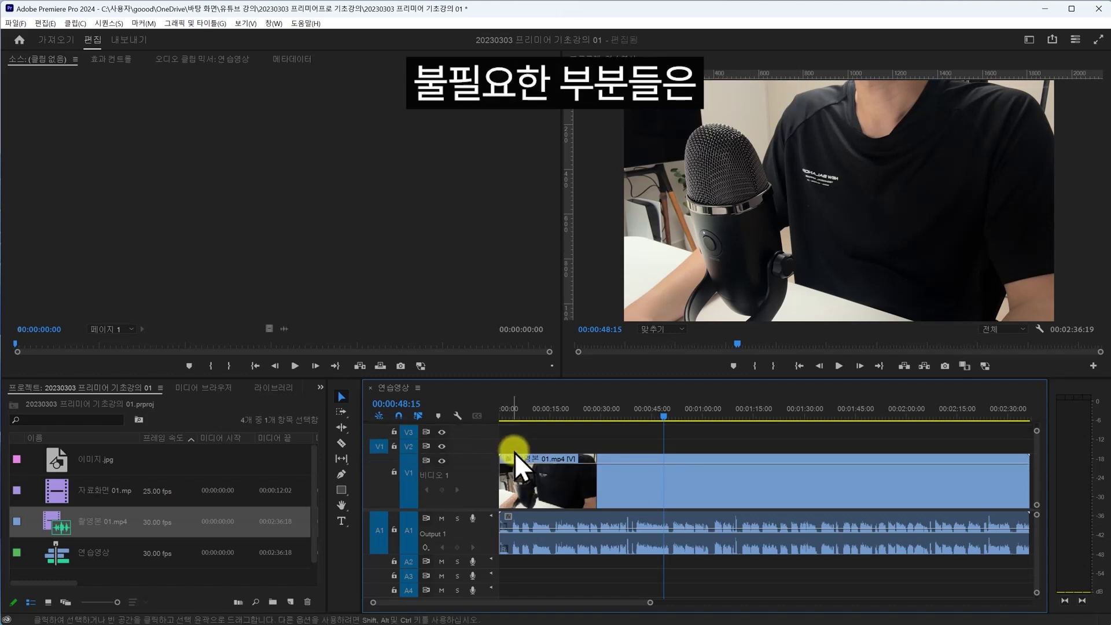
click(502, 414)
key(equal)
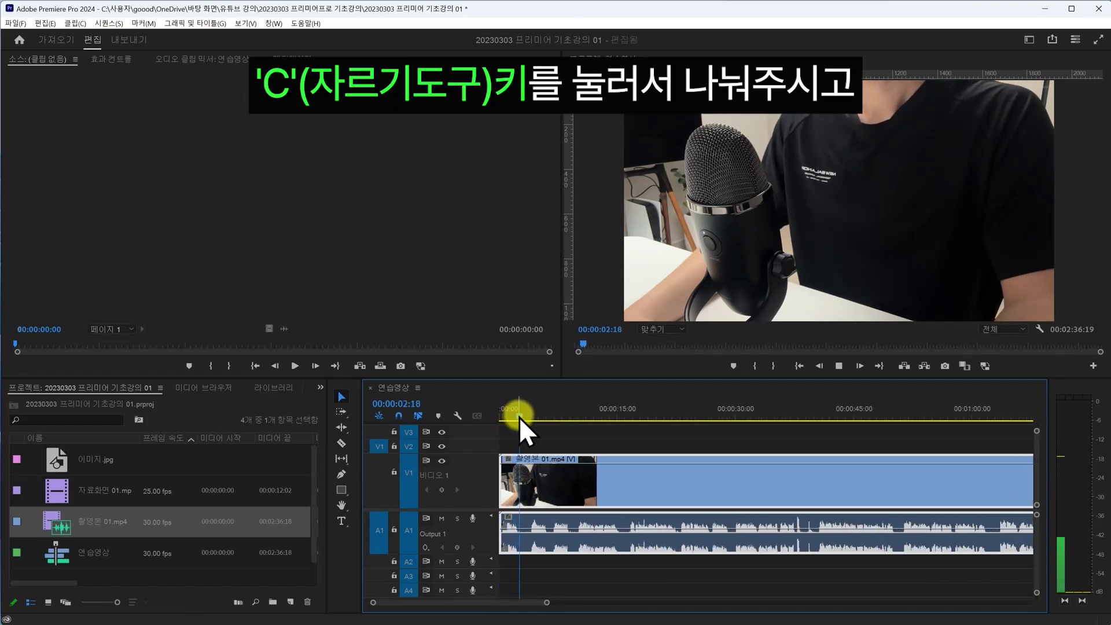
drag(519, 417, 527, 418)
- Cut the clip at 00:00:03:18, delete the opening piece and close the resulting gap
key(c)
click(528, 472)
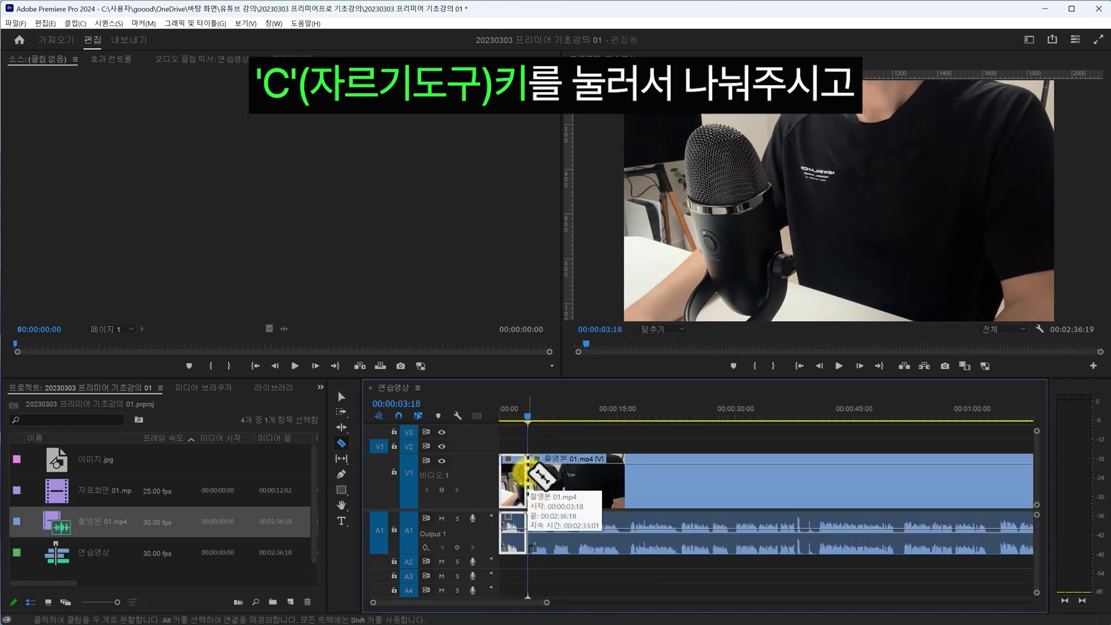
key(equal)
drag(532, 417, 518, 417)
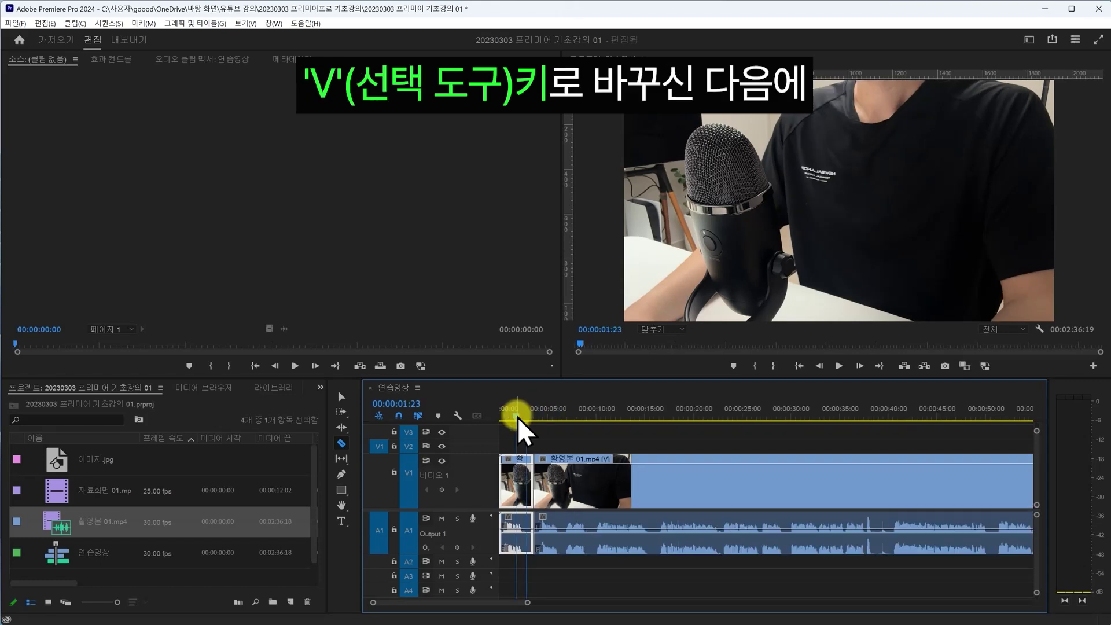
key(v)
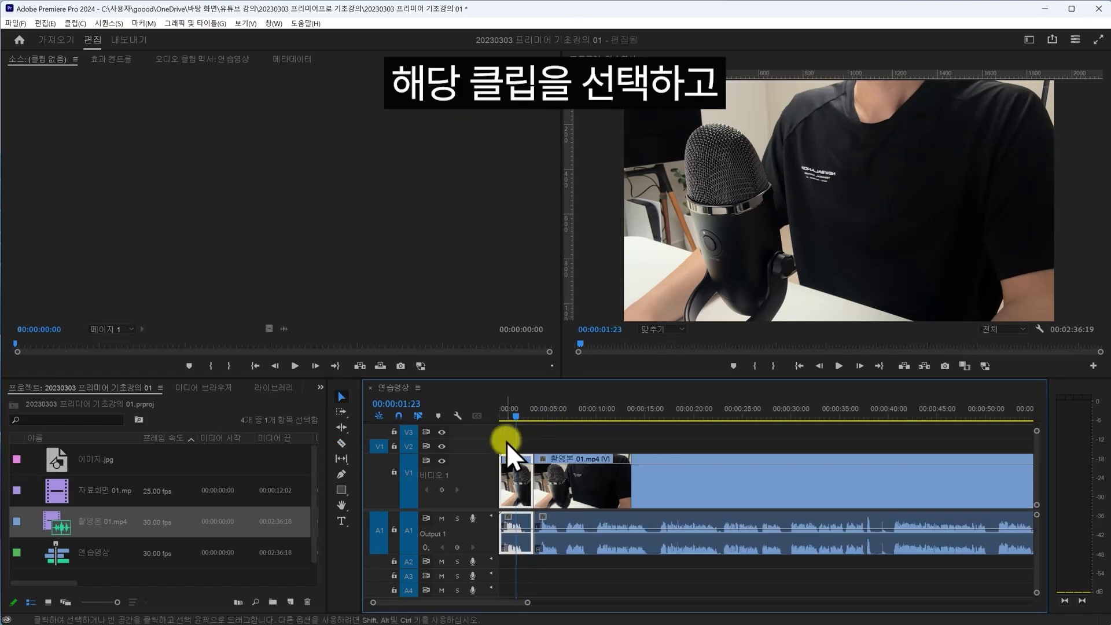
click(506, 443)
click(524, 467)
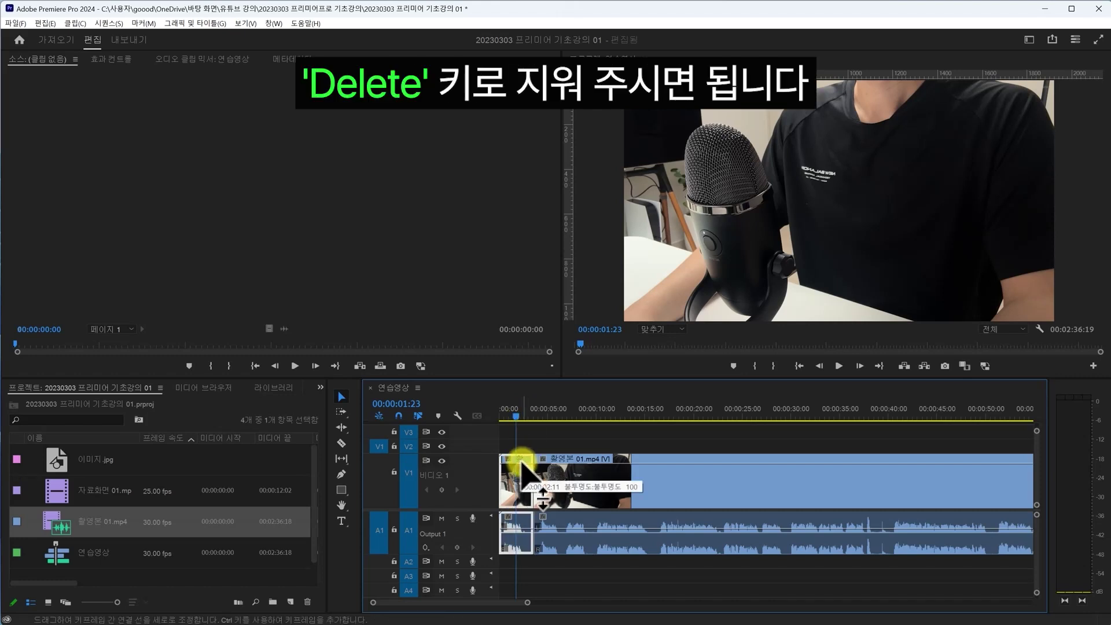
key(Delete)
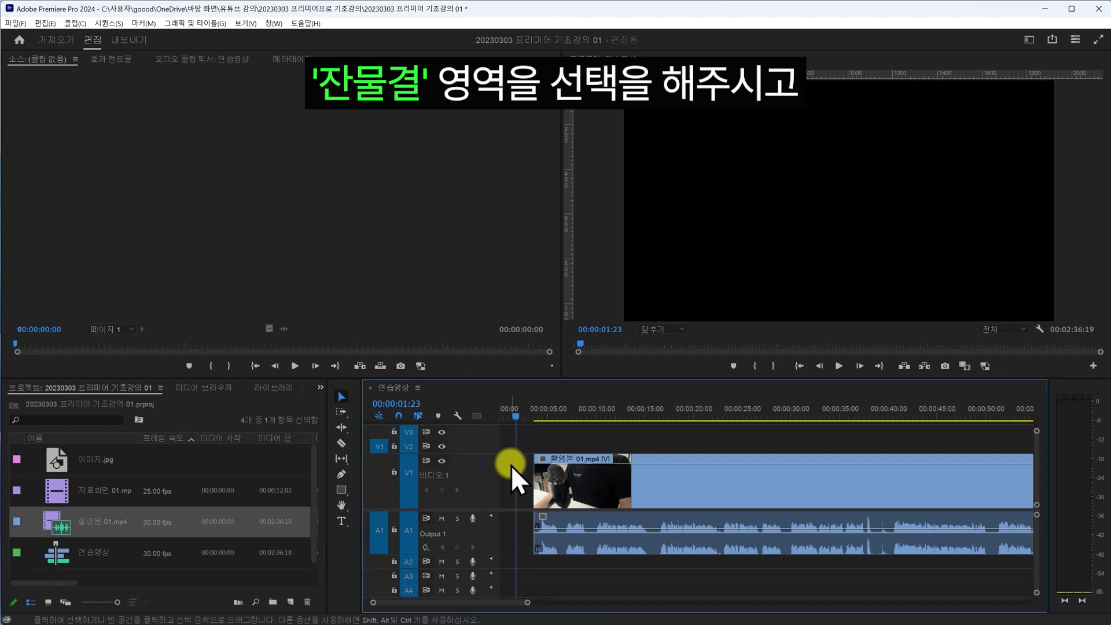
click(506, 465)
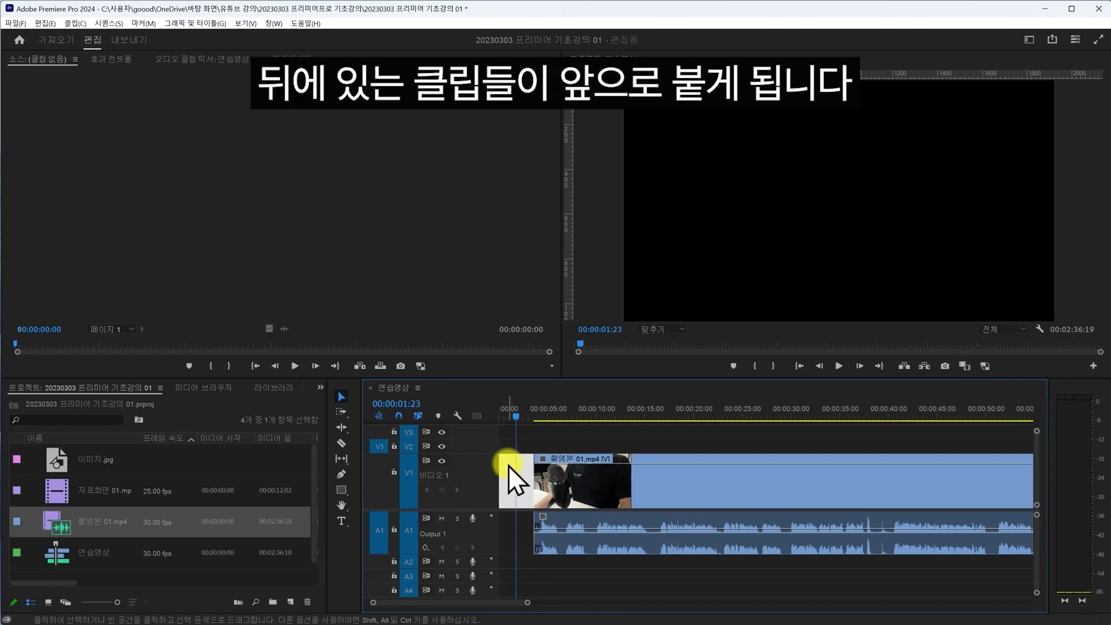
key(Delete)
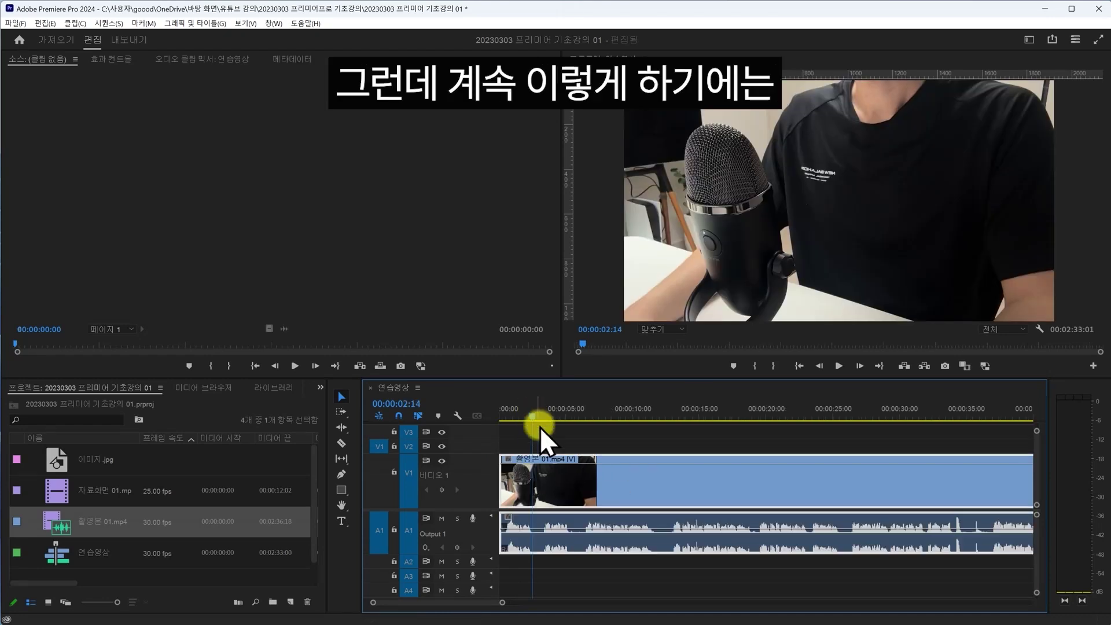
- Make further razor cuts starting at 00:00:02:14, then play the sequence
key(c)
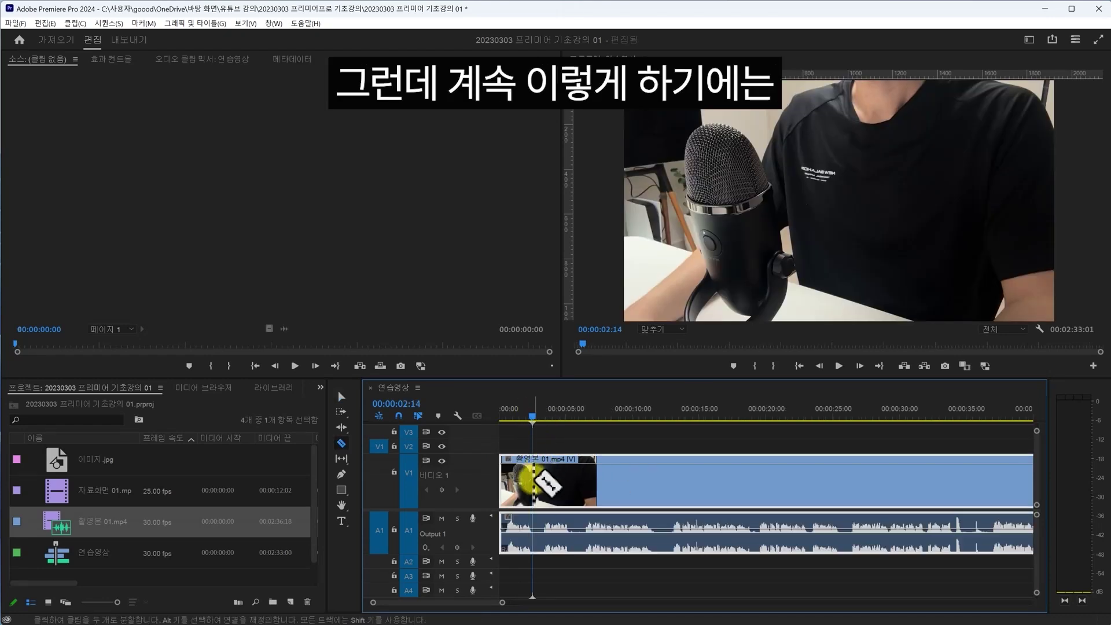
click(532, 476)
click(576, 480)
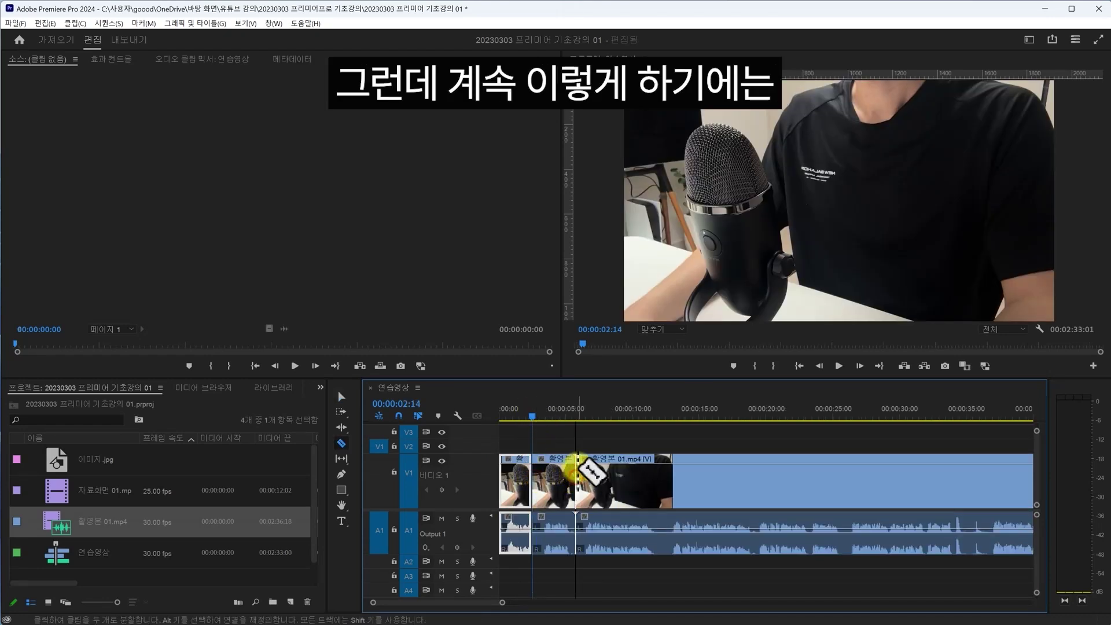
click(614, 412)
key(space)
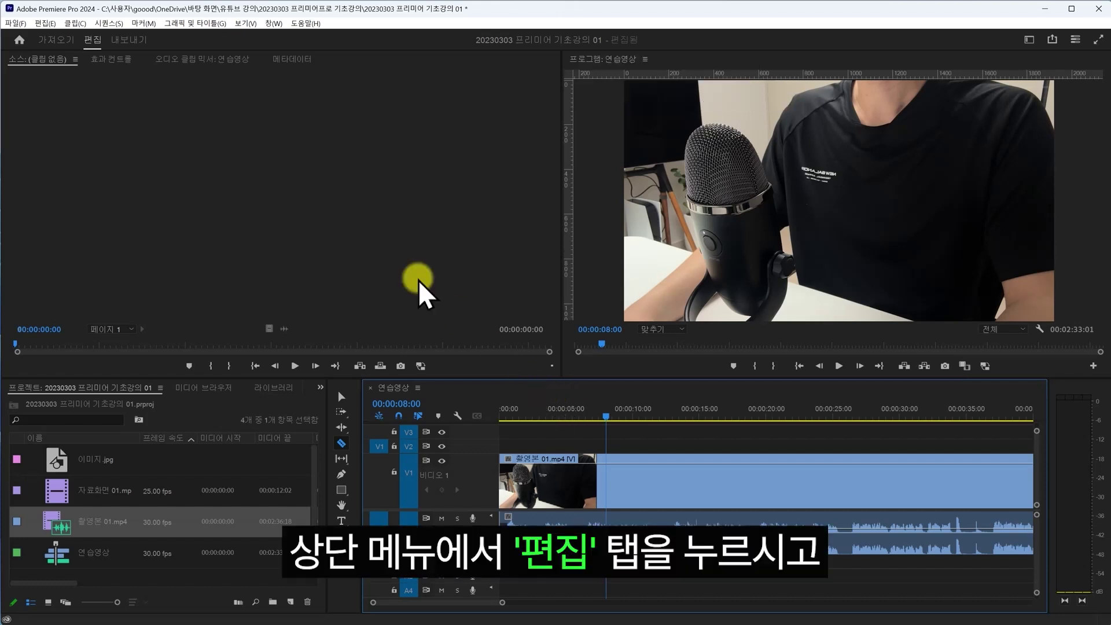
- Give Add Edit the shortcut G instead of Ctrl+K, and give Add Edit to All Tracks Shift+G
click(47, 25)
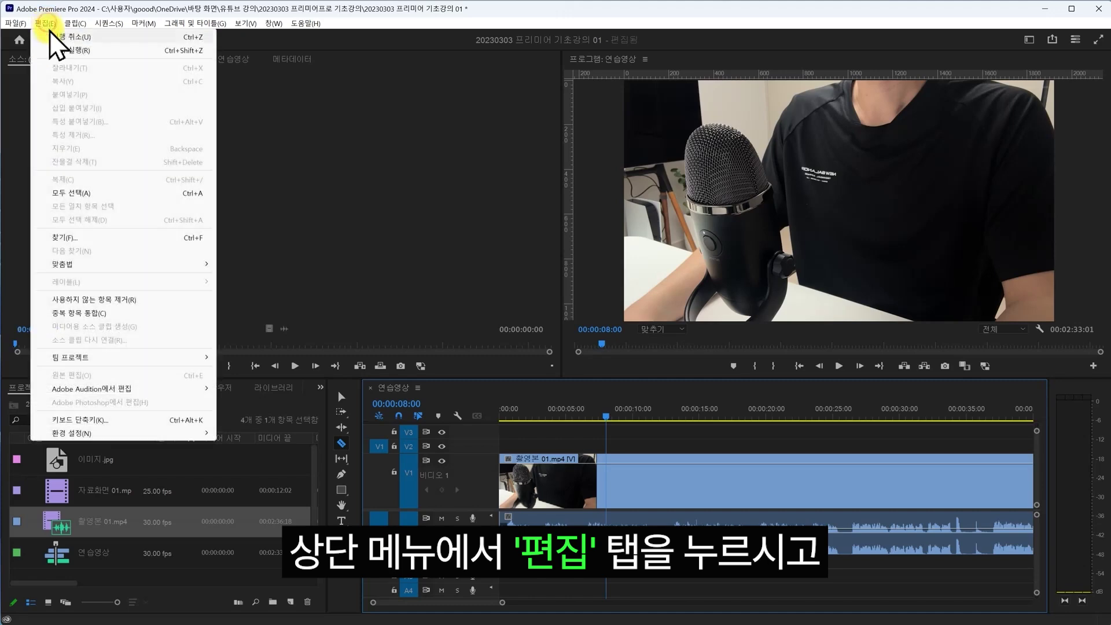
click(126, 421)
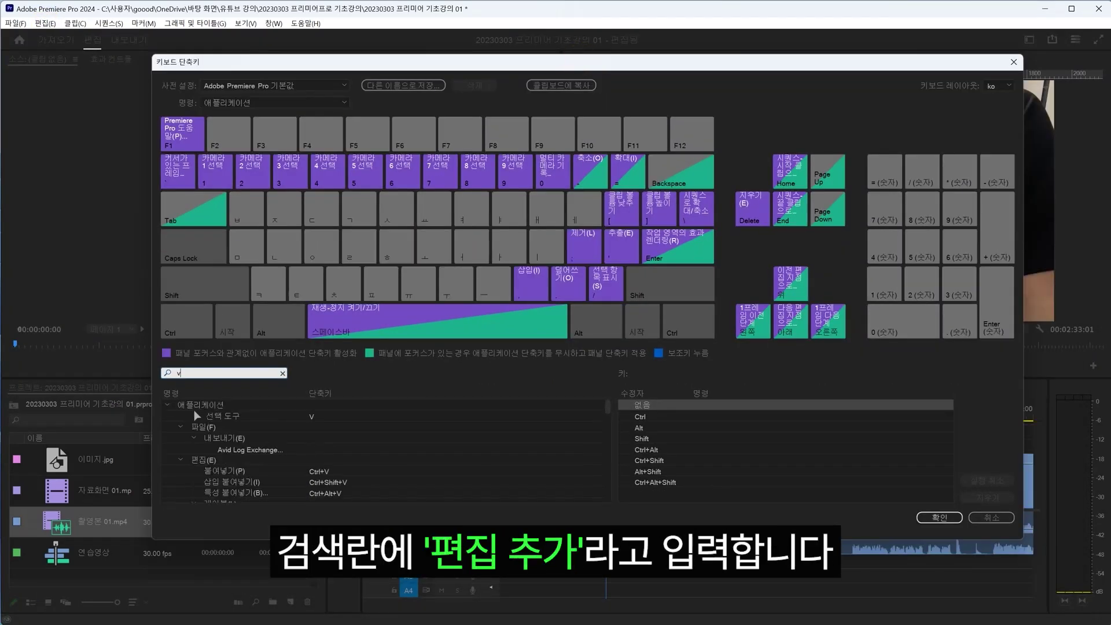
text(편집 추가)
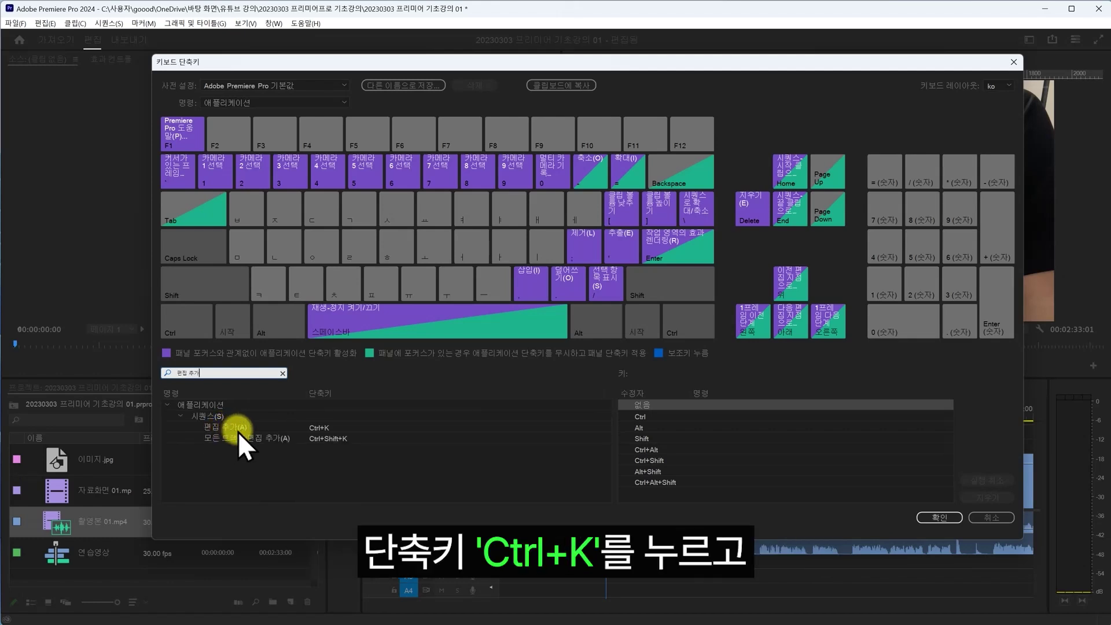
click(321, 427)
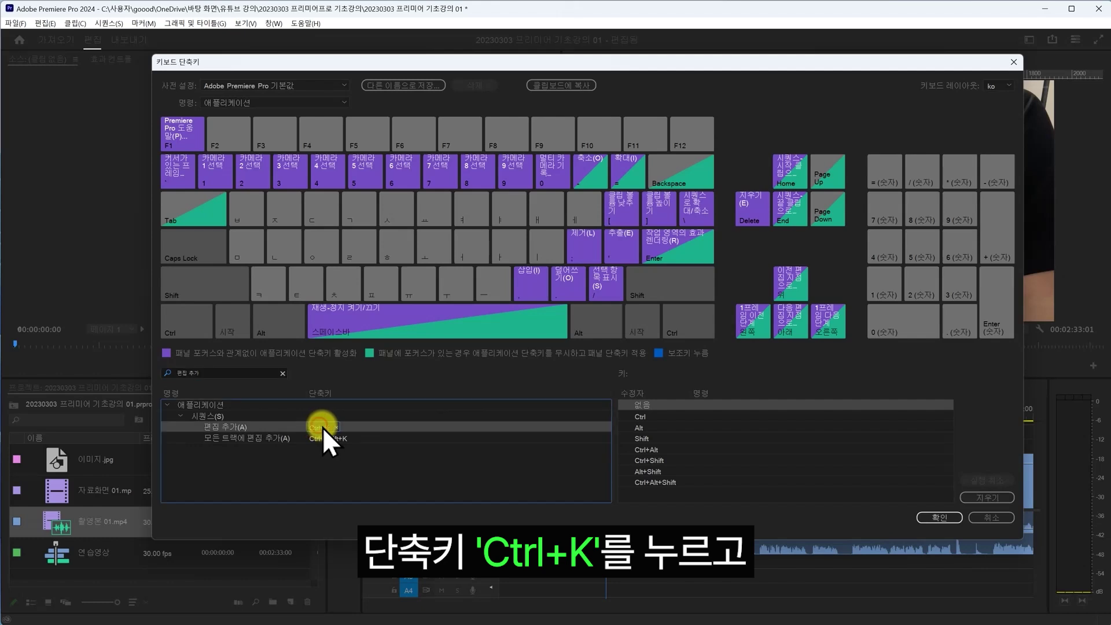
key(g)
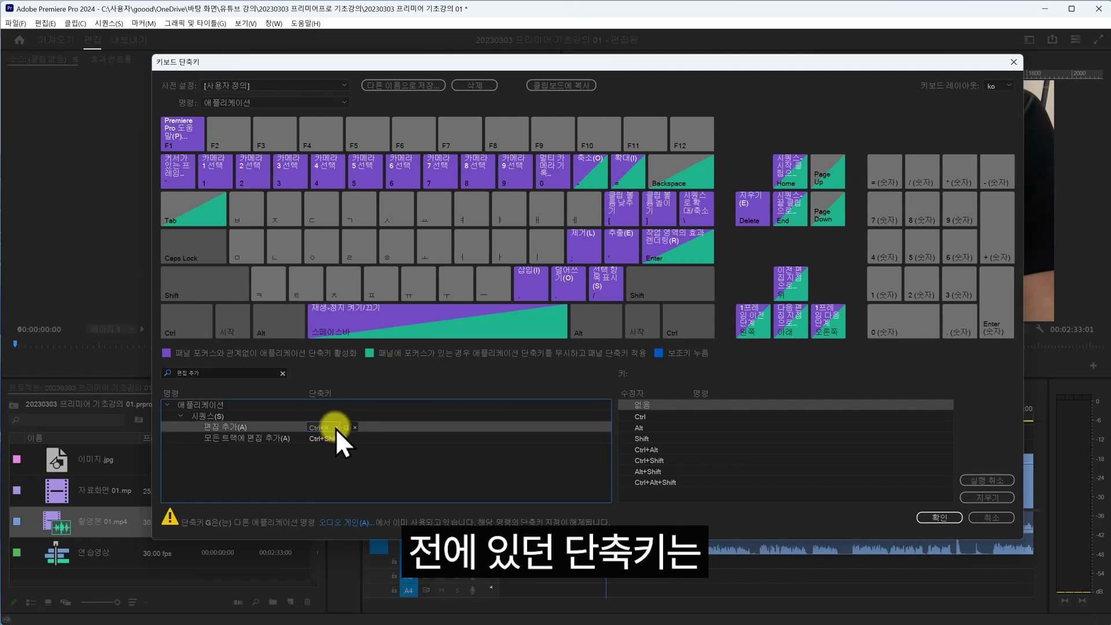
click(336, 429)
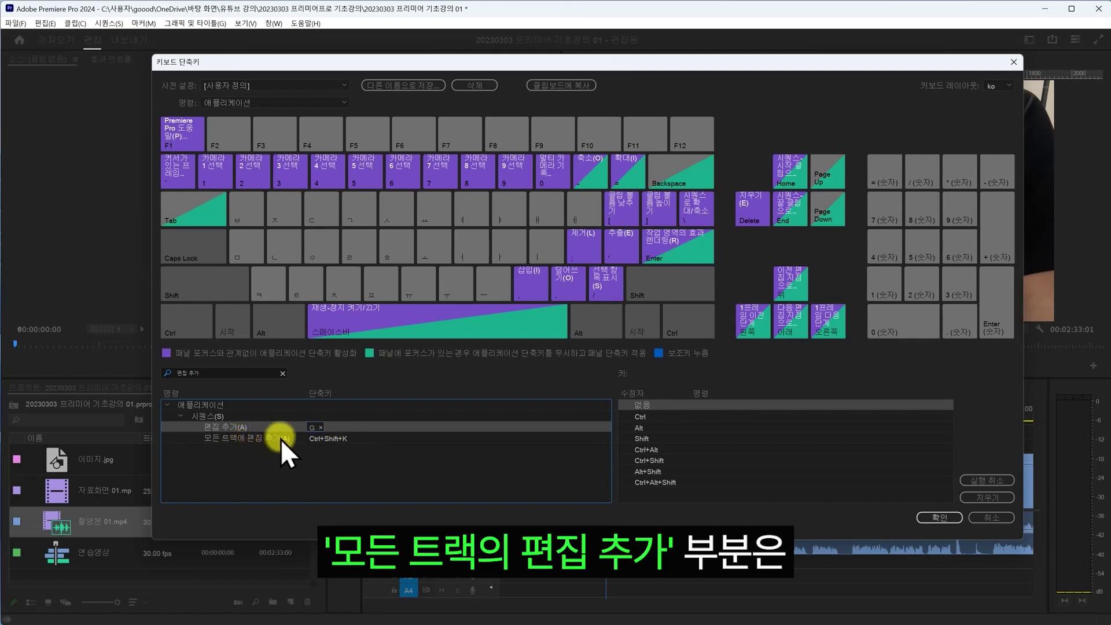
click(325, 440)
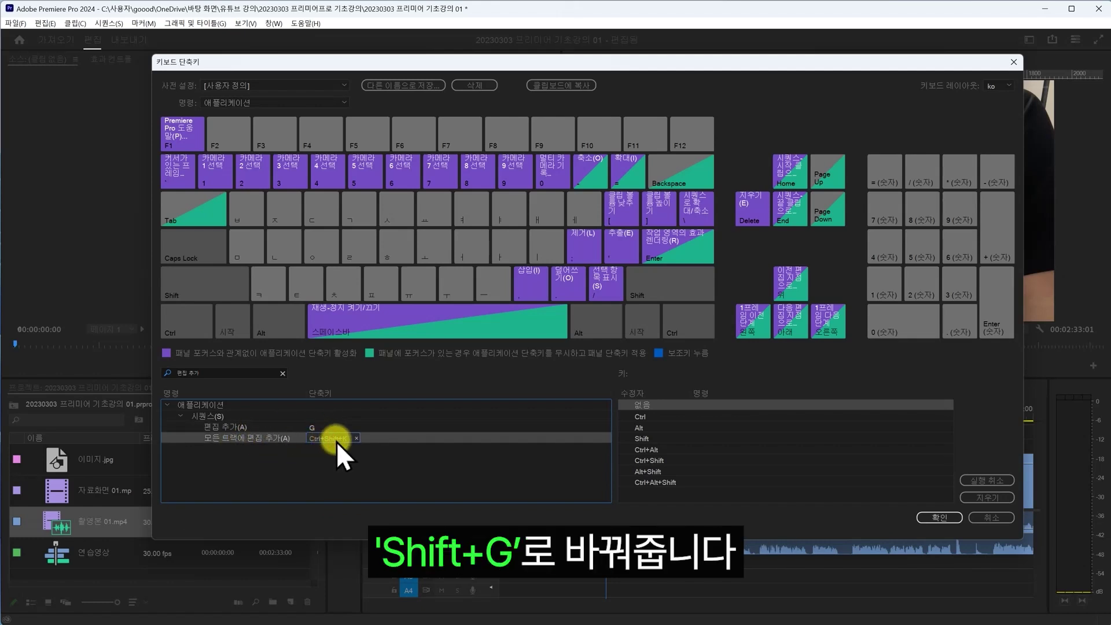
click(340, 438)
key(shift+g)
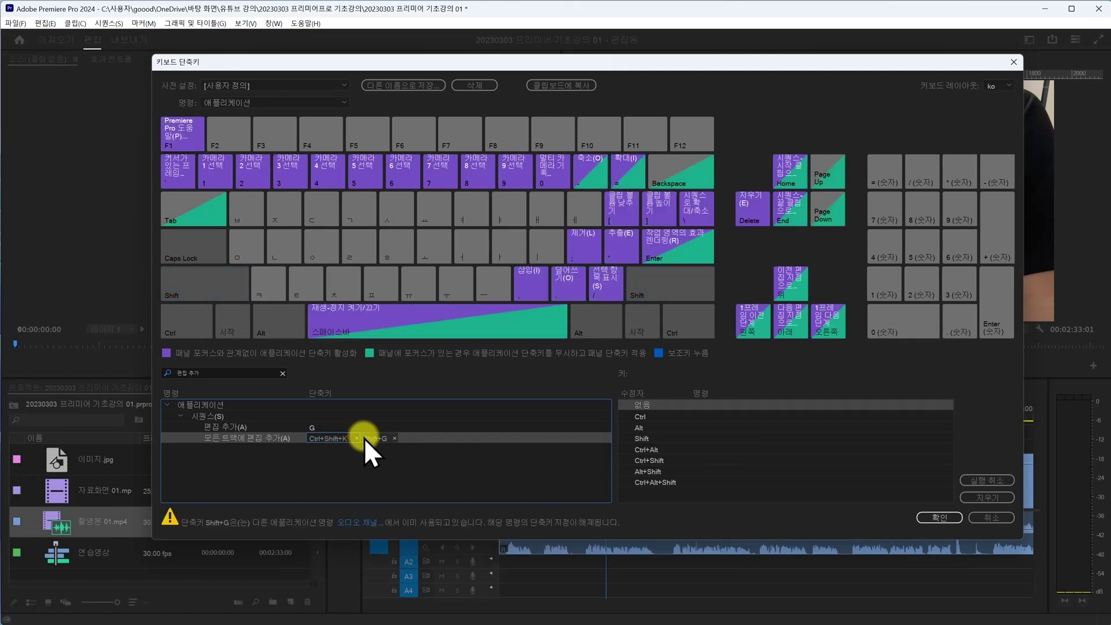
key(Return)
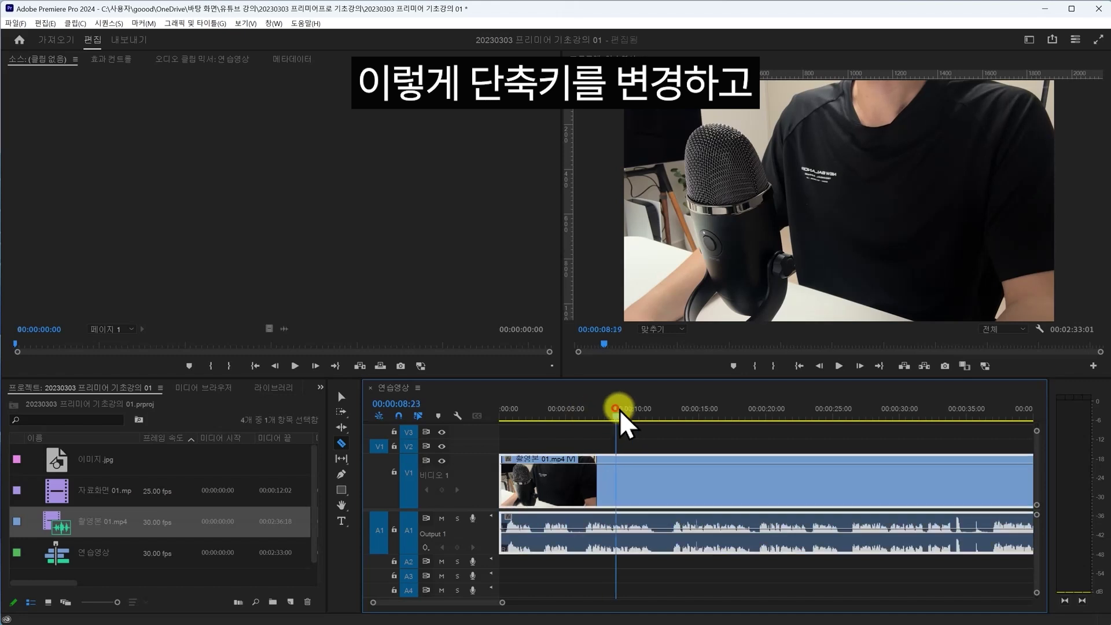
click(577, 411)
key(shift+g)
drag(597, 413, 661, 415)
key(shift+g)
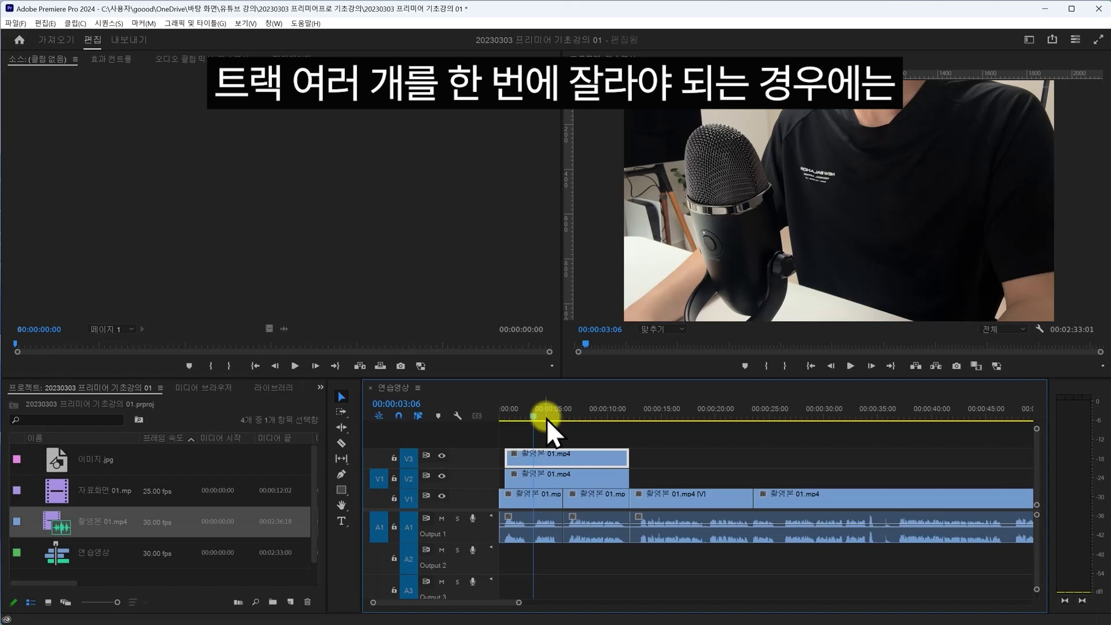
key(shift+g)
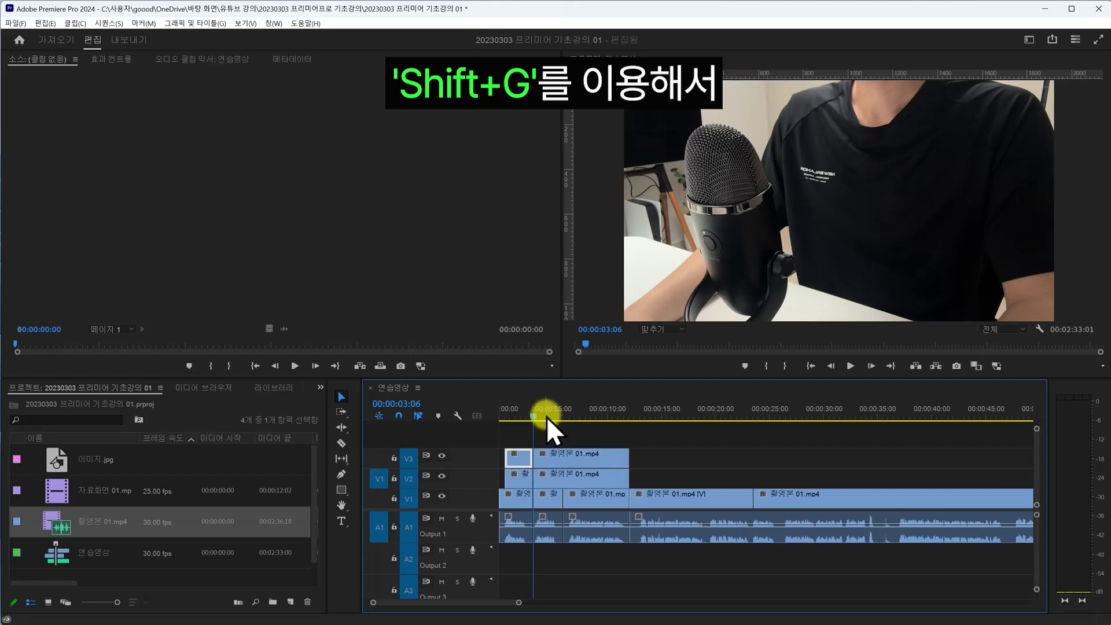
click(549, 415)
click(576, 414)
key(shift+g)
drag(585, 414, 601, 412)
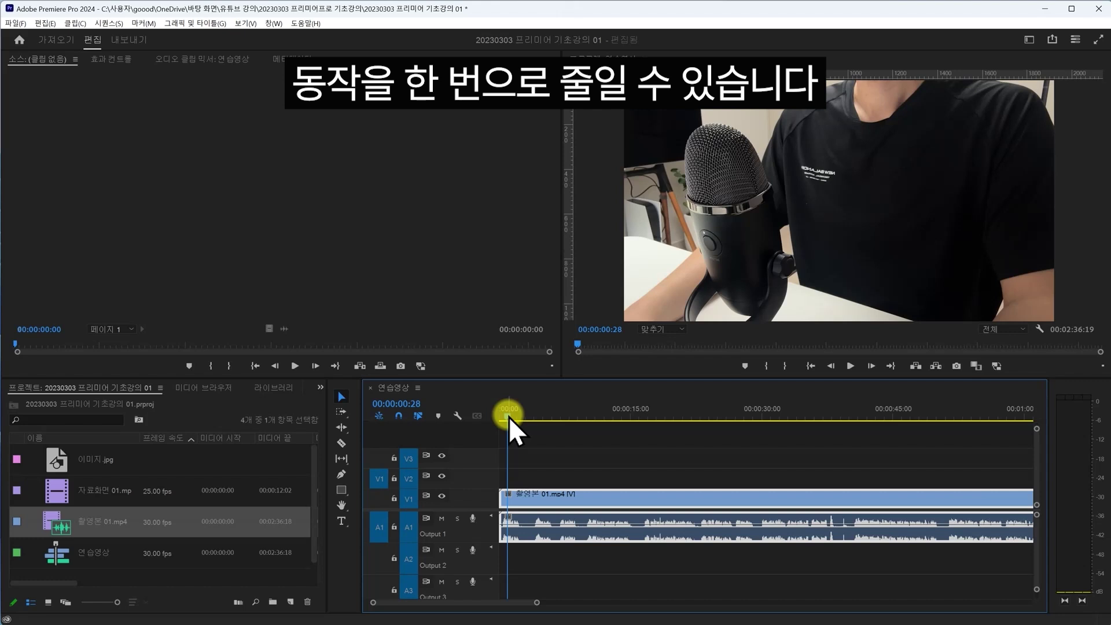
- Ripple-trim away the clip before 00:00:09:23 with Q, then try a W trim at about 12 seconds and undo it
drag(509, 417, 583, 418)
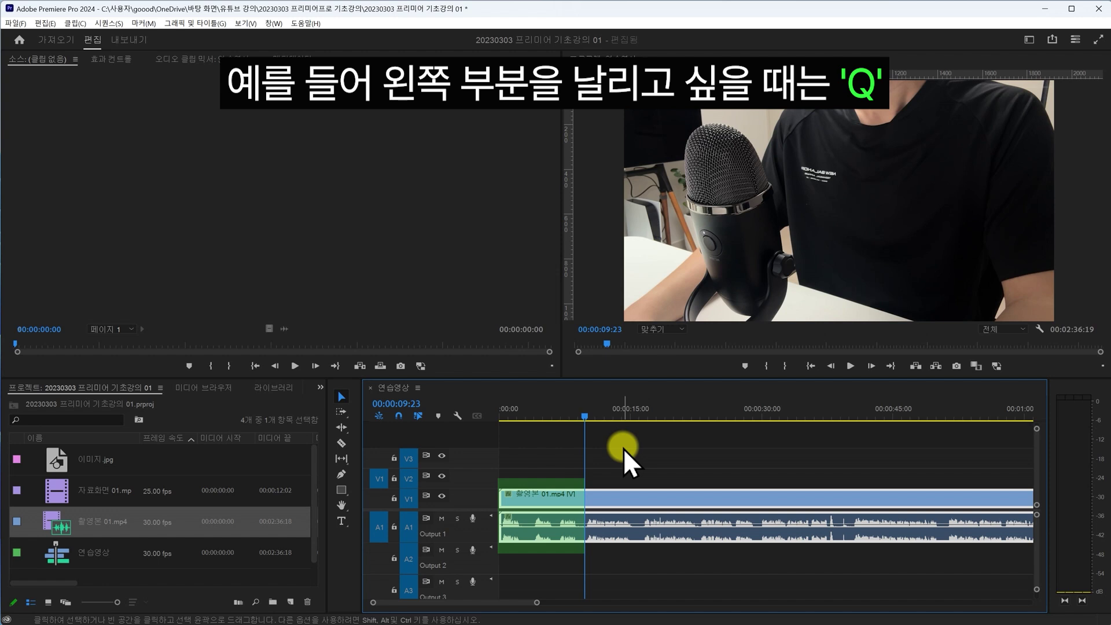
key(q)
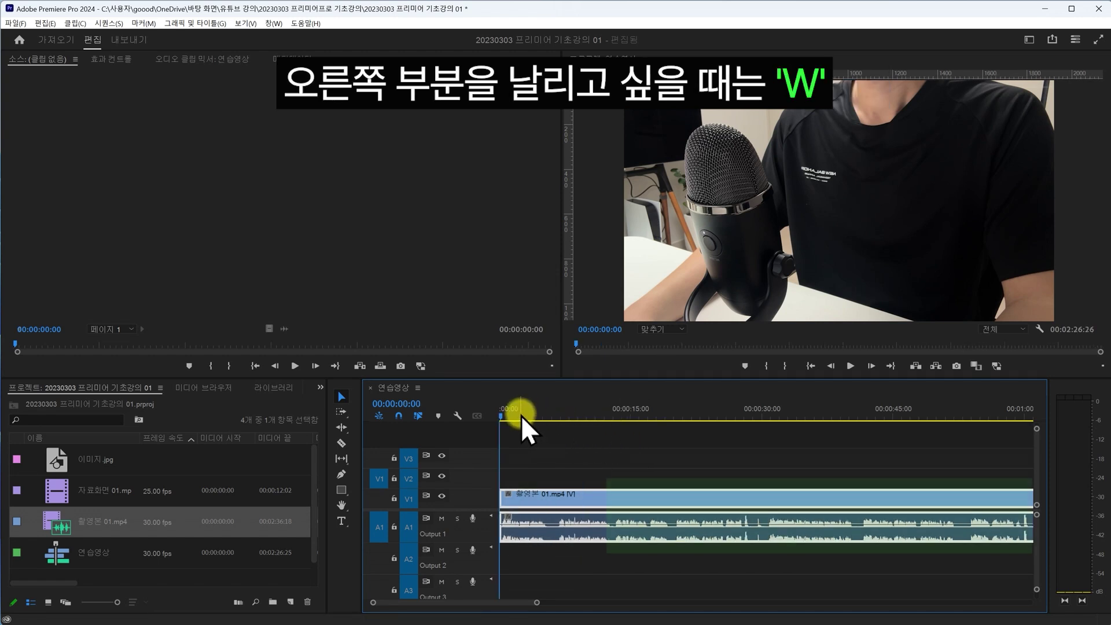
drag(520, 415, 613, 418)
key(w)
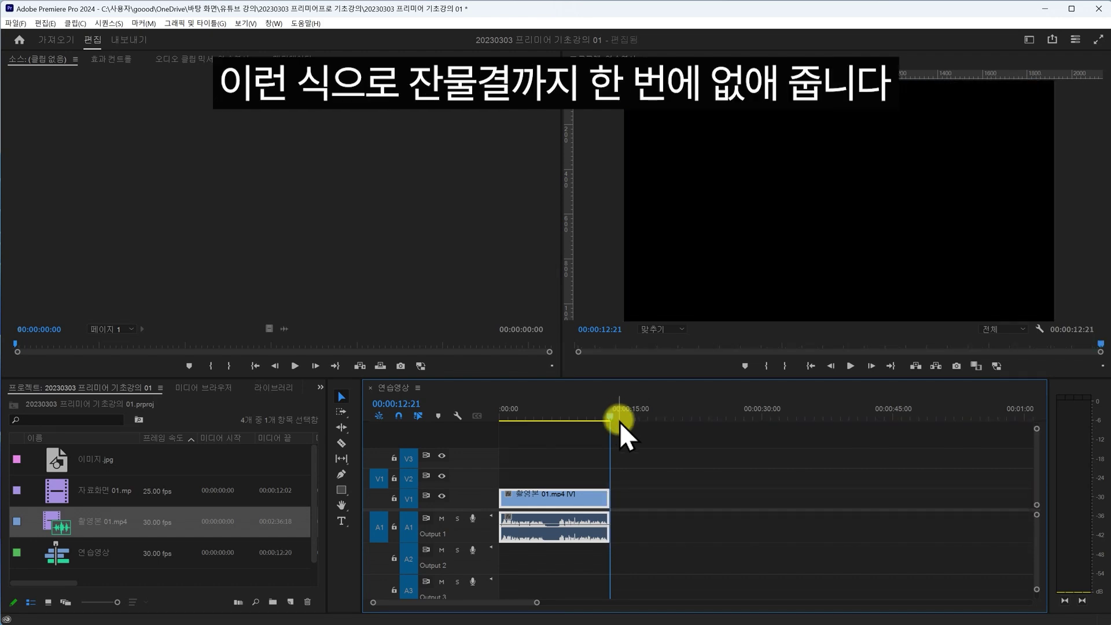
key(ctrl+z)
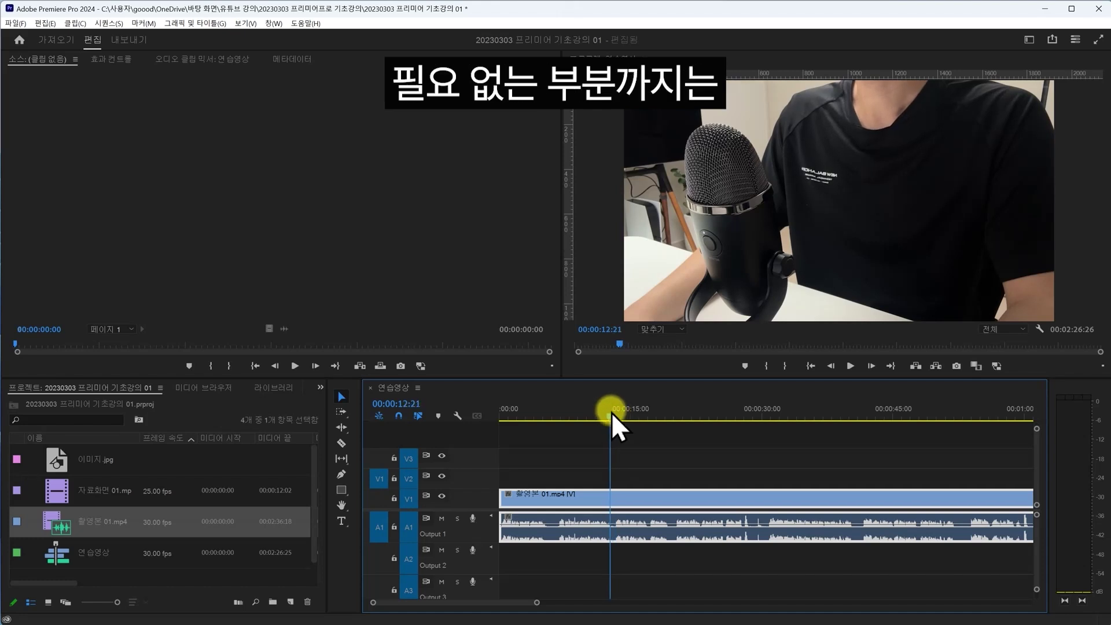
- Cut the clip at about 20 seconds and ripple-remove the section from 6 seconds to the cut
drag(612, 413, 615, 413)
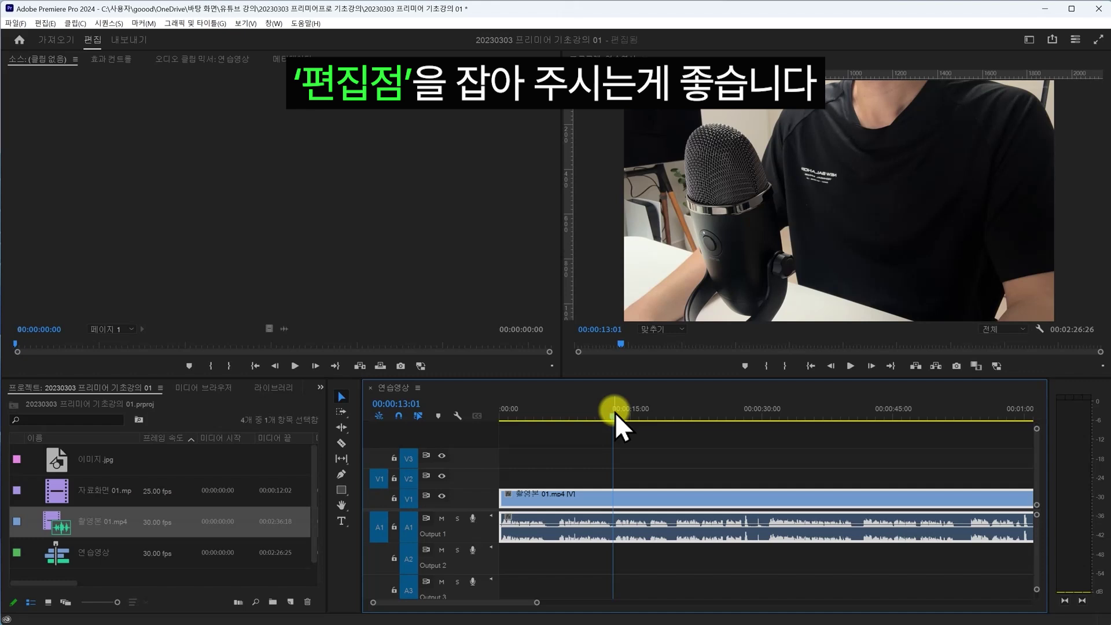
drag(617, 413, 554, 414)
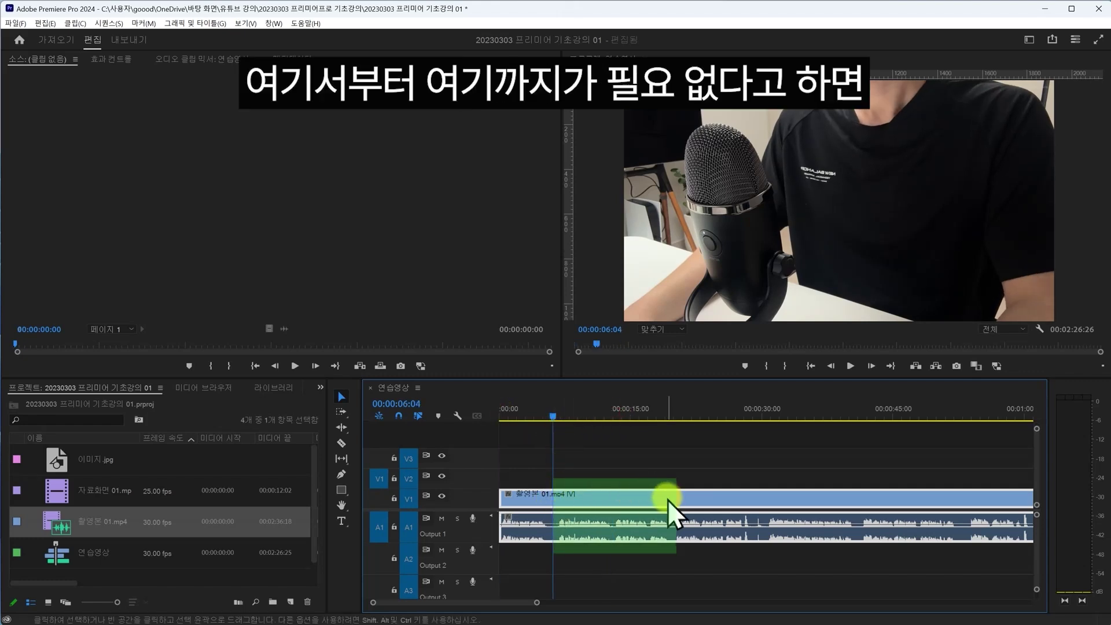
click(673, 412)
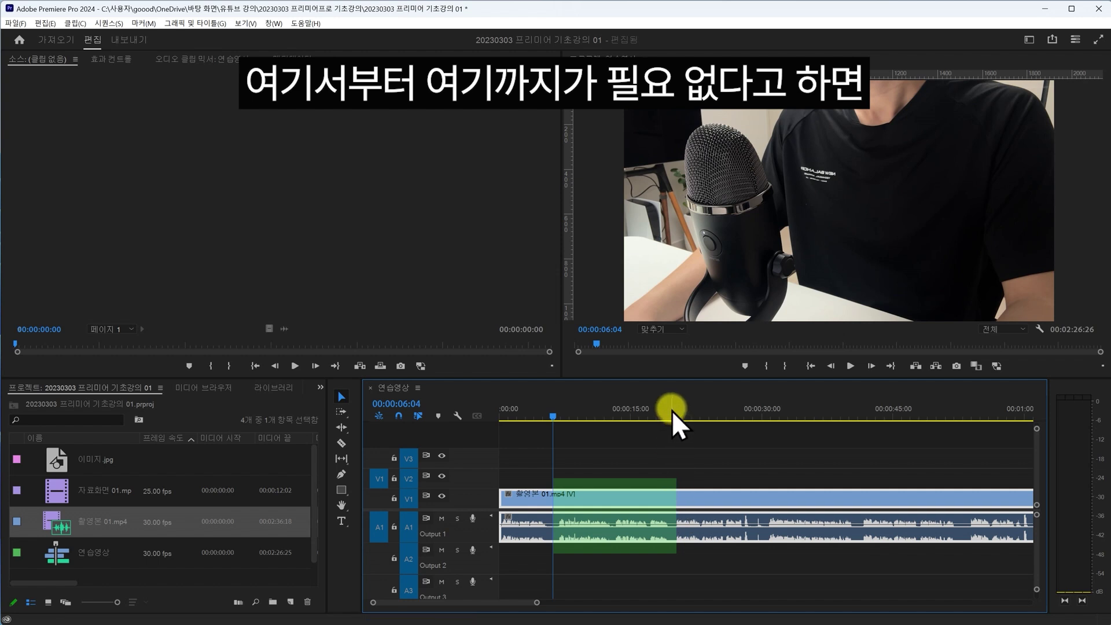
key(ctrl+k)
drag(668, 413, 554, 414)
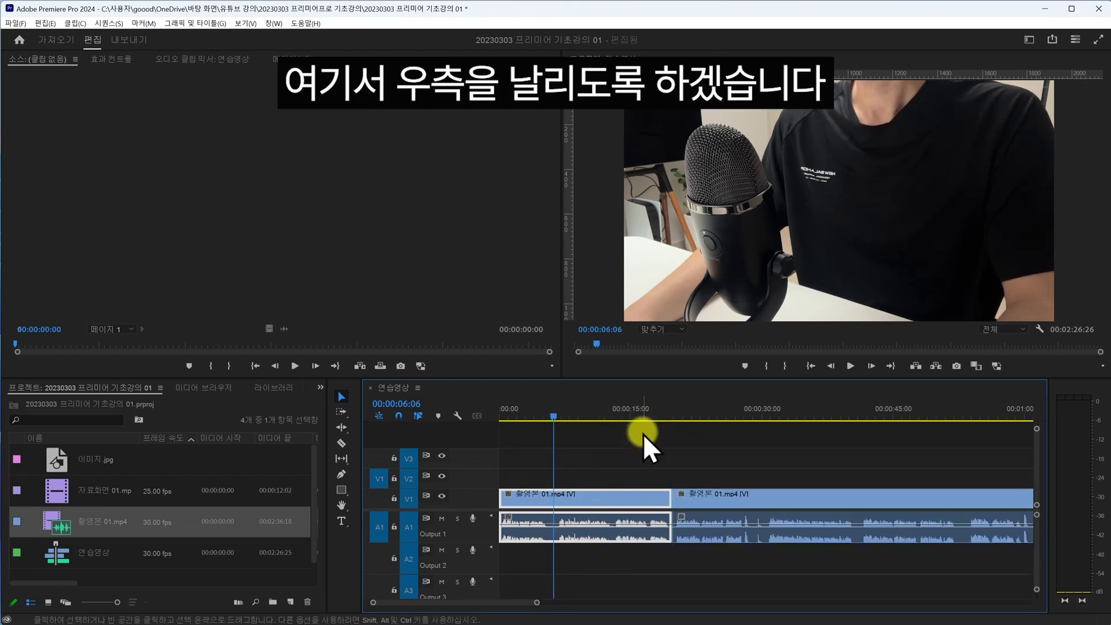
key(w)
- Undo the removal and the opening trim, then fit the whole sequence in the timeline
key(ctrl+z)
key(ctrl+z)
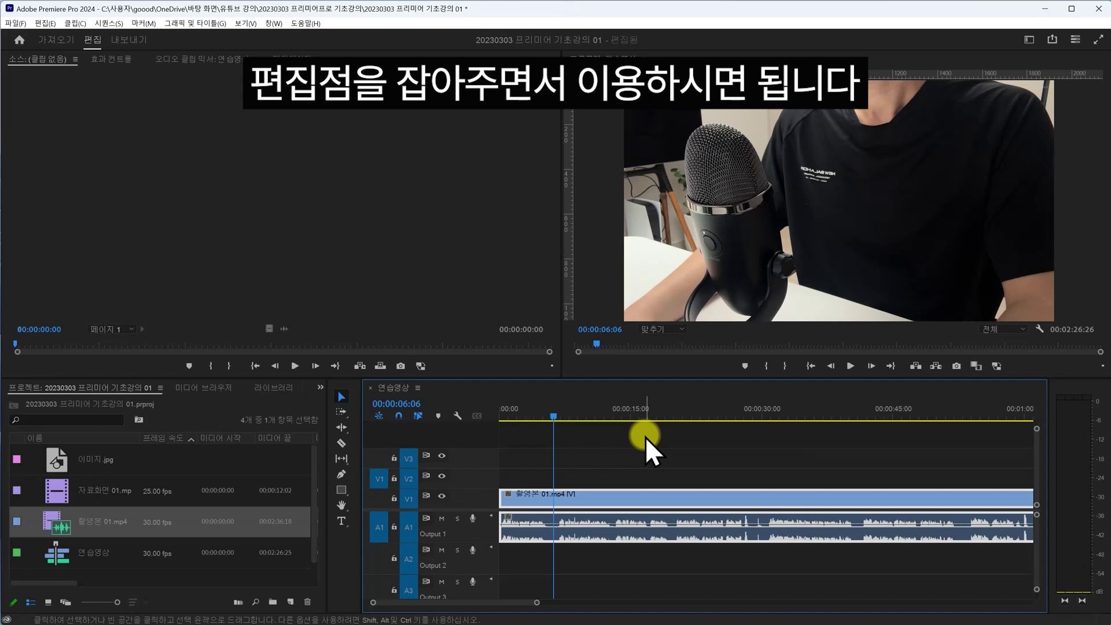
key(ctrl+z)
key(backslash)
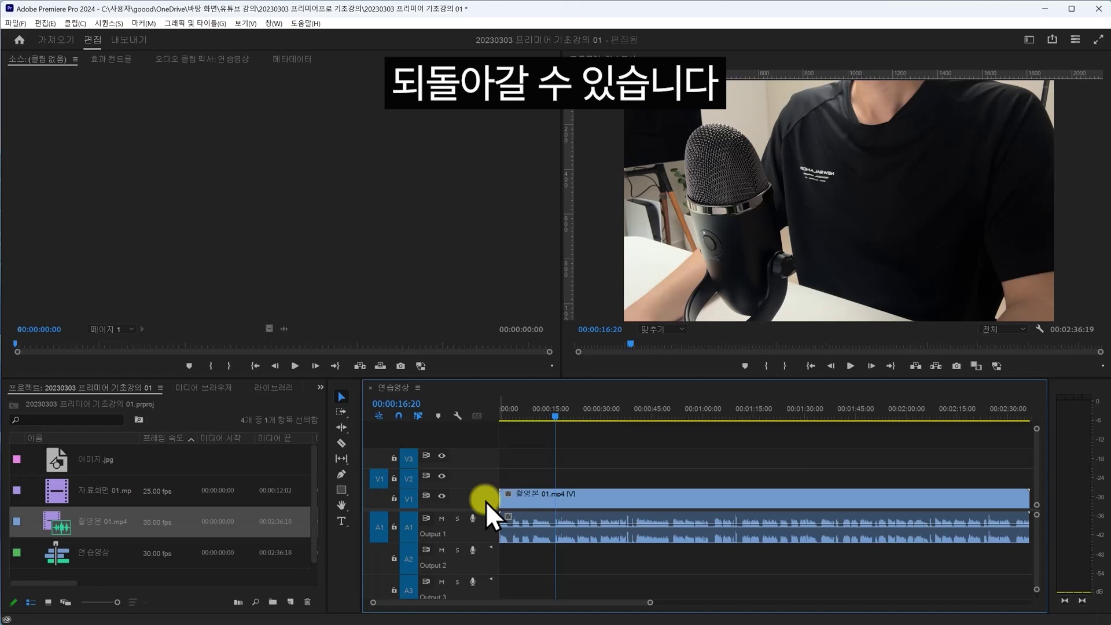
- Step through the footage, cutting and ripple-trimming unwanted parts until the sequence runs 00:01:05:04
click(554, 410)
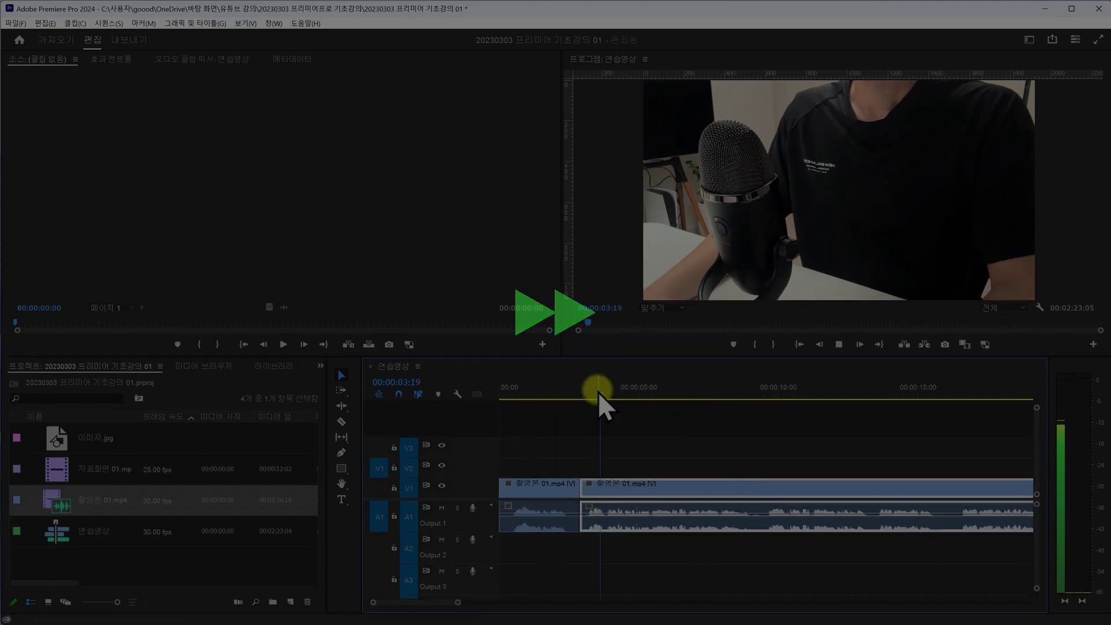
click(747, 391)
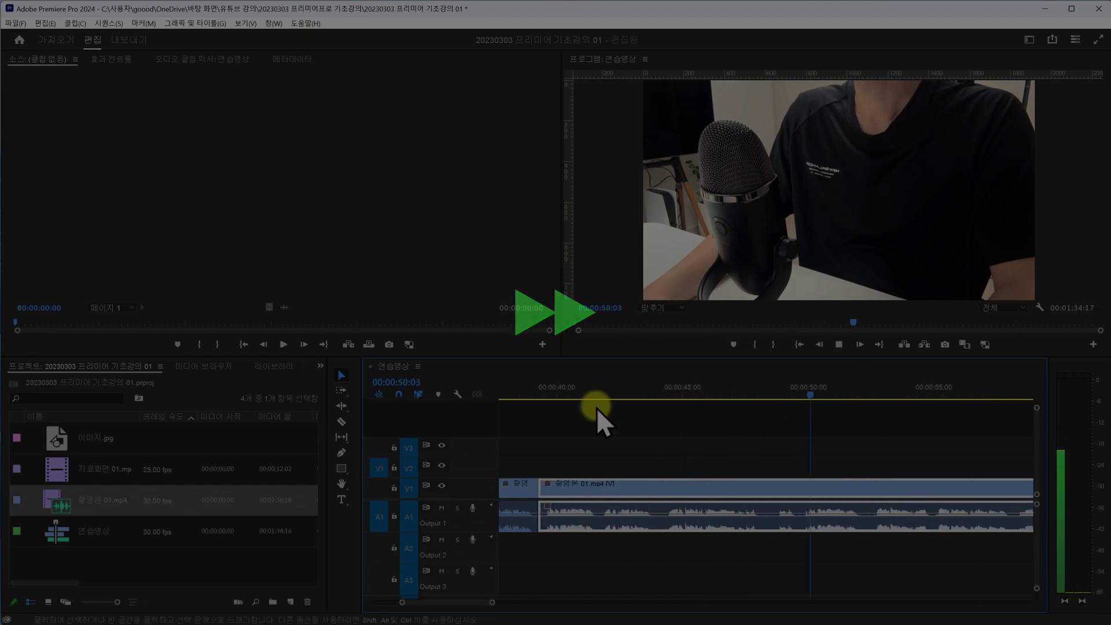
click(778, 392)
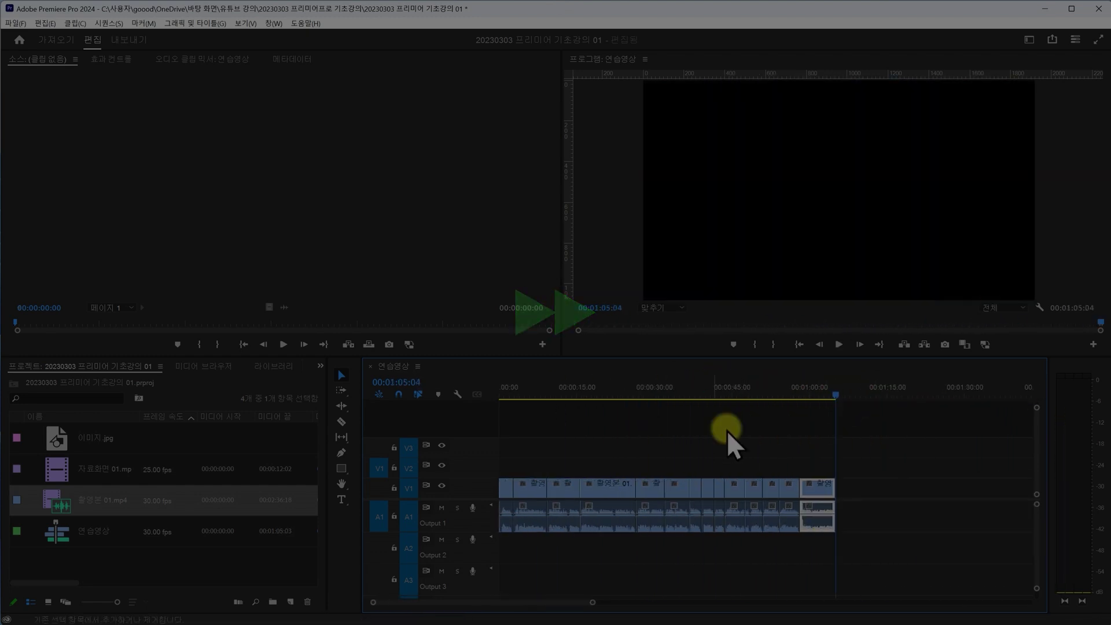
click(491, 394)
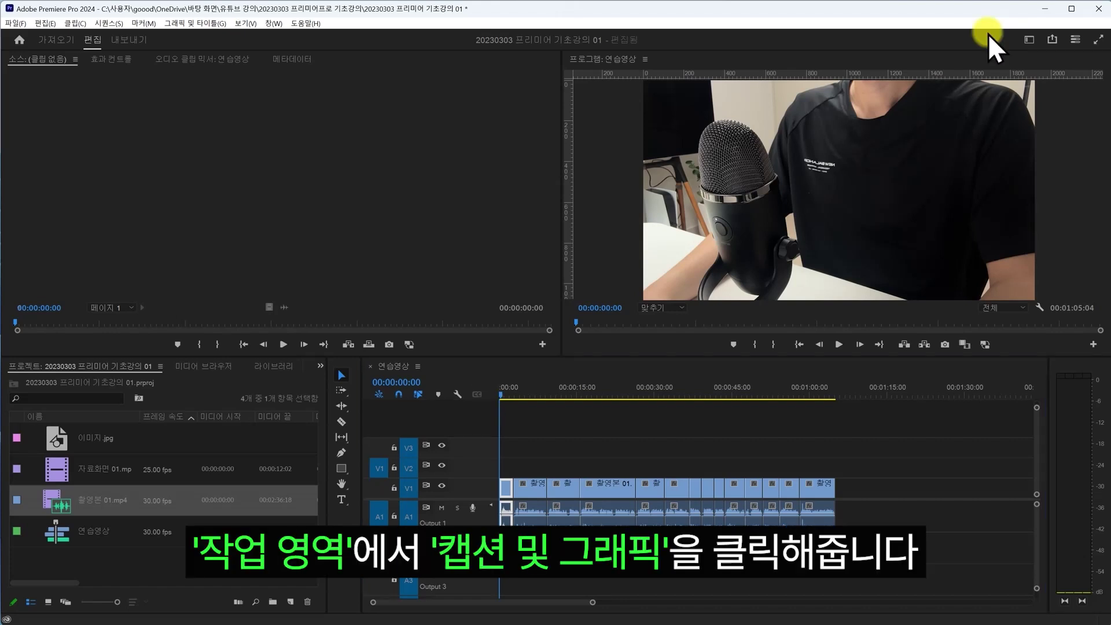
- Switch to the Captions and Graphics workspace and pick the Type tool
click(1029, 40)
click(973, 206)
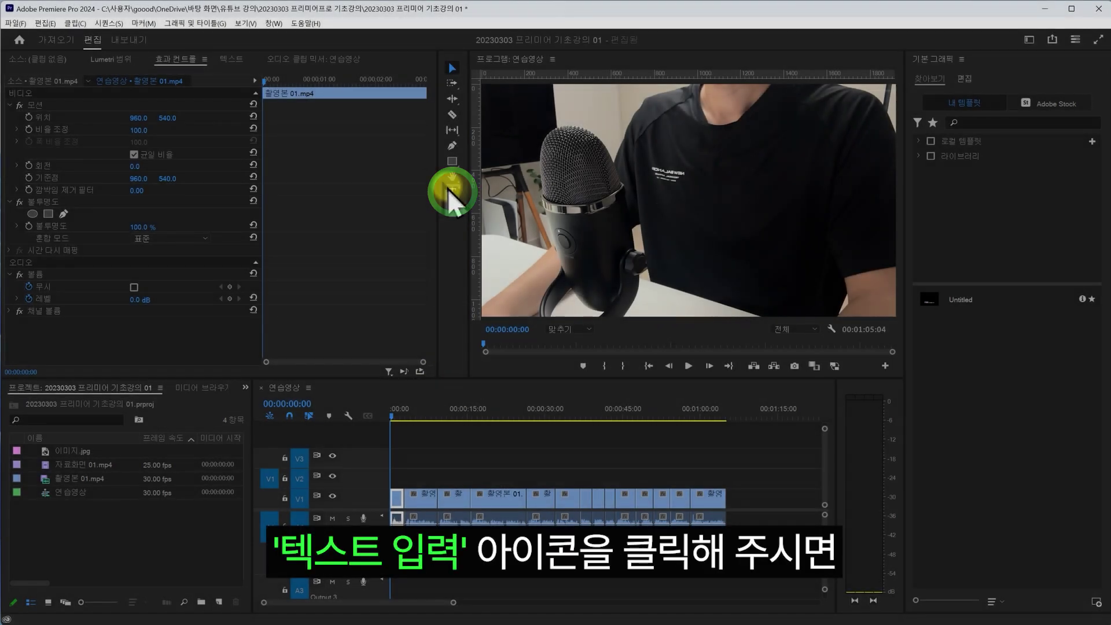
click(451, 192)
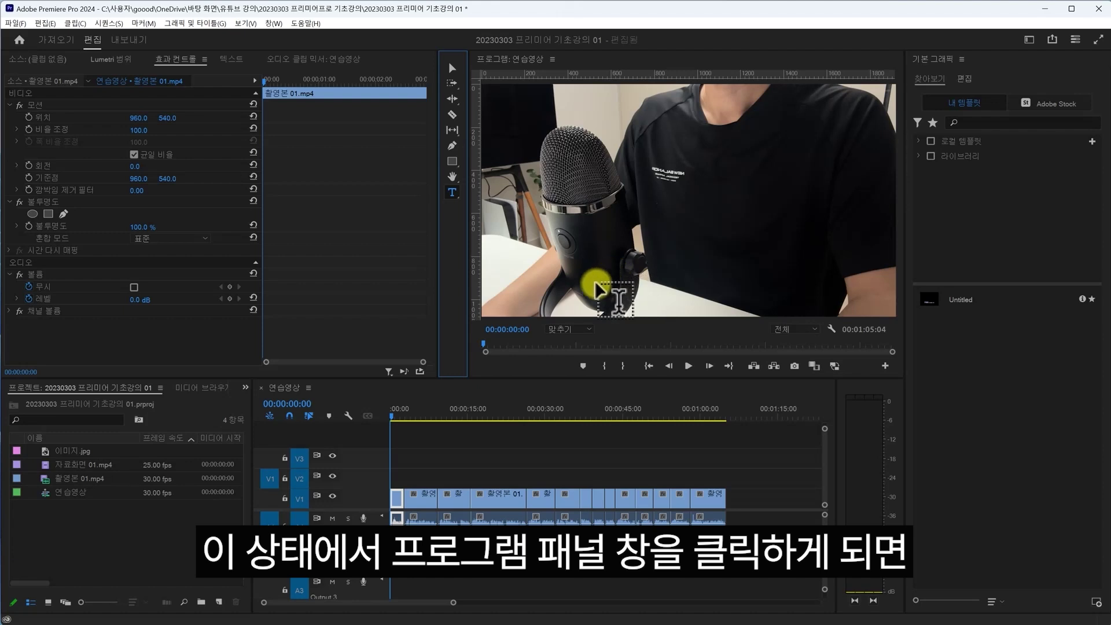
- Type the caption '안녕하세요 오늘도 편집중 입니다' over the video in the Program monitor
click(579, 275)
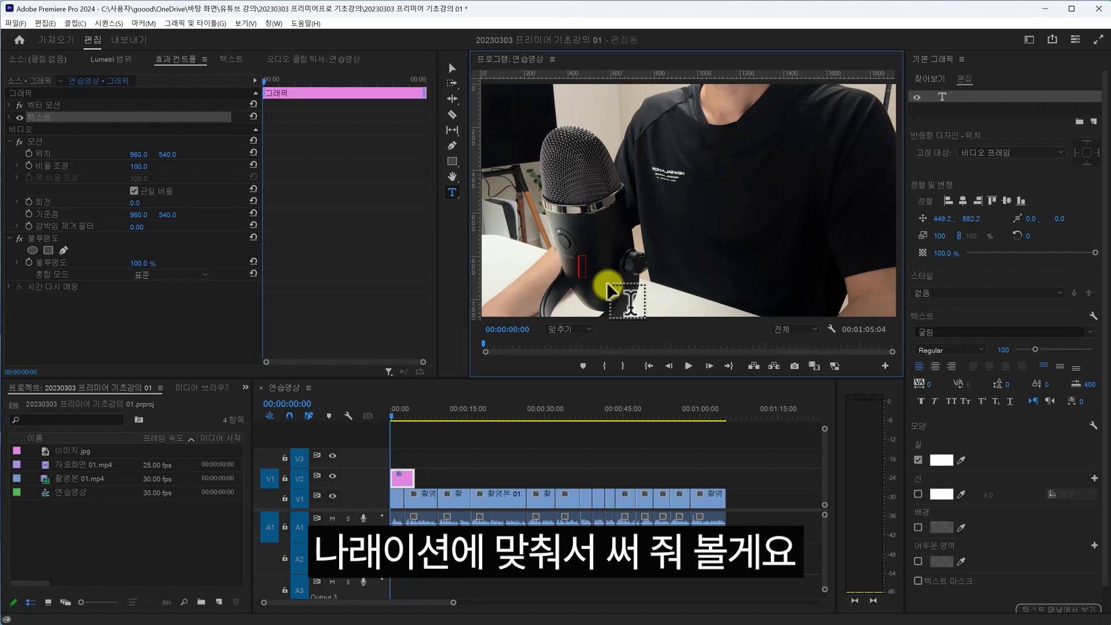
text(안녕하세요 오늘도 편집중 입)
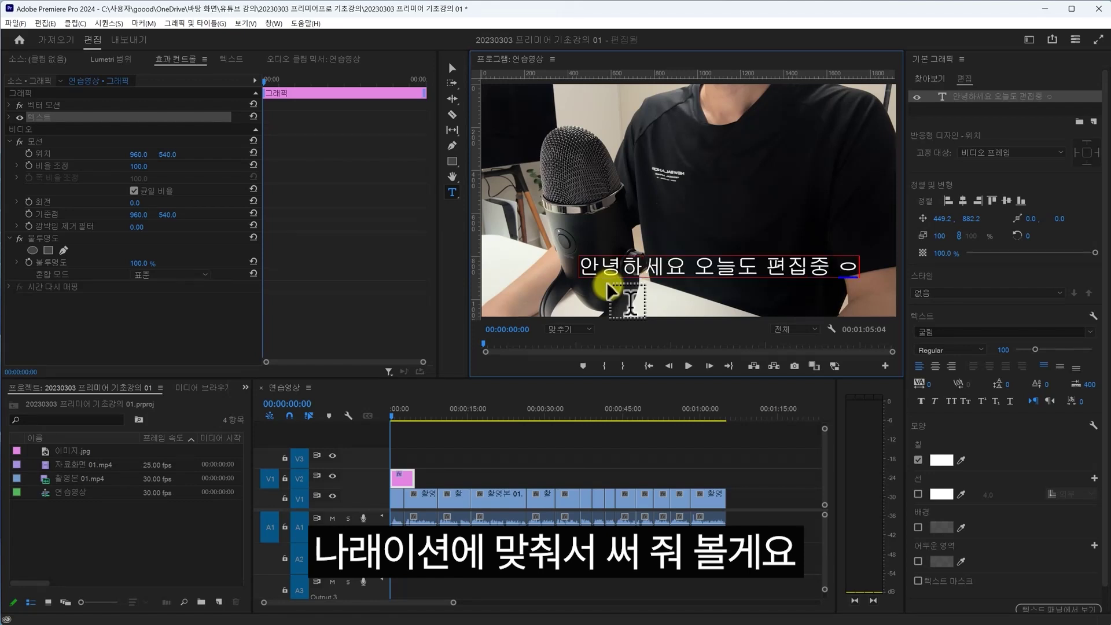
text(니다)
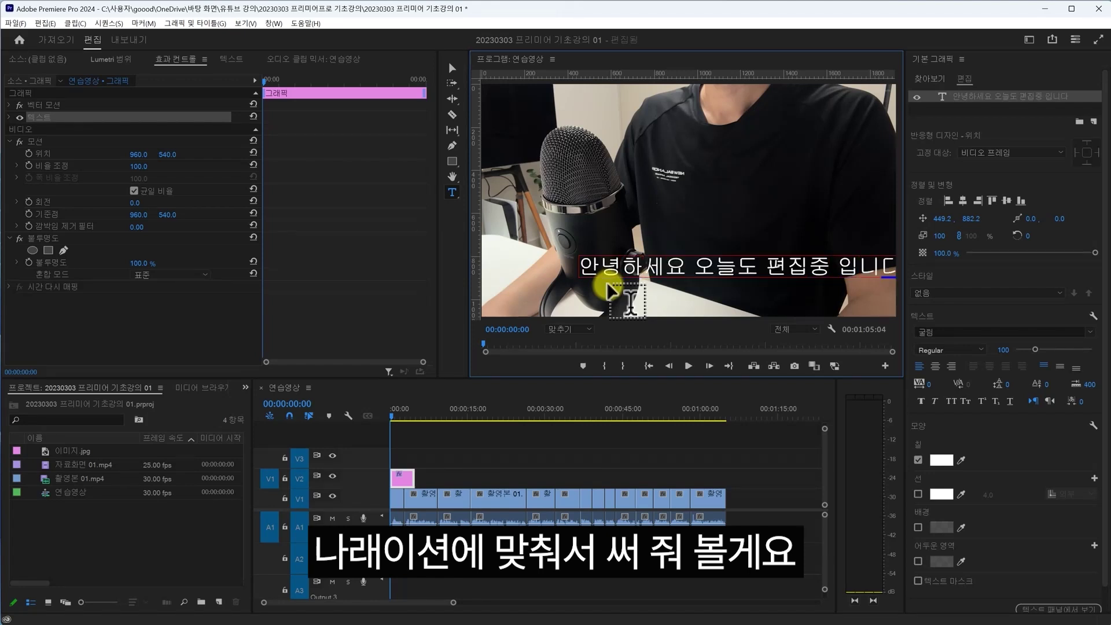
key(Escape)
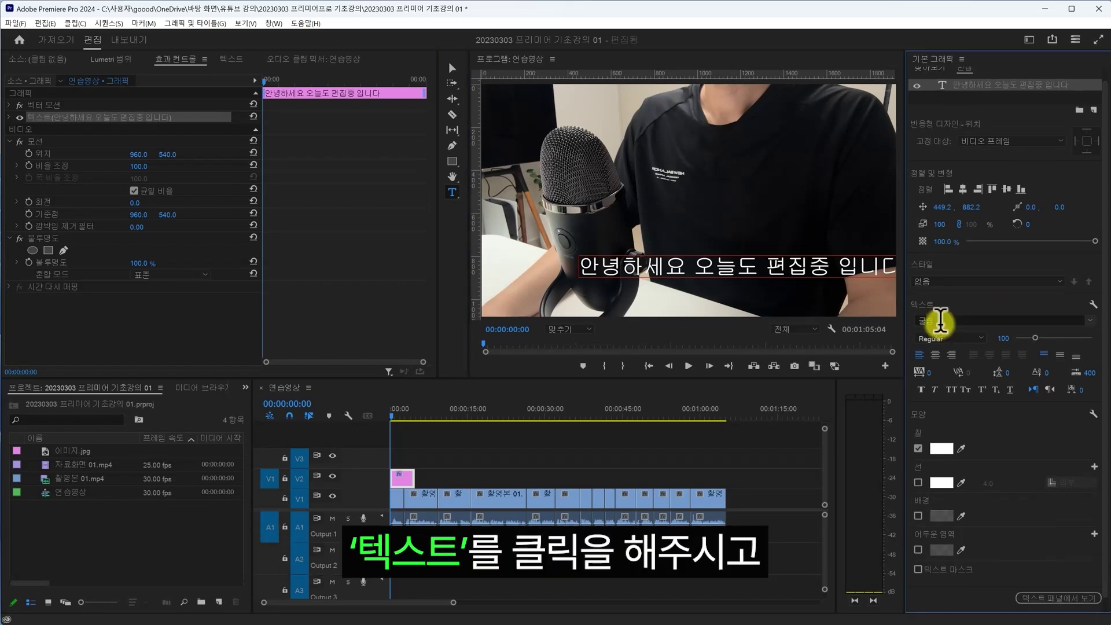
- Set the caption font to Pretendard Medium at size 75
click(961, 320)
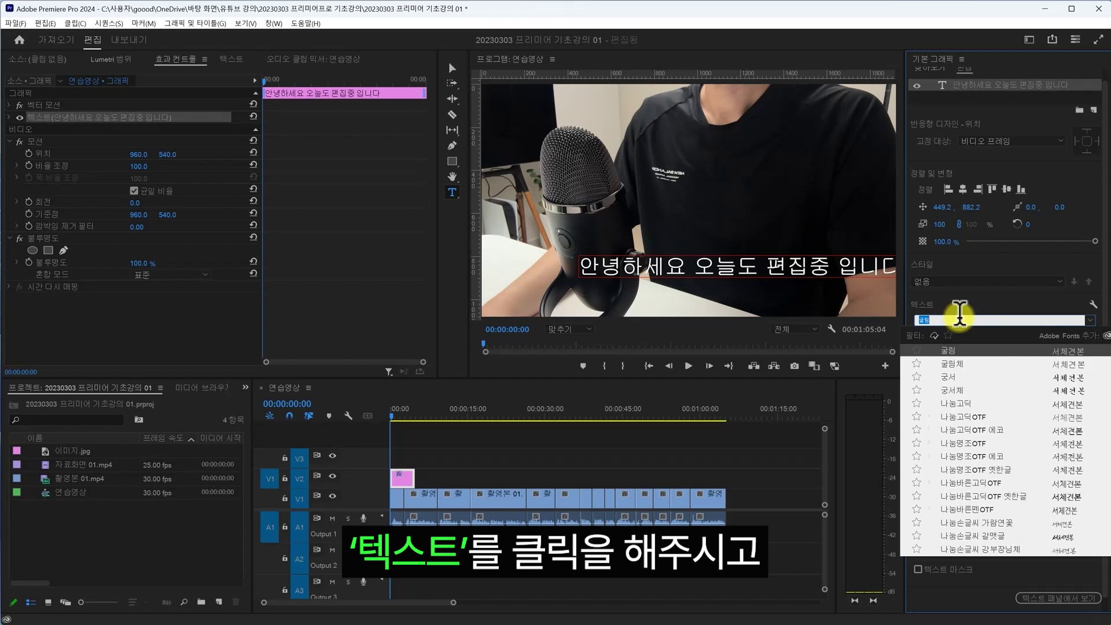
text(pre)
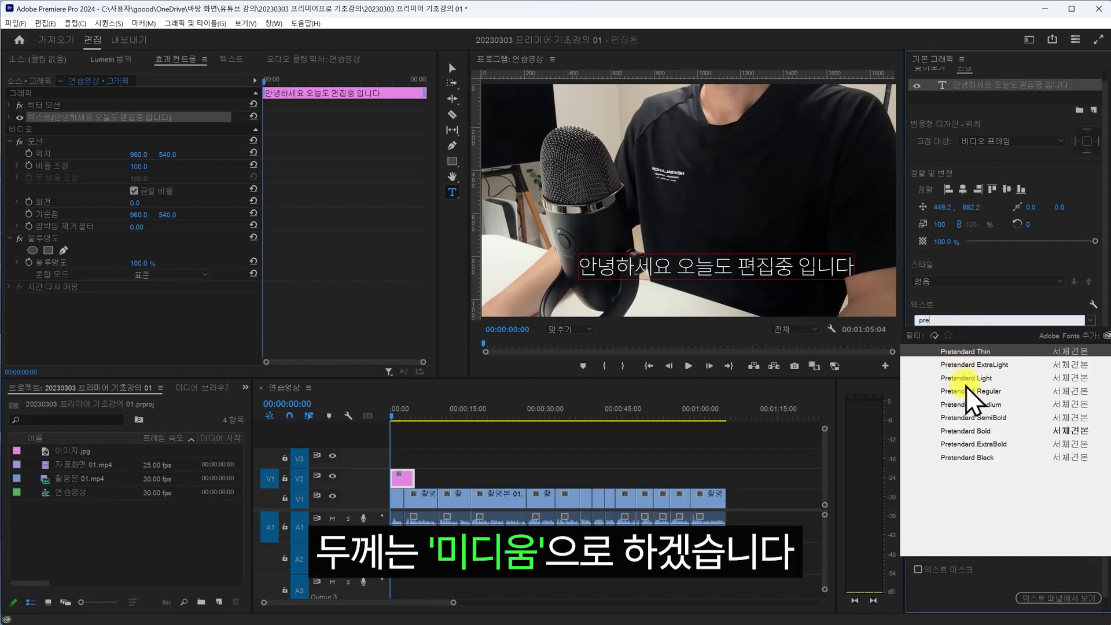
click(982, 404)
click(1001, 337)
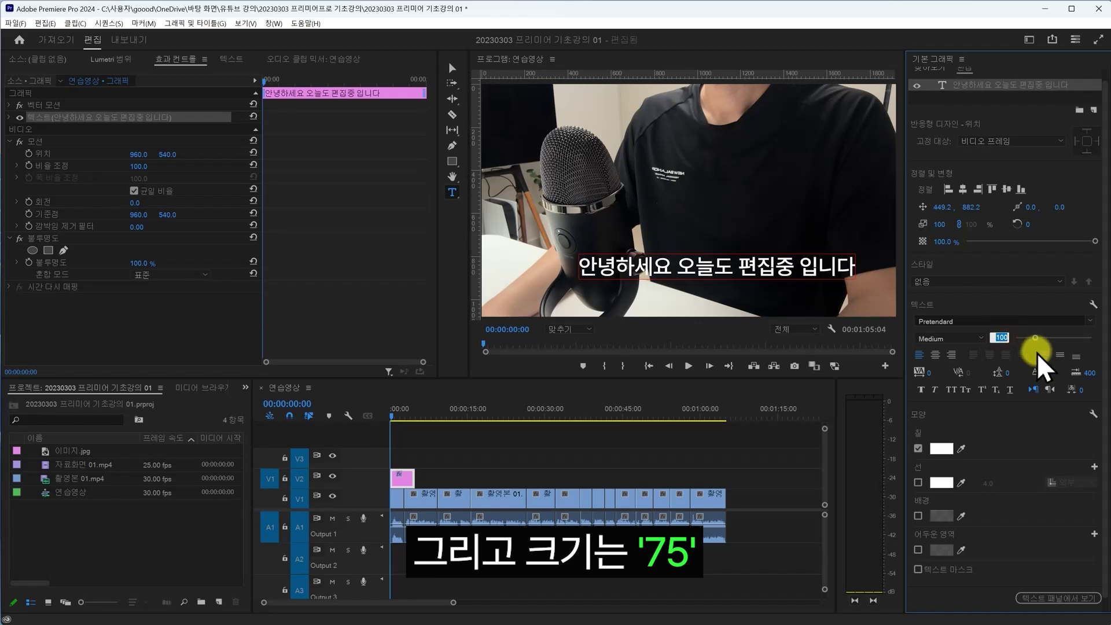
text(75)
key(Return)
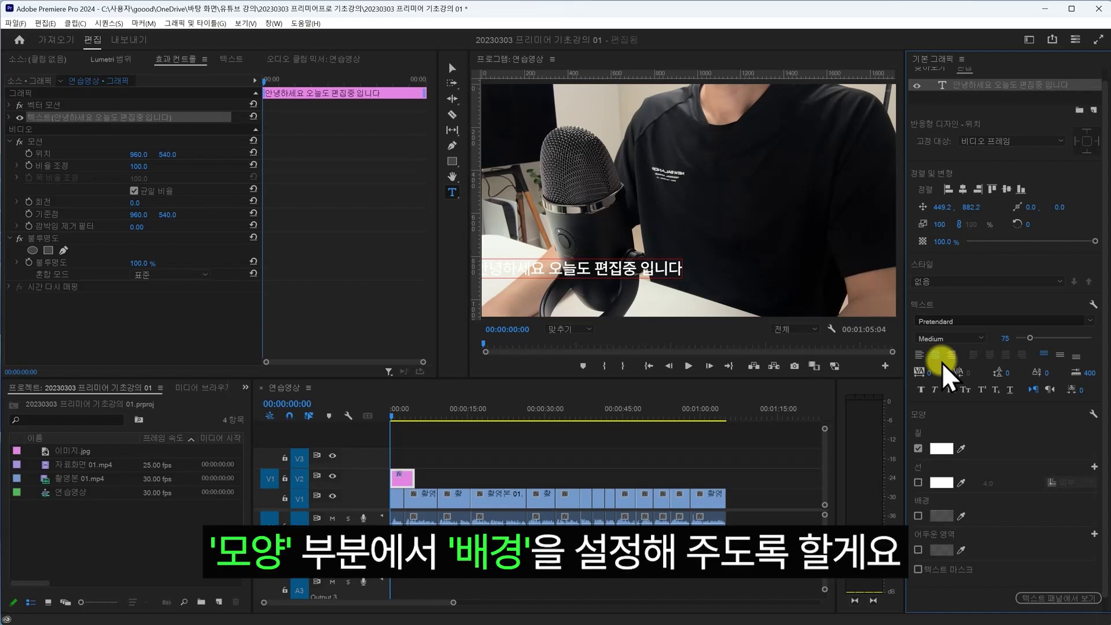
- Enable the caption Background in black (000000), with opacity 100% and size 20
click(918, 517)
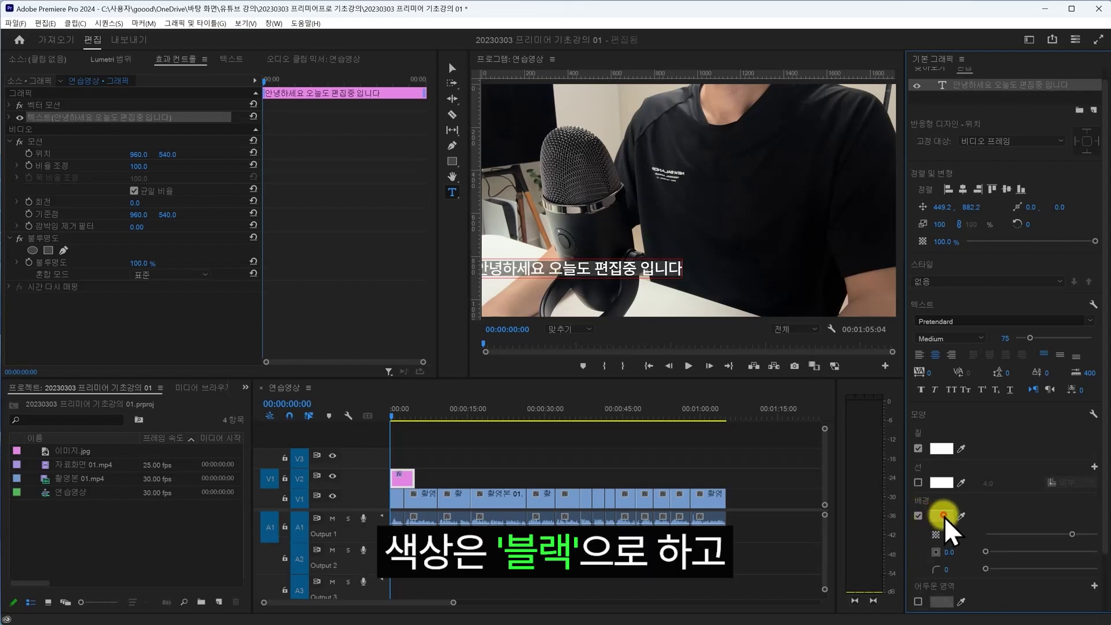
click(943, 516)
drag(496, 293, 397, 241)
click(609, 253)
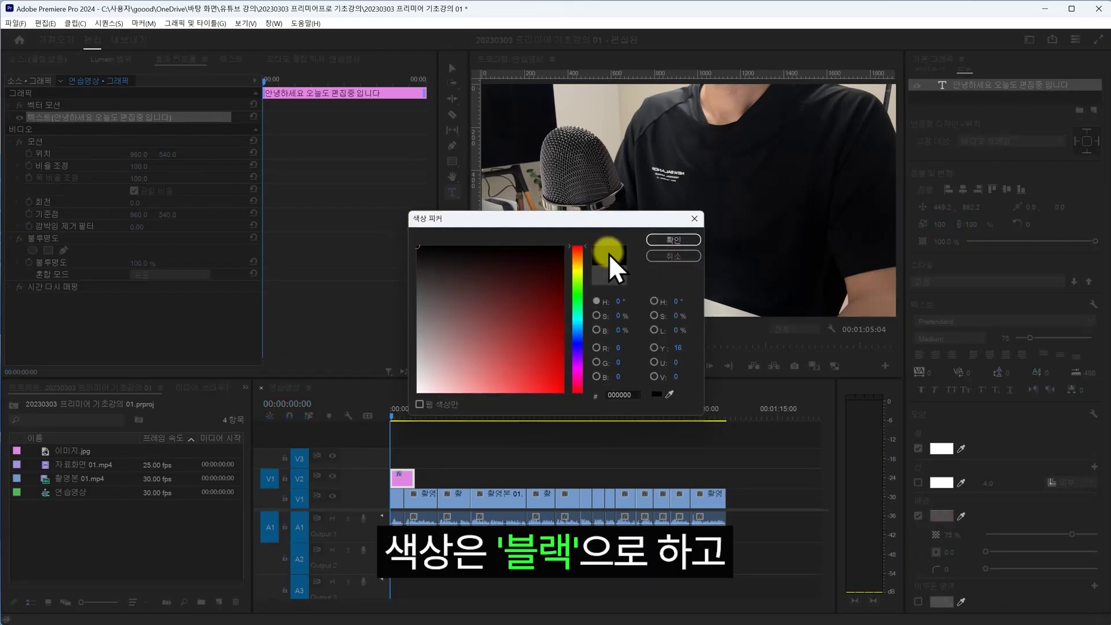
click(665, 242)
click(948, 535)
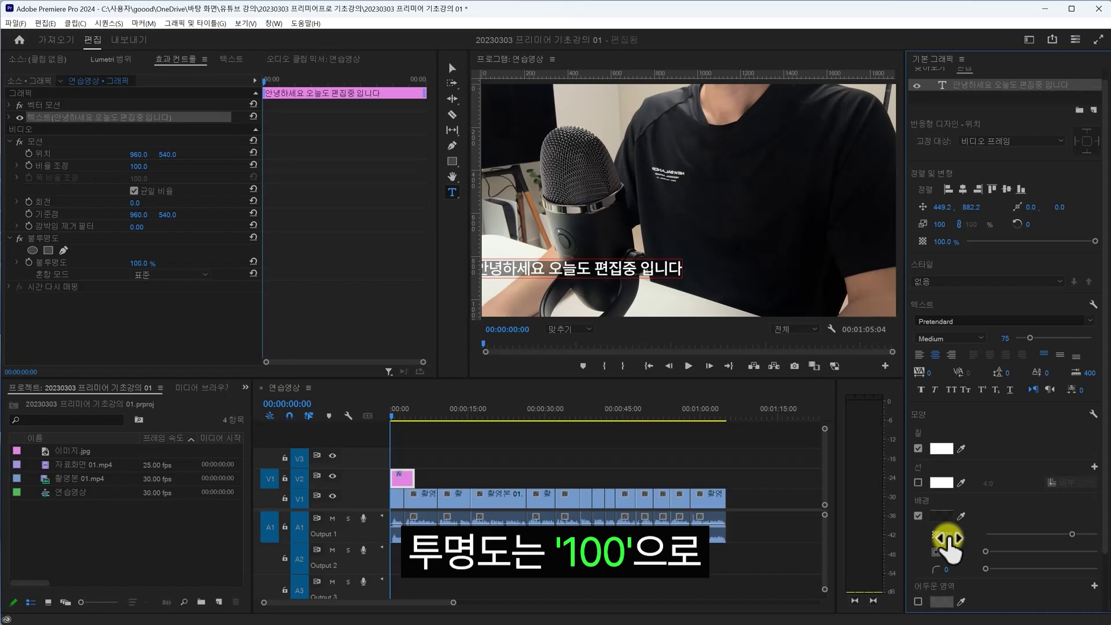
click(963, 530)
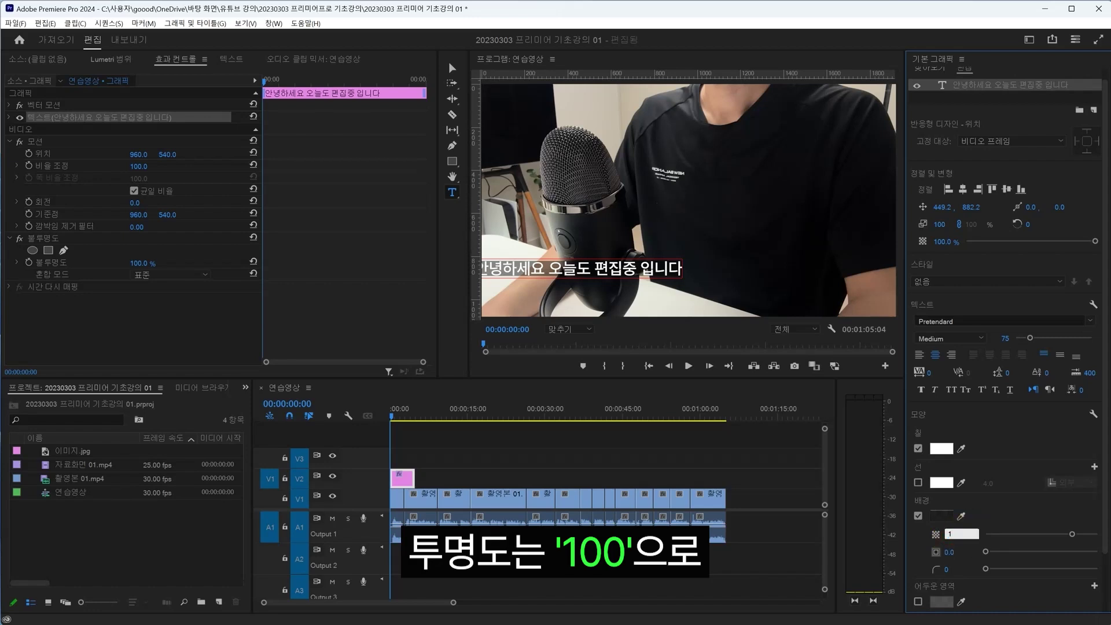
text(100)
key(Return)
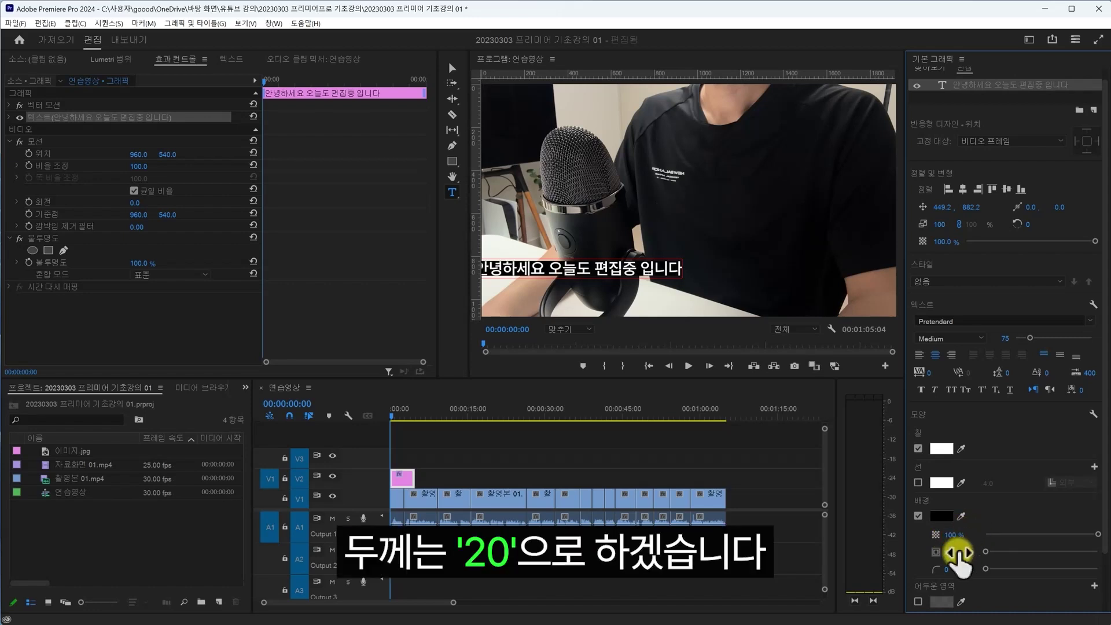
click(950, 552)
text(20)
key(Return)
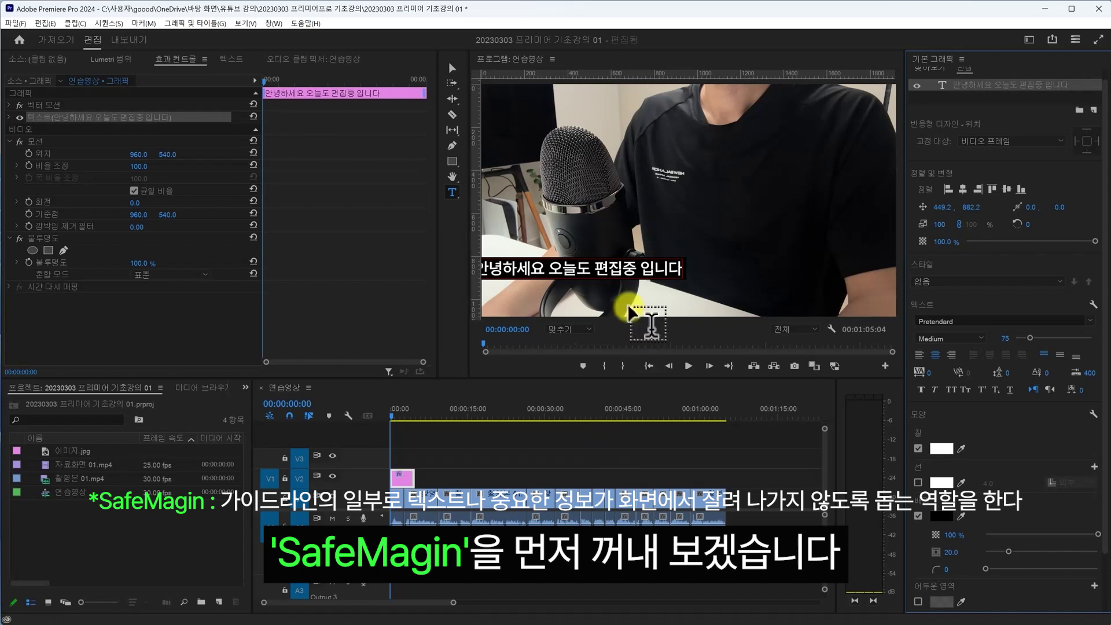
- Add the Safe Margins button to the Program monitor and turn on the safe-margin guides
click(886, 366)
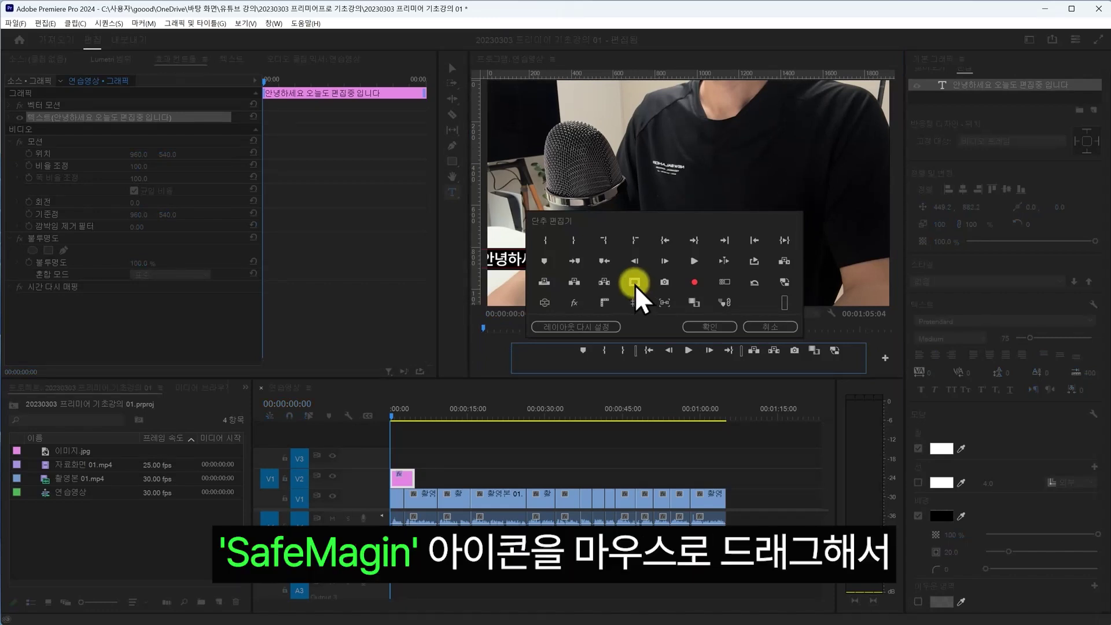
drag(634, 285, 854, 357)
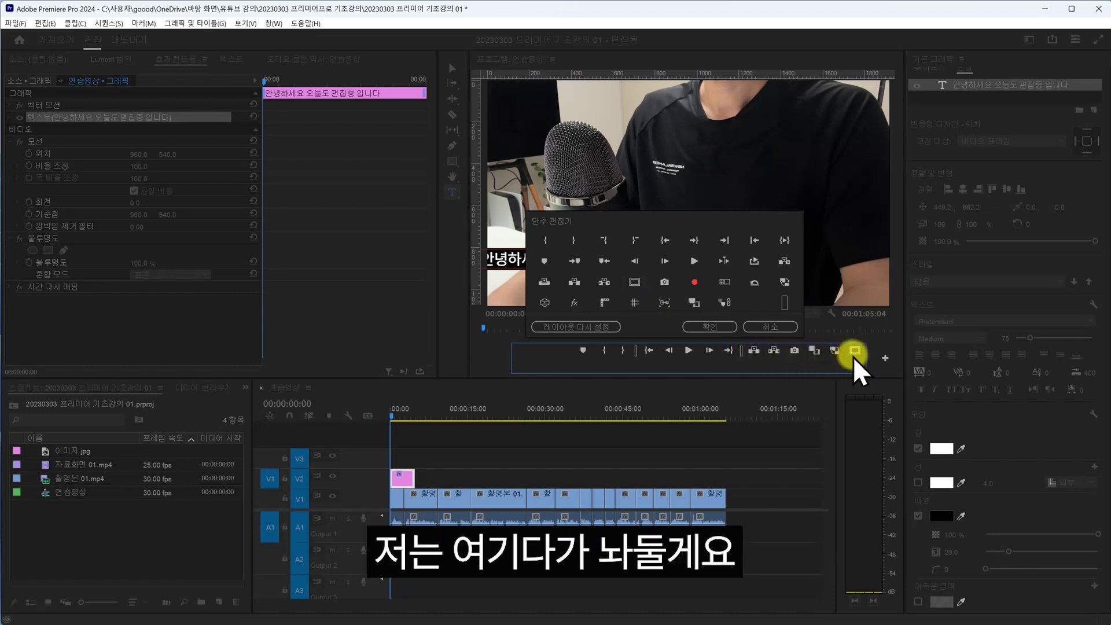
click(709, 327)
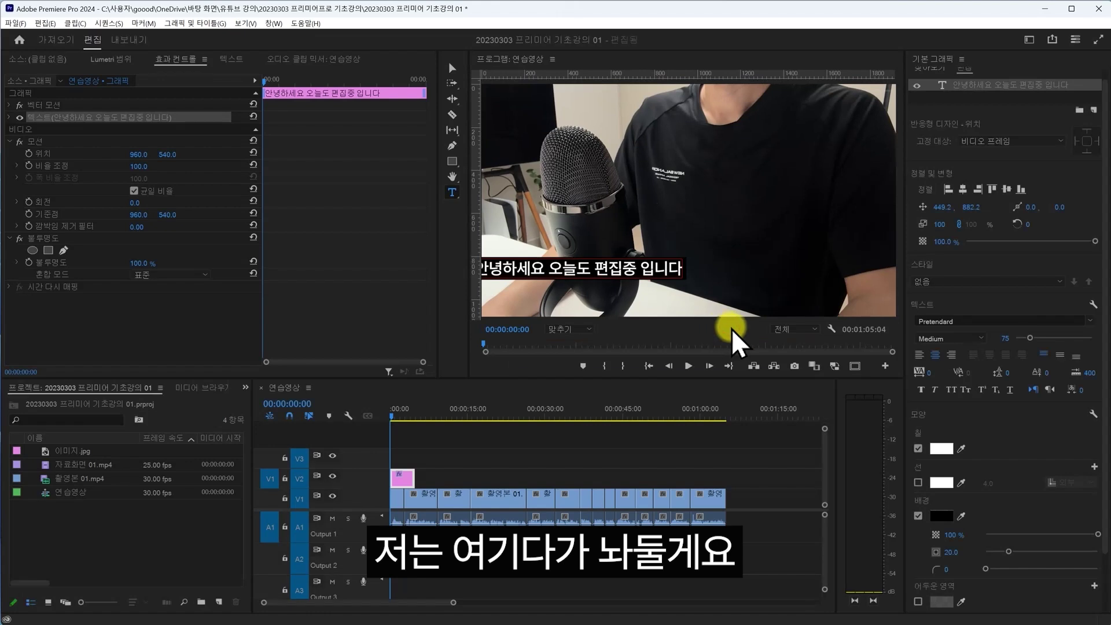
click(859, 366)
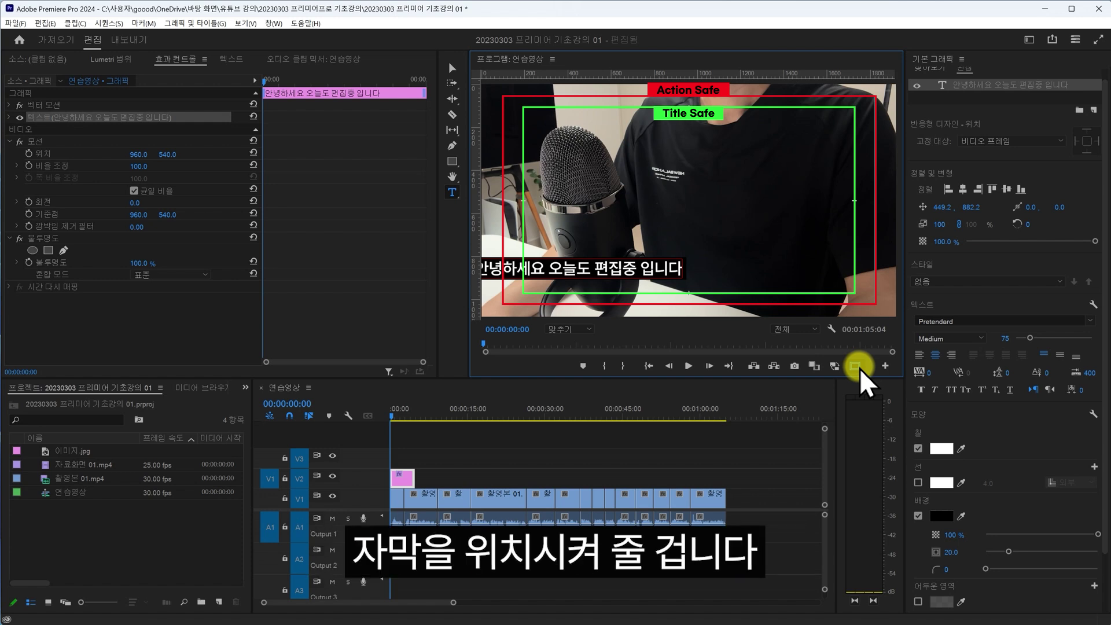
click(454, 232)
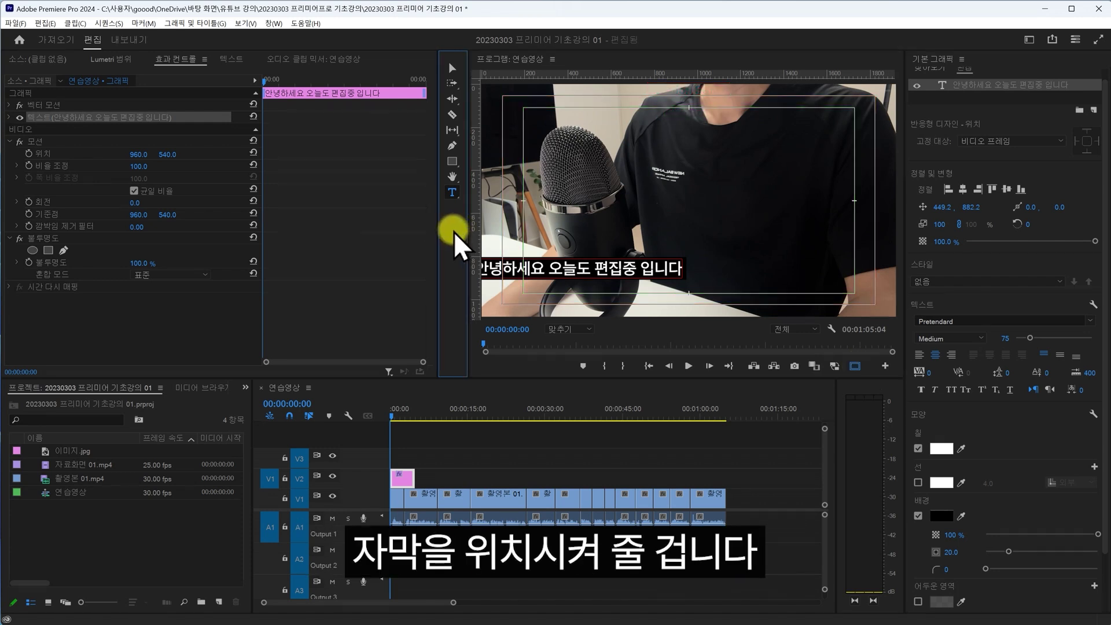
click(450, 68)
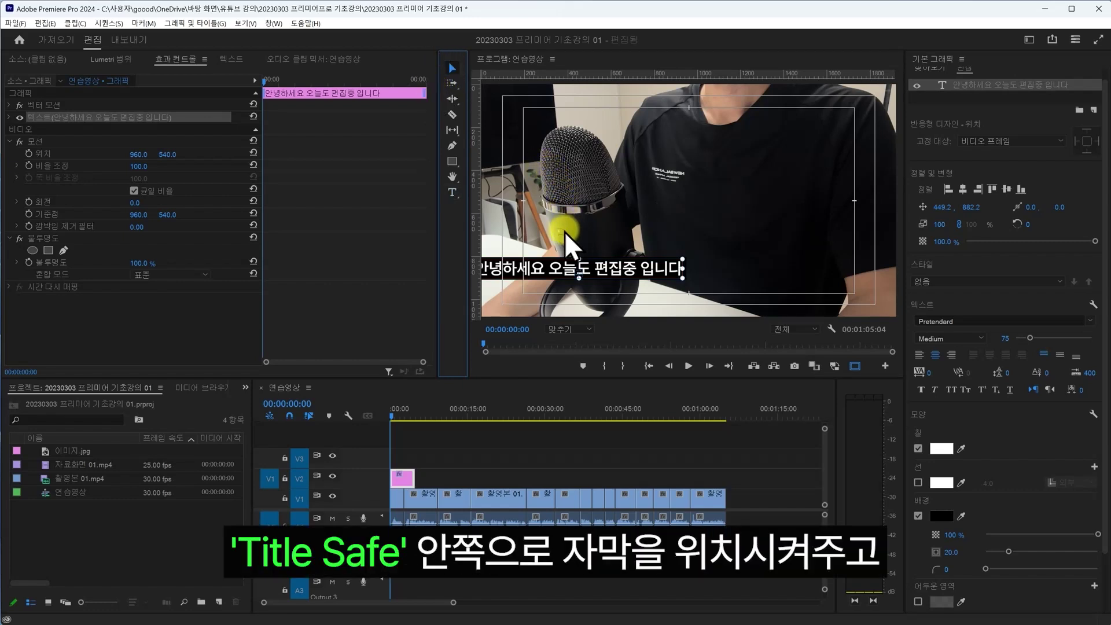
- Centre the caption near the bottom inside title-safe, extend its clip to the video's end, and lock V1
click(573, 270)
drag(616, 267, 732, 283)
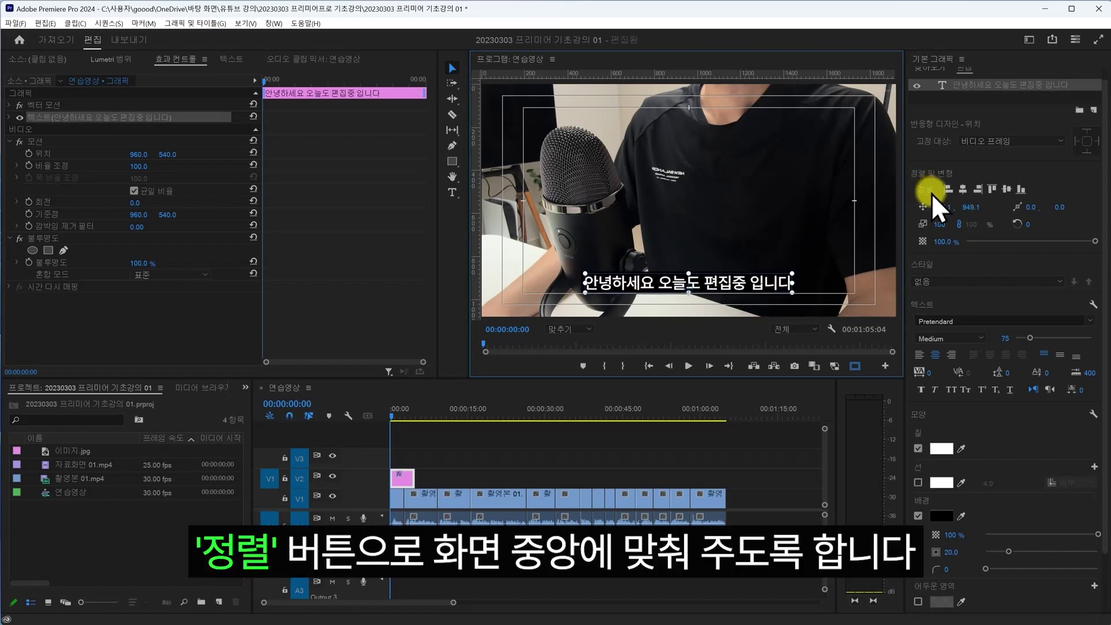
click(964, 189)
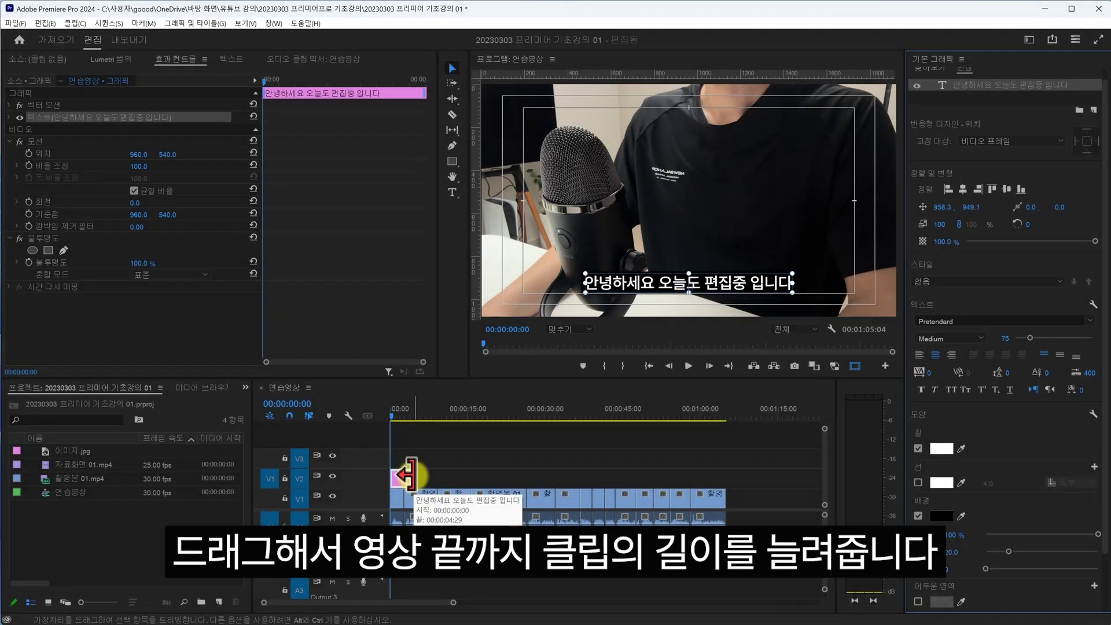
drag(405, 476, 720, 476)
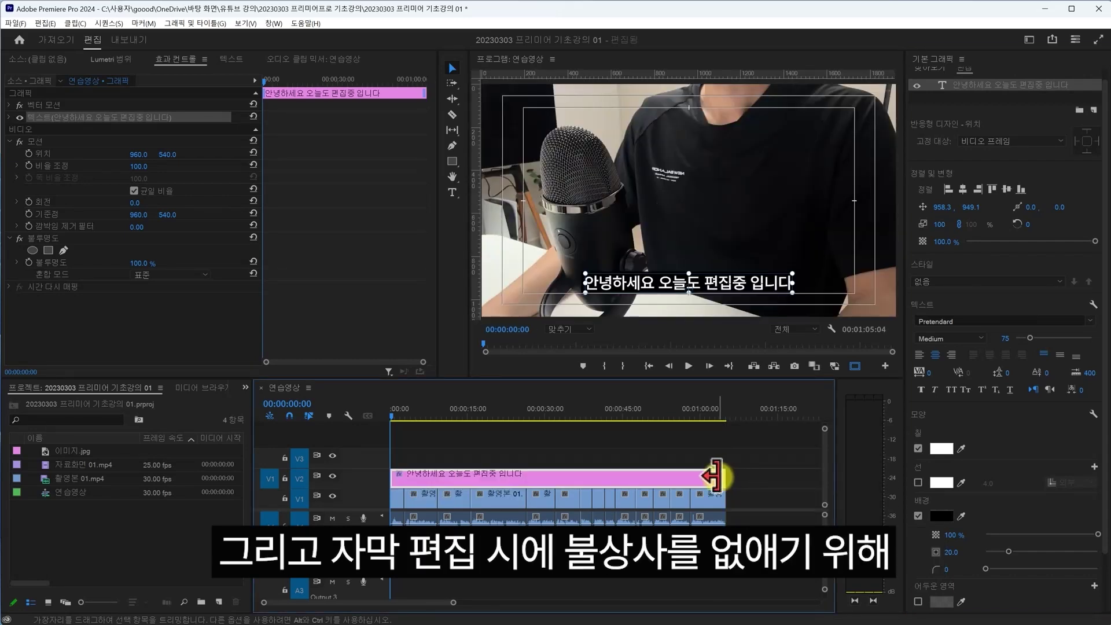
click(285, 499)
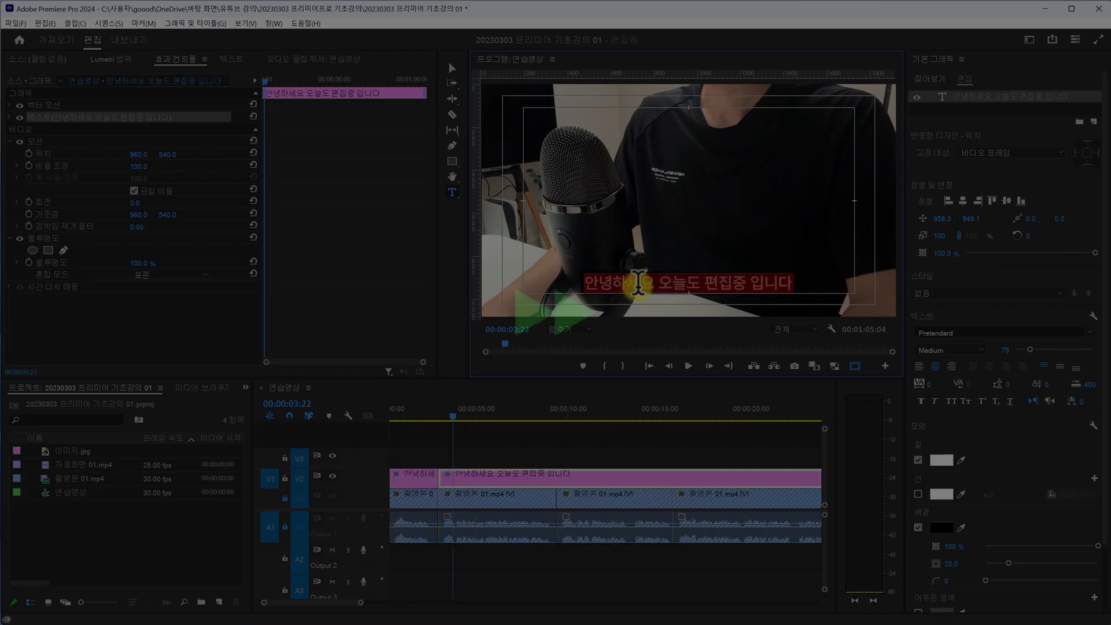
- Retype the subtitle pieces as '선택에 고민이 많으실꺼예요', '초보자 입장에서' and '인터페이스가 얼마나'
text(선택에 고민이 많으실꺼예요)
click(637, 280)
text(초보자 입장에서)
click(652, 280)
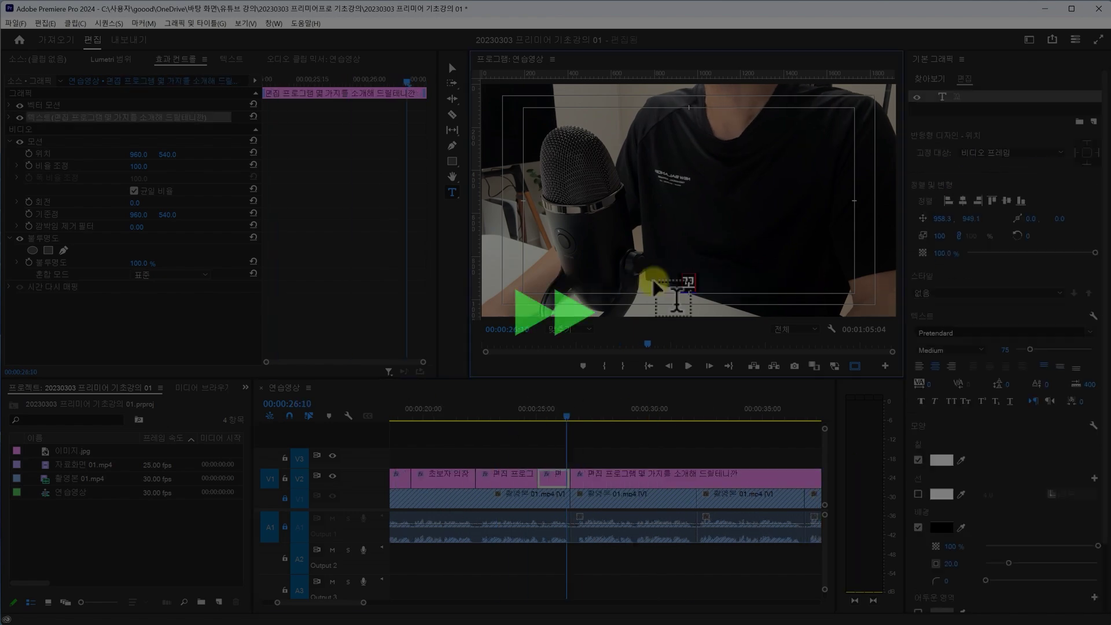
click(678, 278)
text(인터페이스가 얼마나)
- Split the caption again and retype the next pieces: '세버', '있으면 좋은 편리한 기', '프로그램 선택하실 ㄸ'
click(575, 420)
click(645, 280)
text(세버)
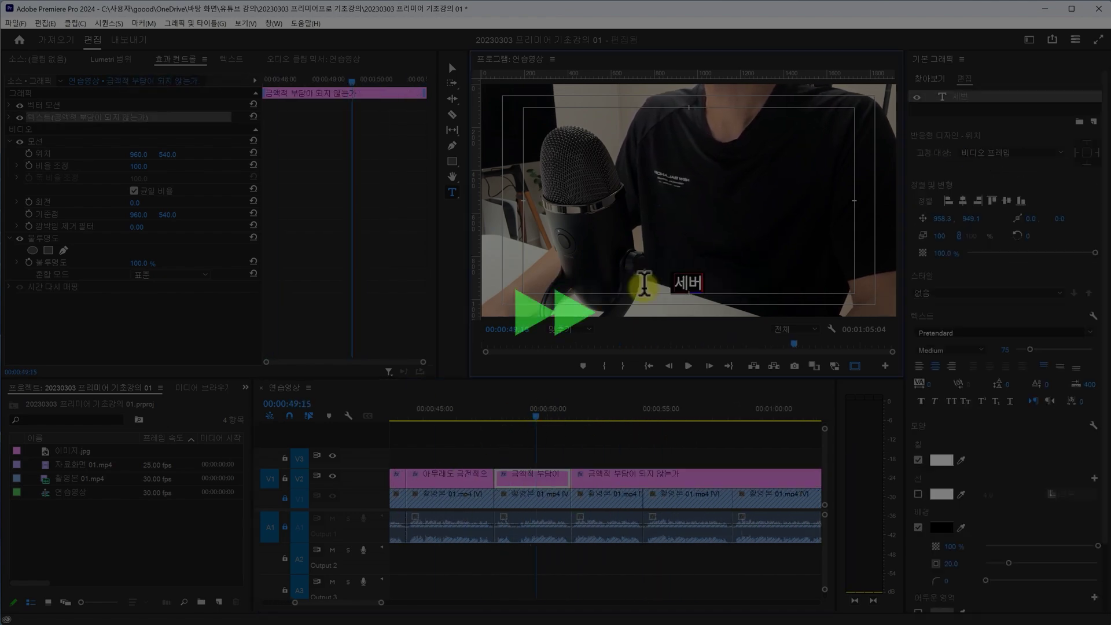
click(675, 280)
text(있으면 좋은 편리한 기)
click(690, 279)
text(프로그램 선택하실 ㄸ)
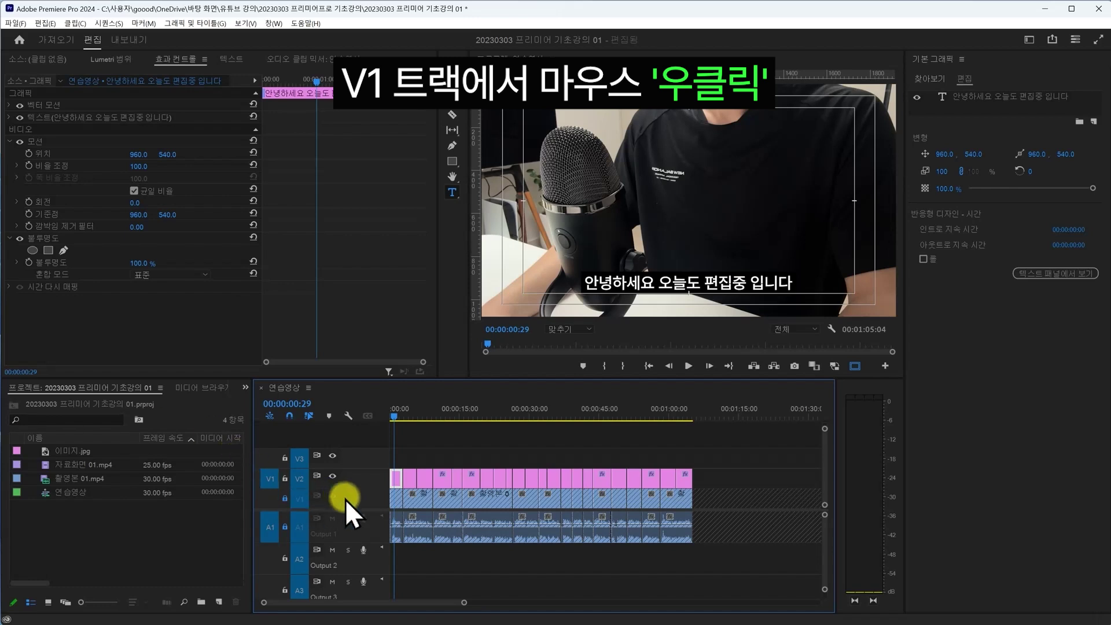
- Add one new video track from the V1 header menu and lock subtitle track V3
right_click(377, 501)
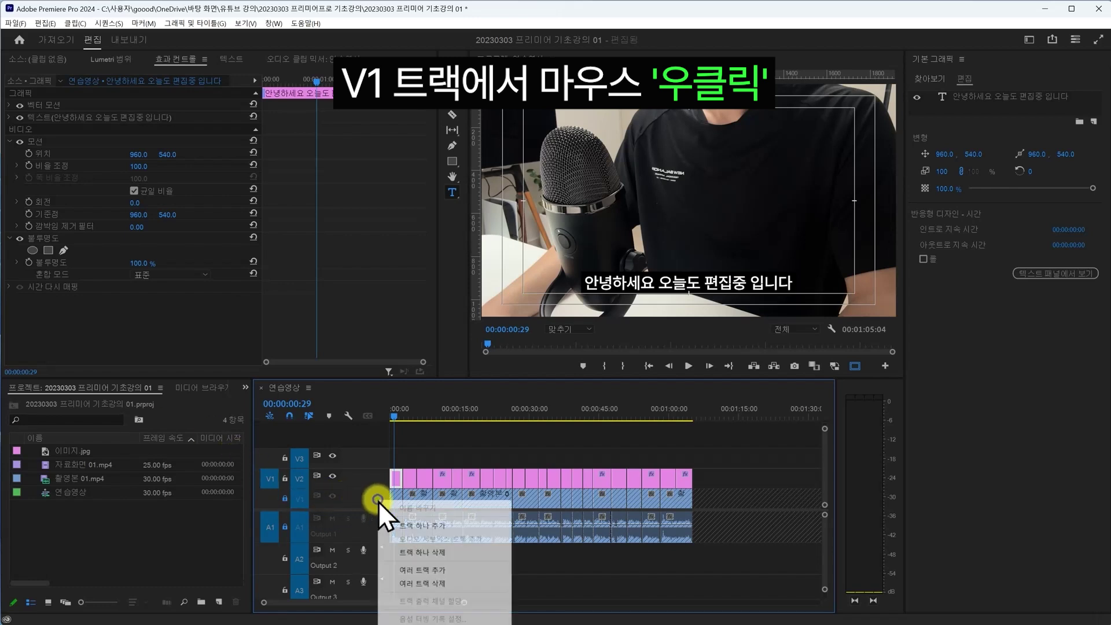
click(418, 531)
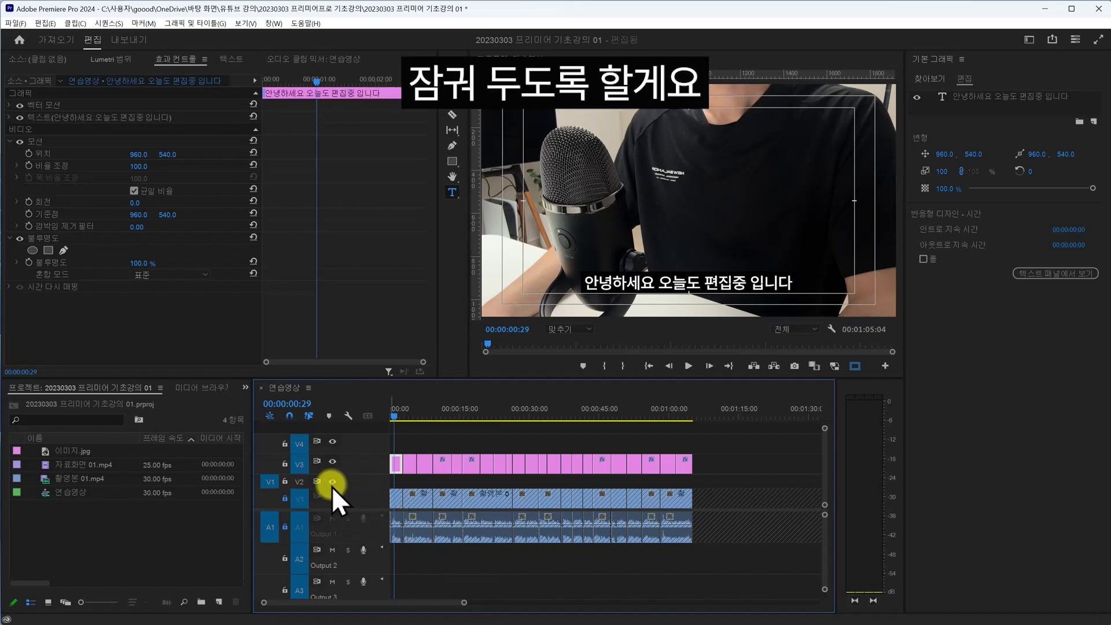
click(285, 464)
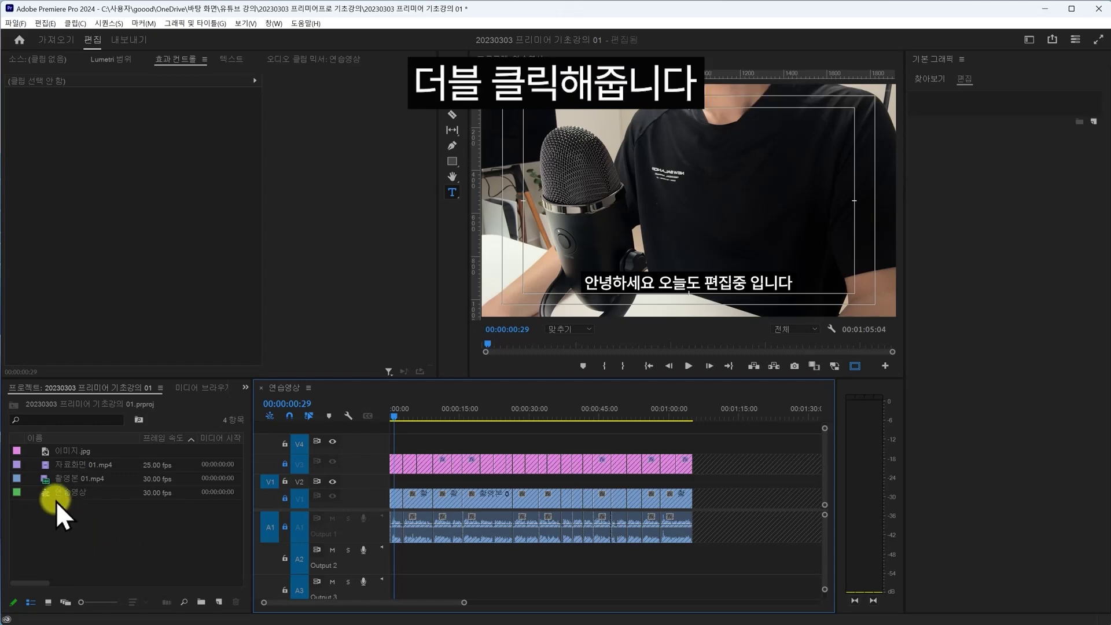
- Mark 자료화면 01.mp4 from 00:00:03:00, place it on V2, then add 이미지.jpg to V2 at the playhead
double_click(46, 463)
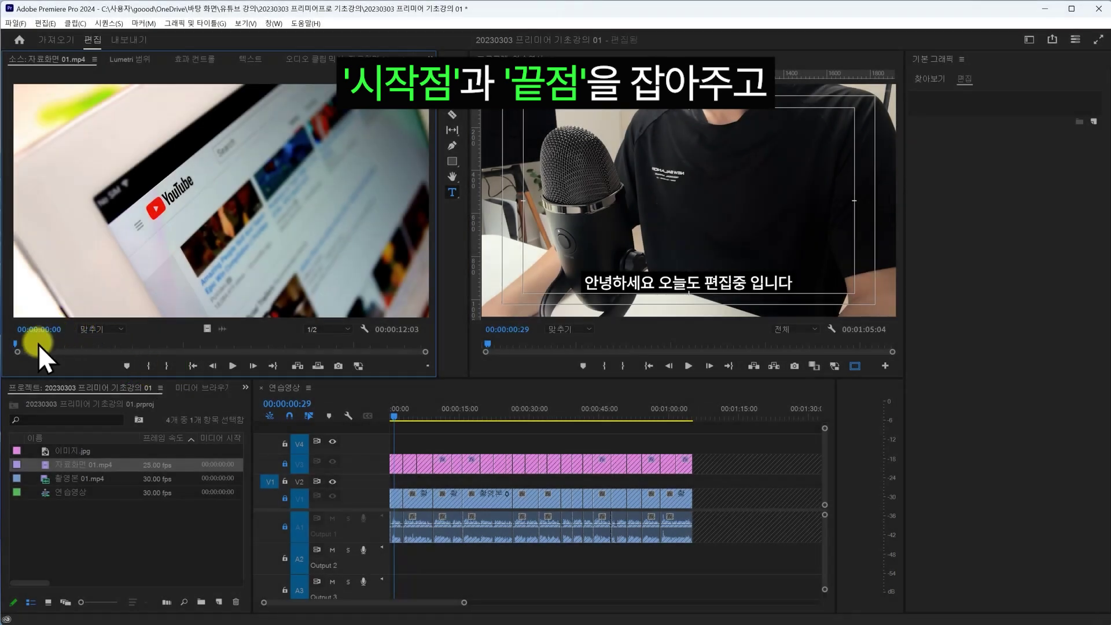
drag(38, 344, 206, 349)
click(150, 367)
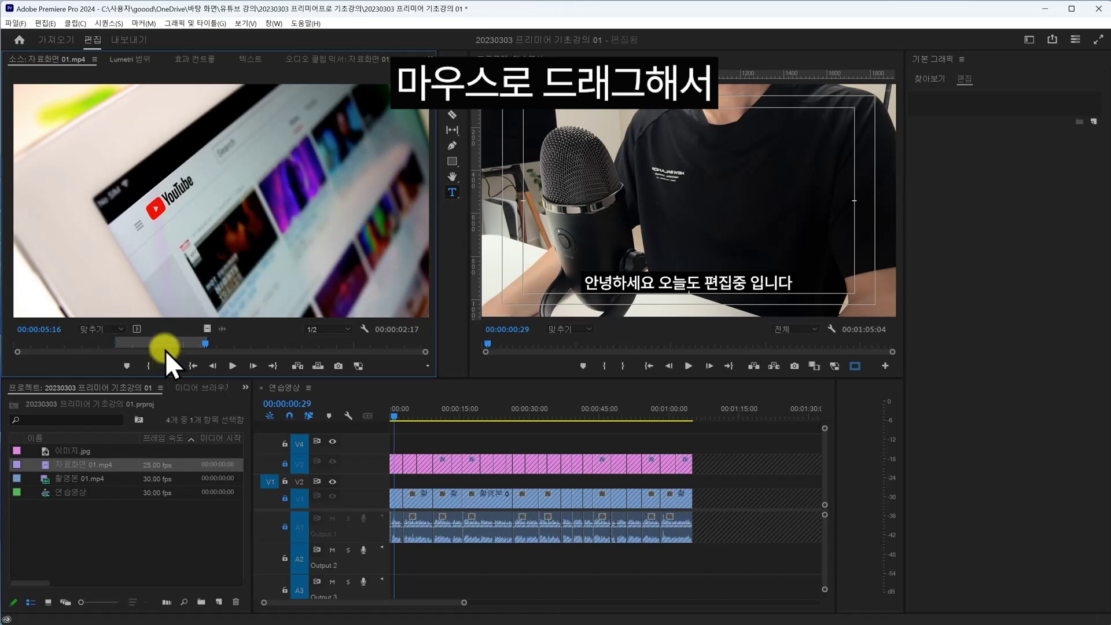
drag(191, 246, 398, 481)
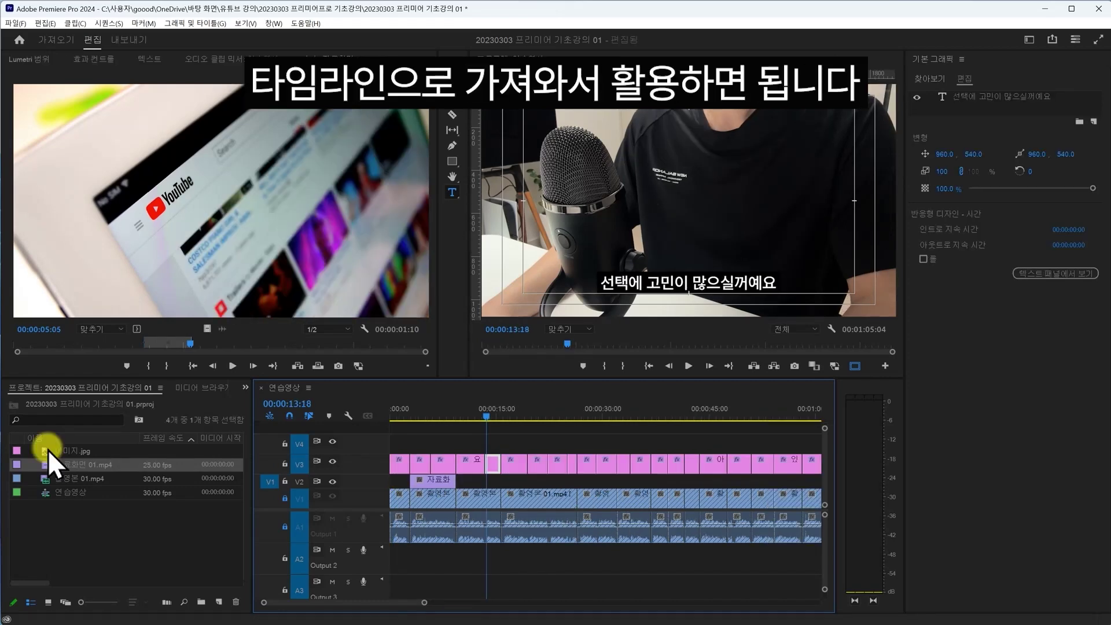
drag(47, 450, 488, 484)
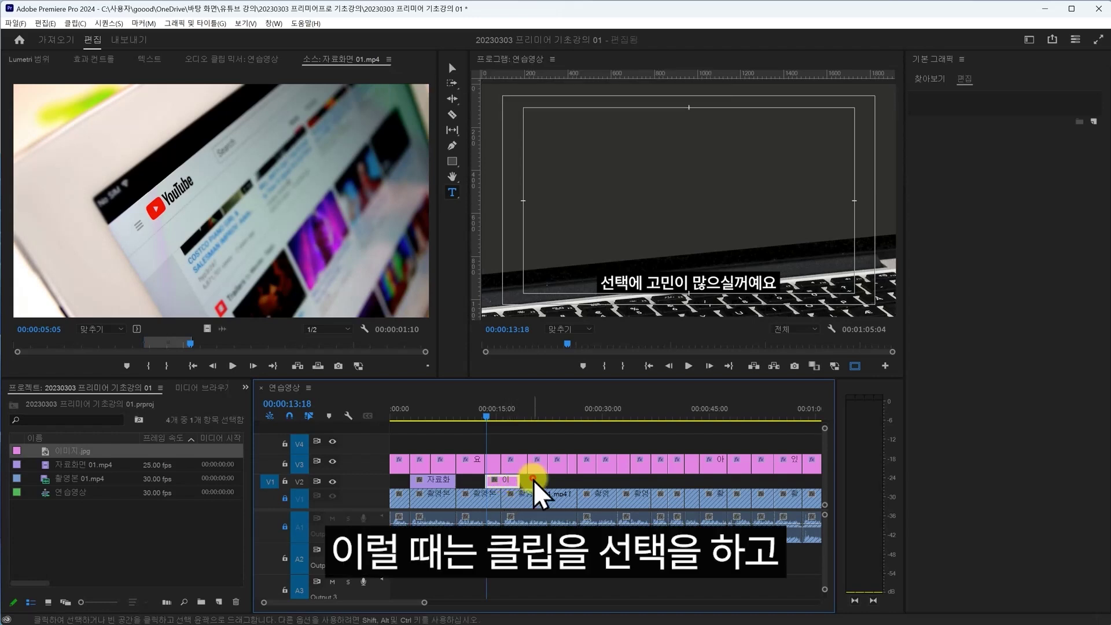
- Scale the 이미지.jpg clip on V2 to 37 in Effect Controls and preview the result
click(496, 483)
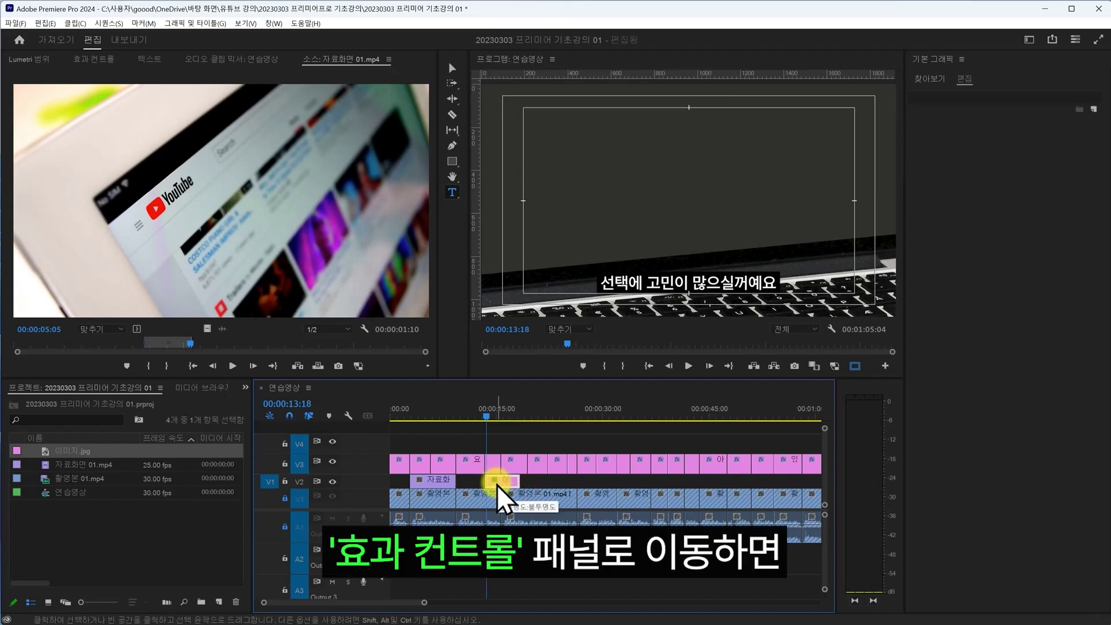
click(93, 60)
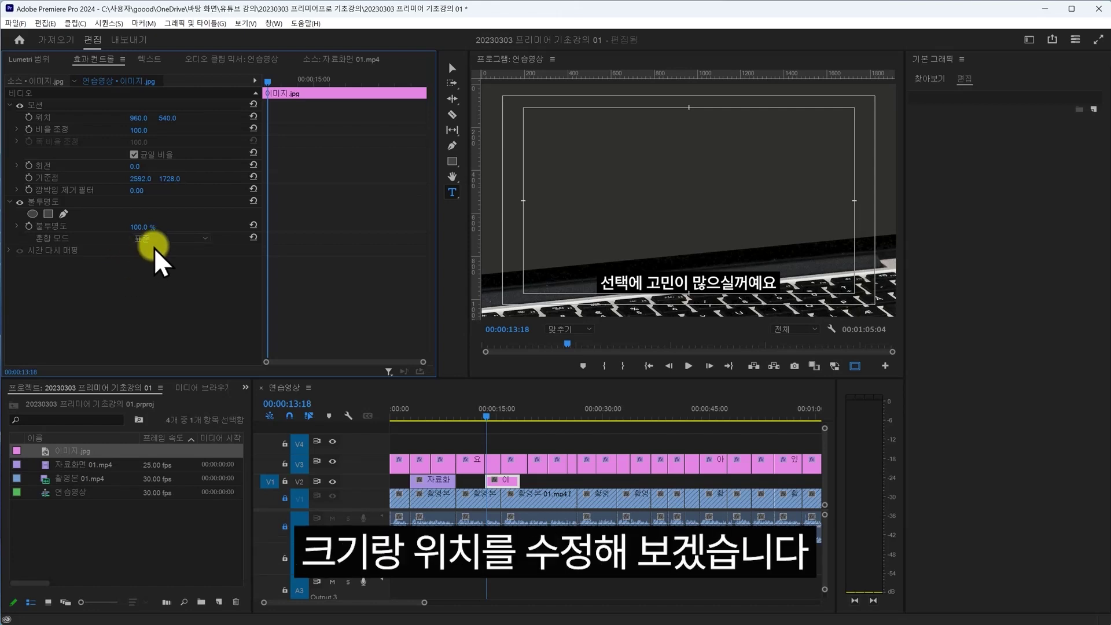
drag(132, 129, 128, 132)
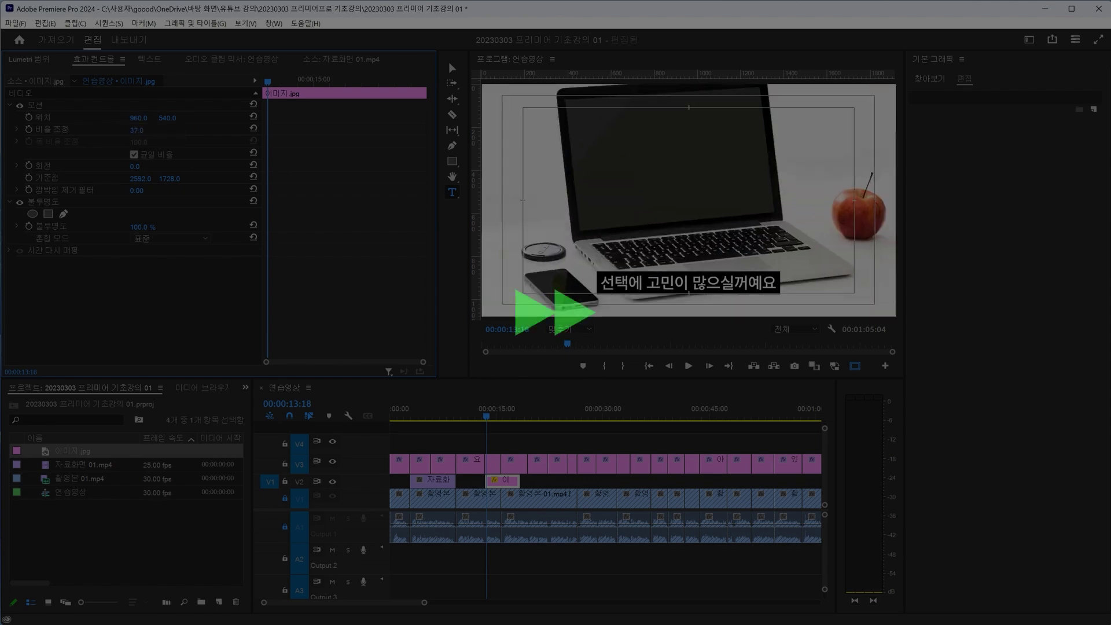
click(486, 417)
scroll(503, 458, up, 2)
click(504, 445)
key(space)
scroll(503, 428, down, 5)
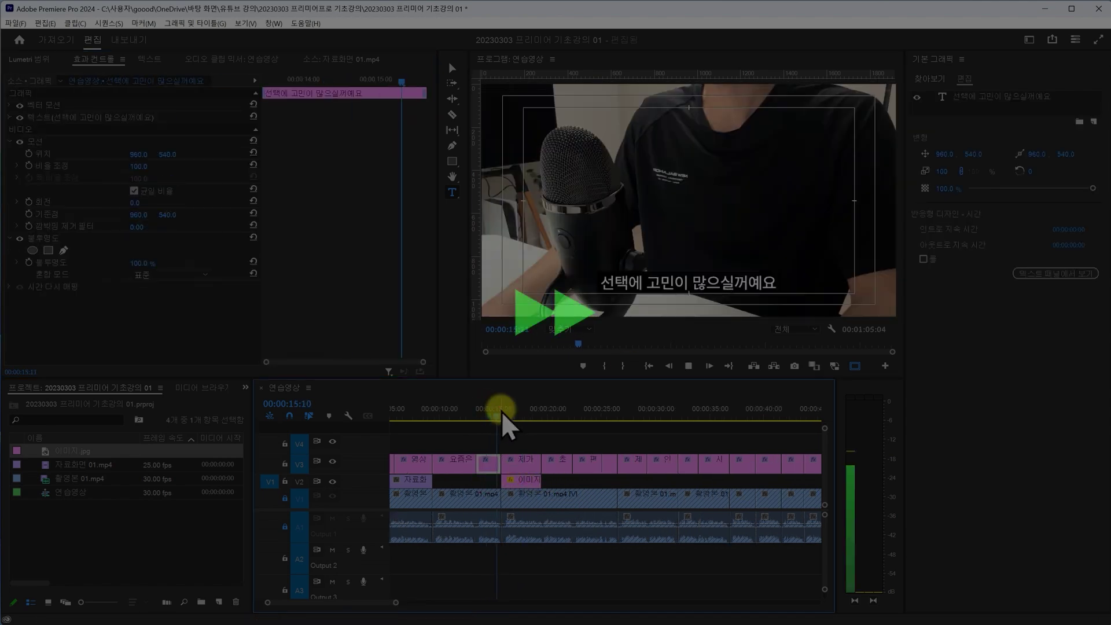
key(space)
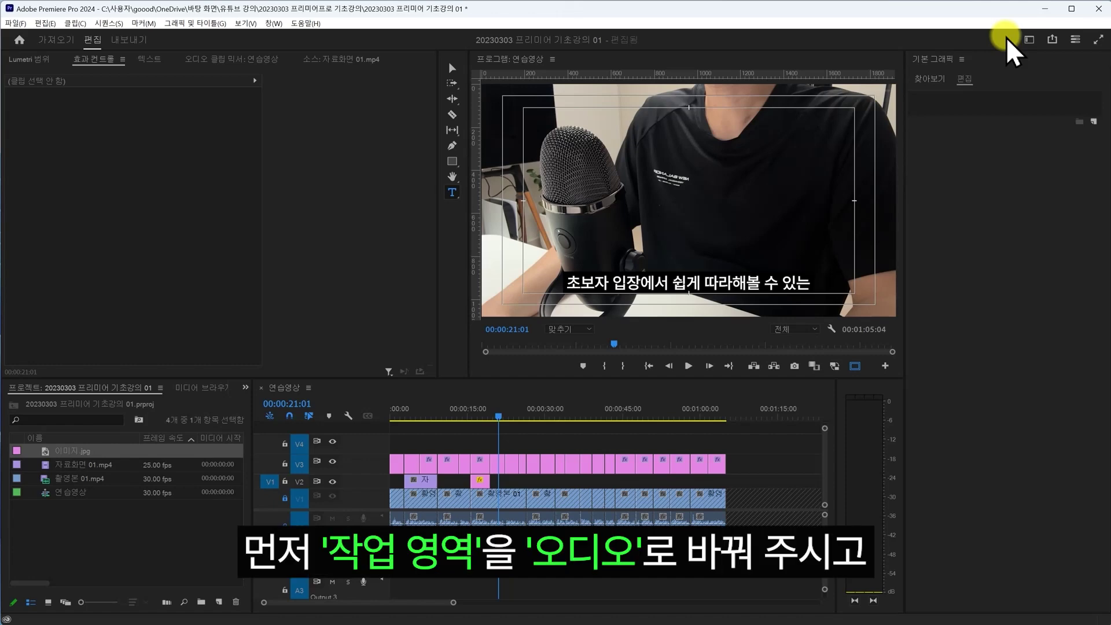
- Switch to the Audio workspace and unlock the V1 and A1 tracks
click(1029, 39)
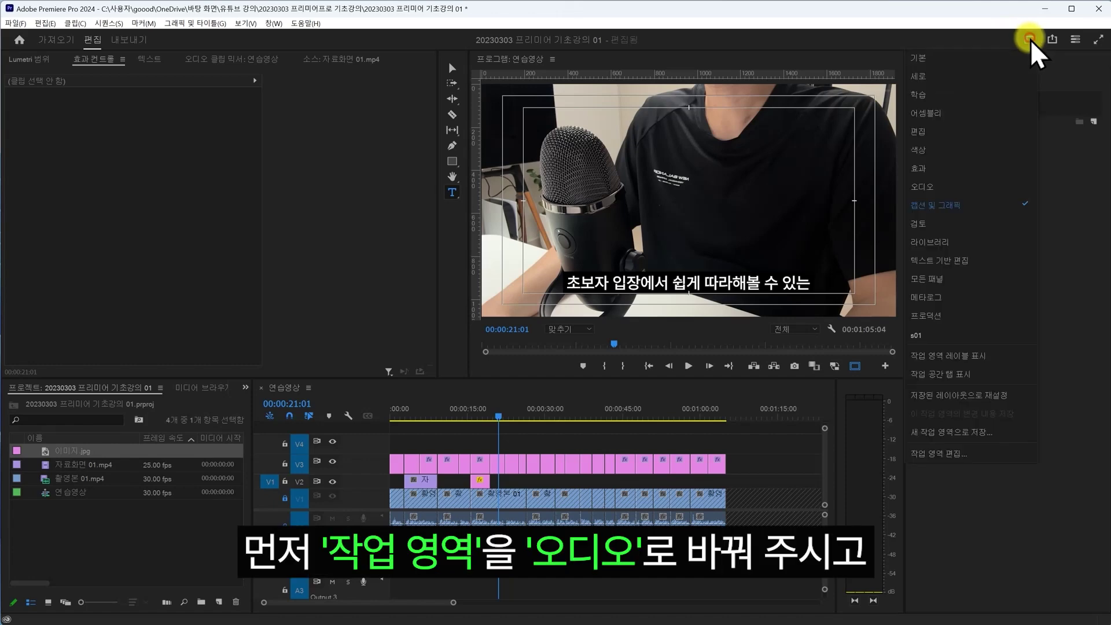
click(954, 190)
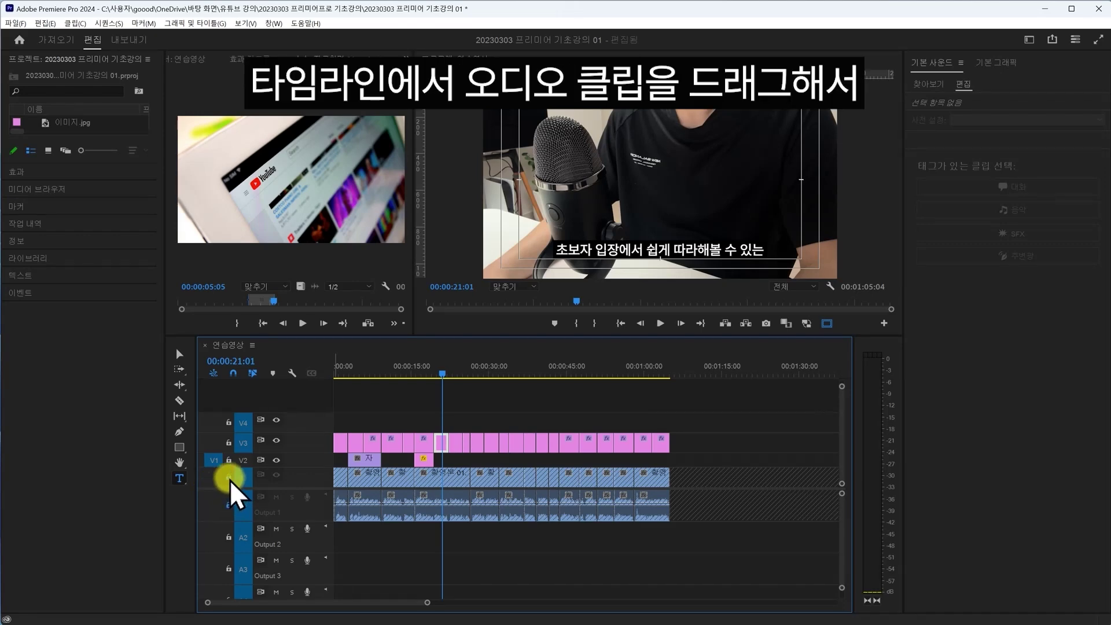
click(228, 478)
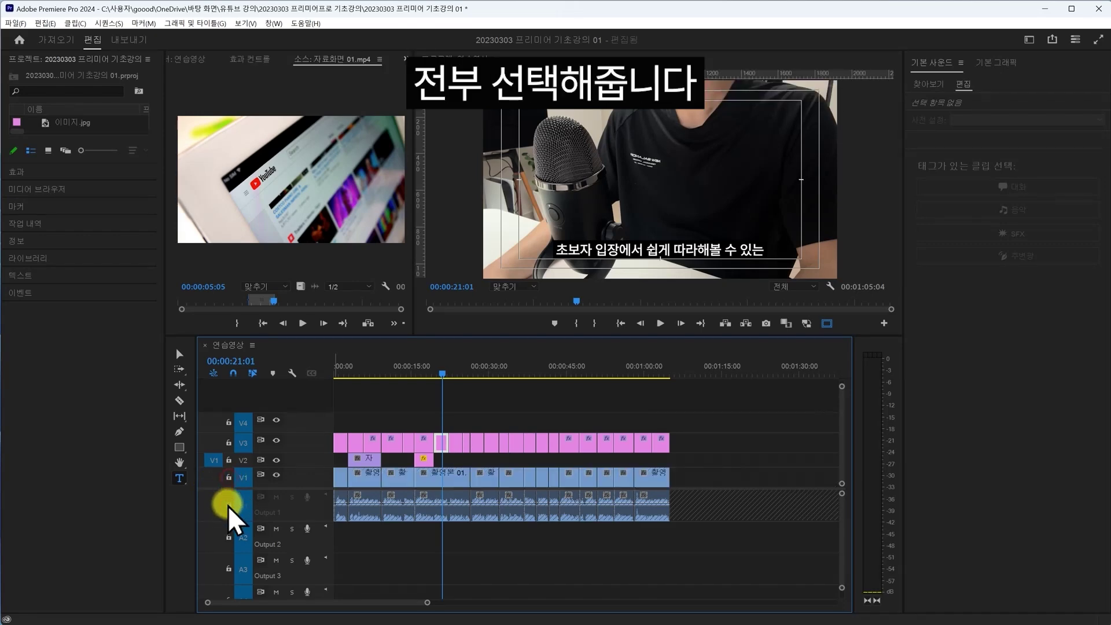
click(228, 505)
- Tag all V1/A1 clips as Dialogue with the 포드캐스트 음성 preset and play from the start
drag(689, 519, 327, 497)
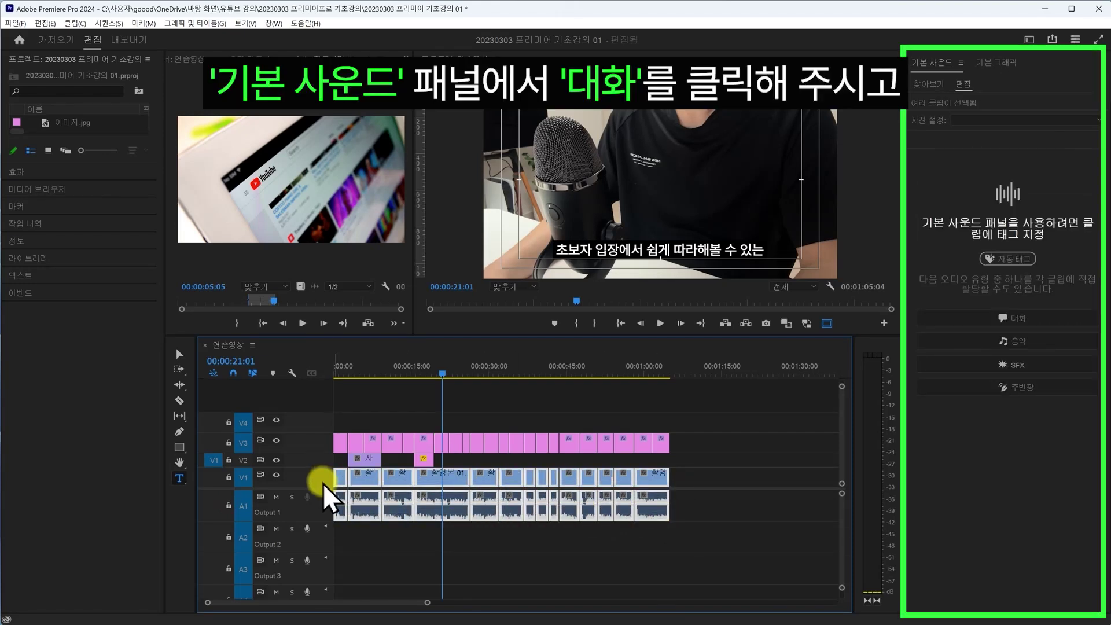
click(961, 320)
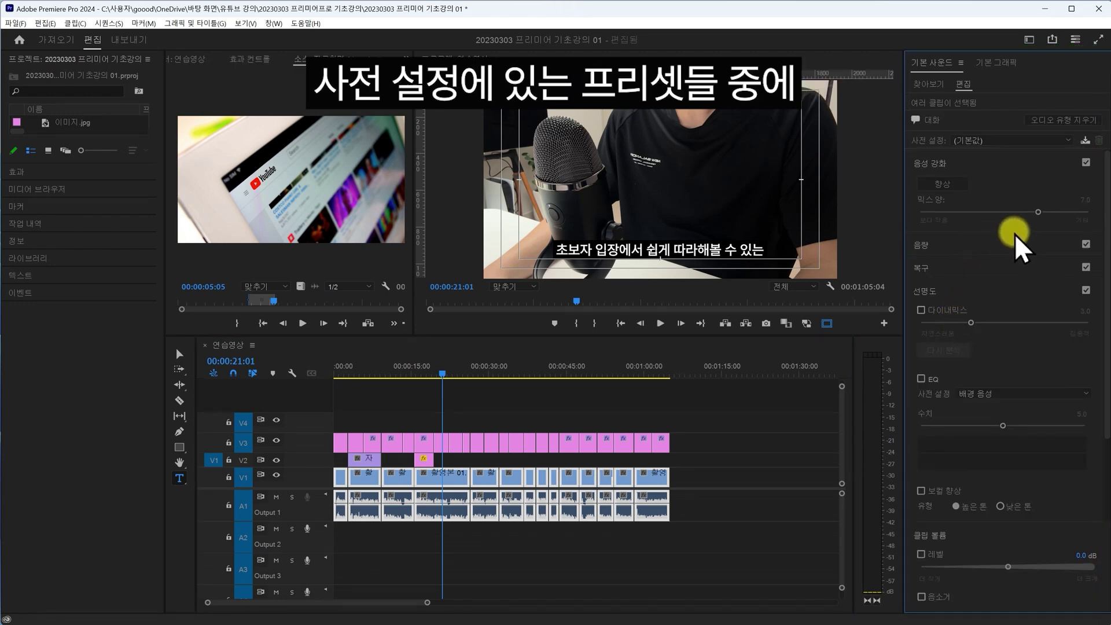
click(1068, 141)
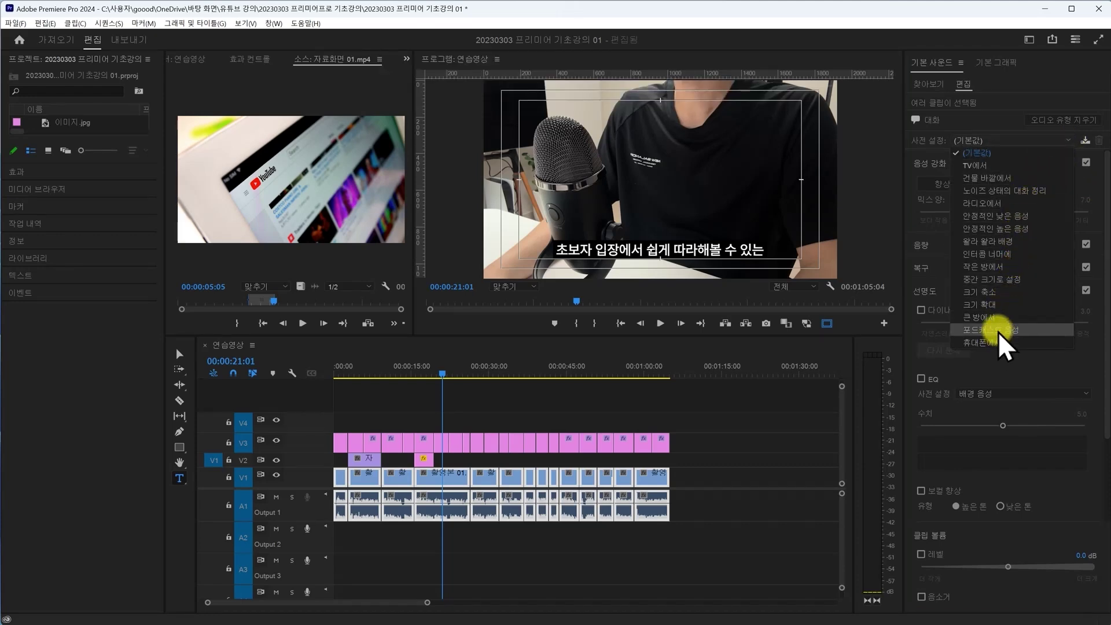
click(998, 330)
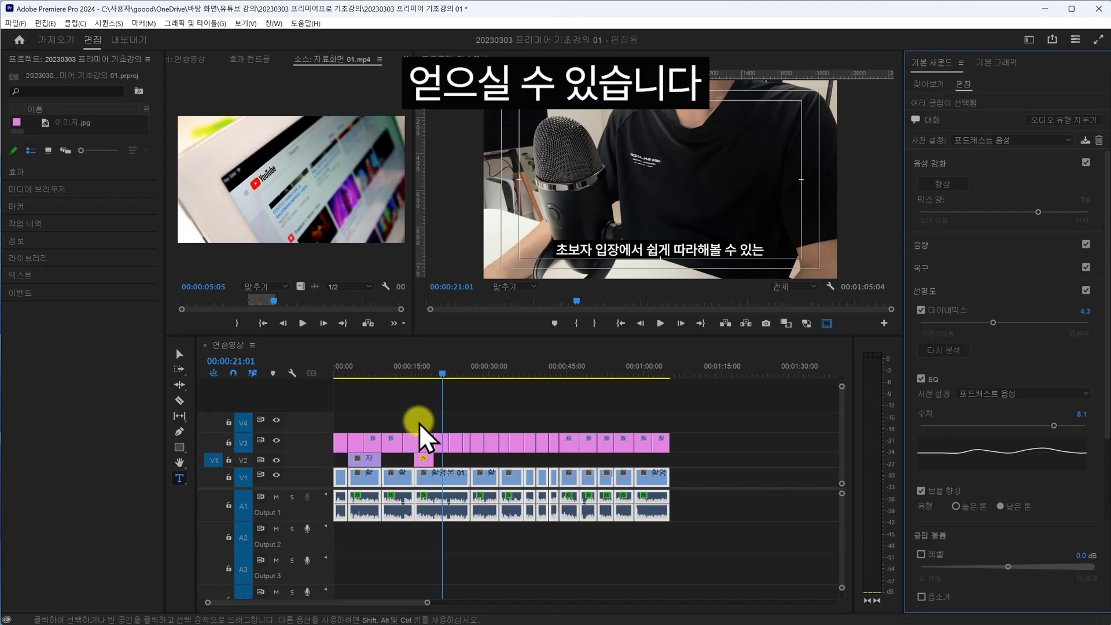
drag(368, 370, 312, 370)
key(space)
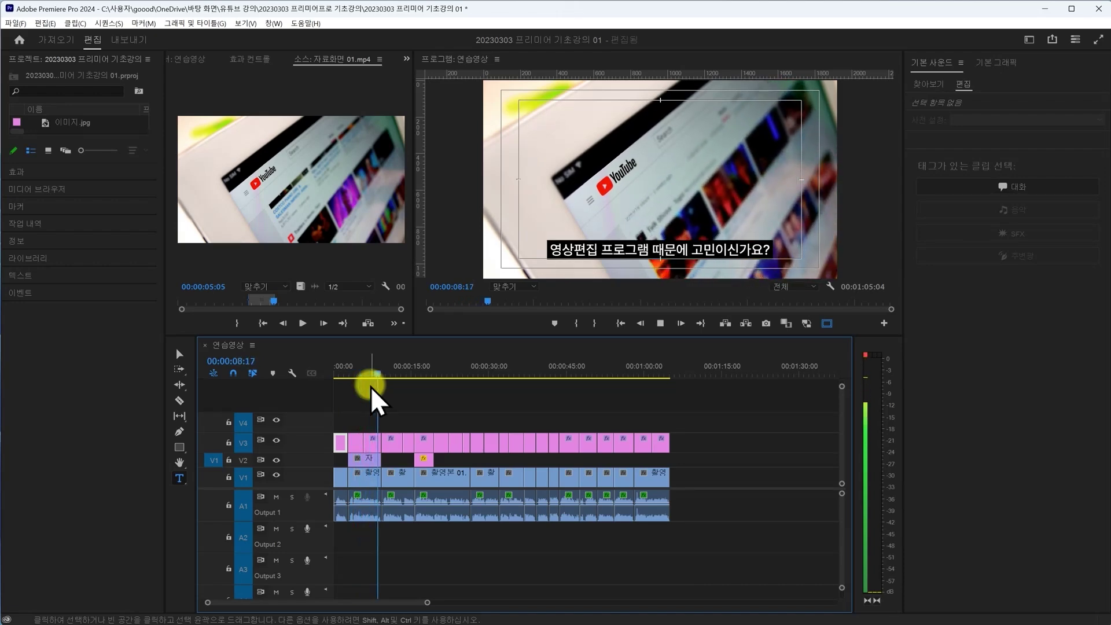
- Stop playback at 00:00:09:00 and save the project with Ctrl+S
click(370, 388)
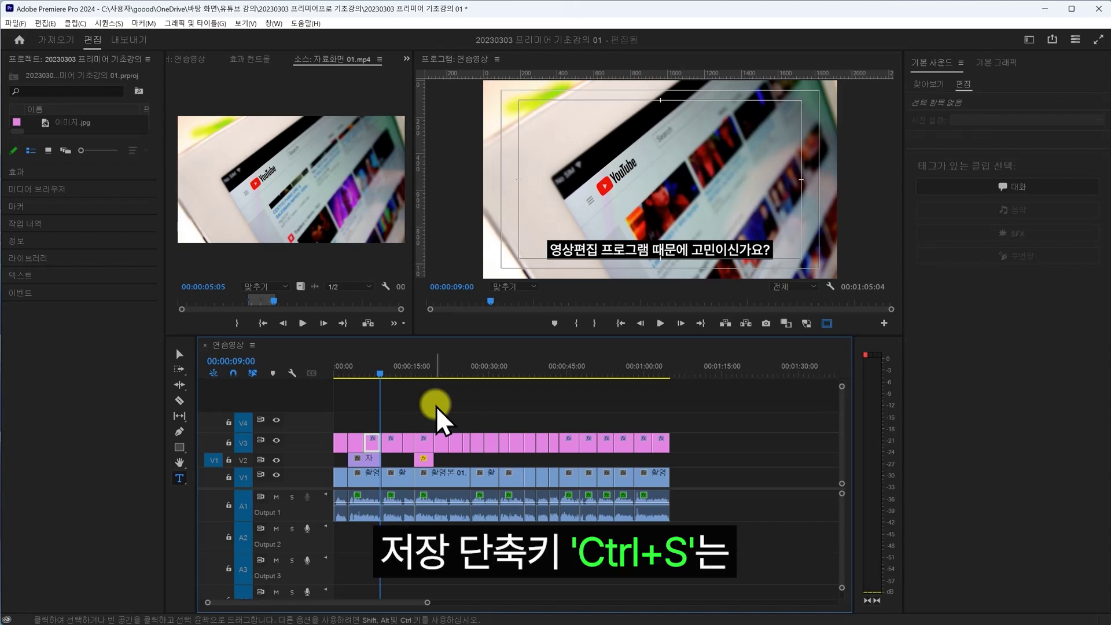
key(ctrl+s)
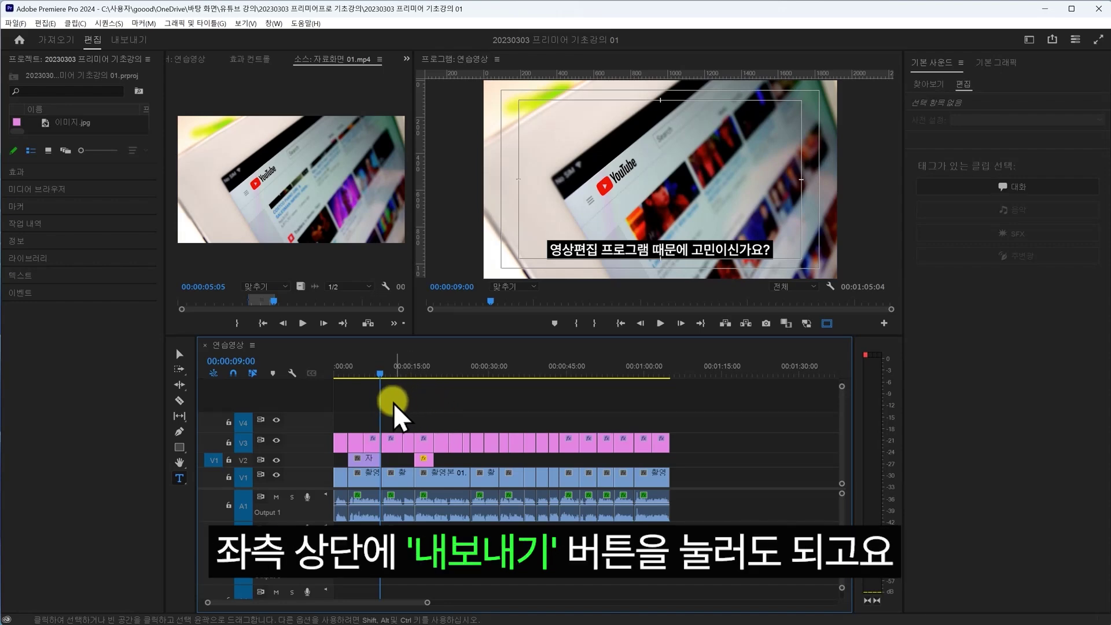
- On the Export page, set the save location to the 기초강의자료 folder
click(130, 39)
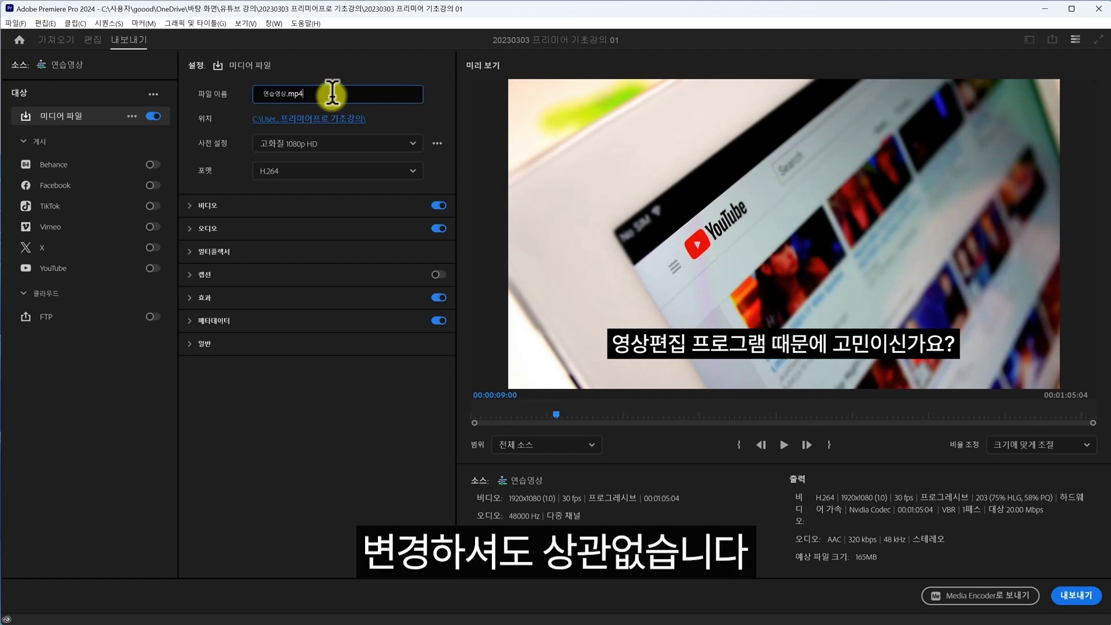
click(333, 120)
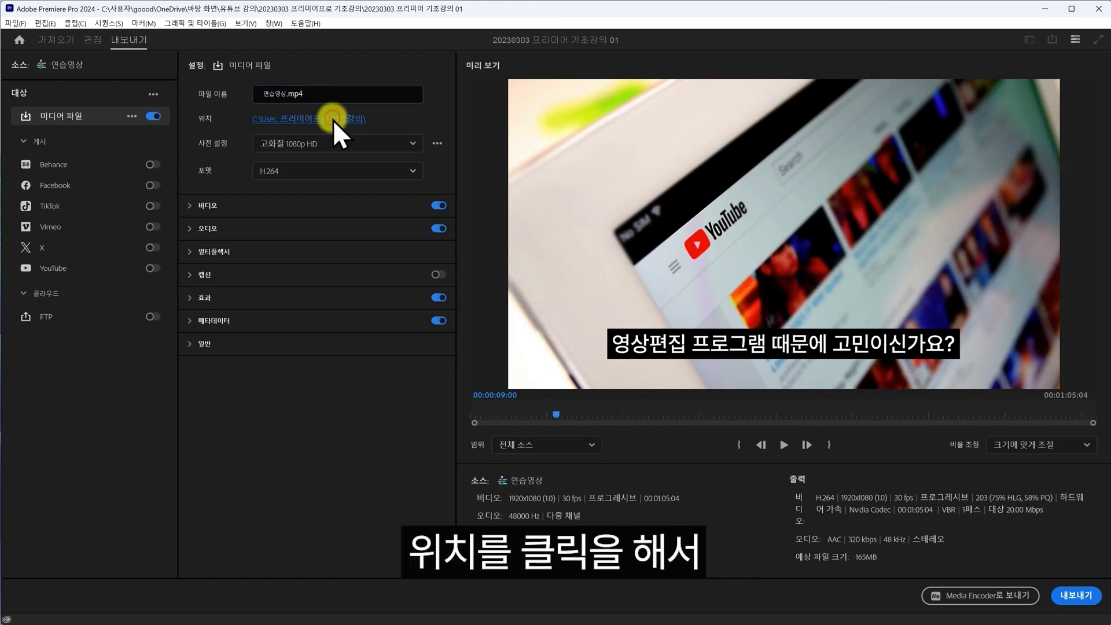
click(314, 148)
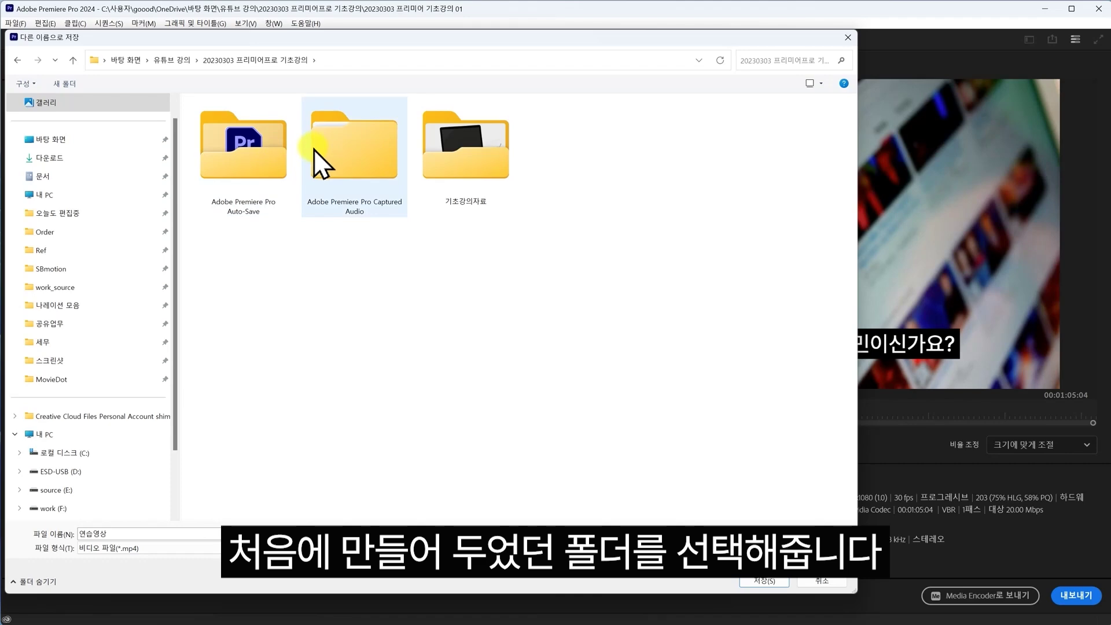
click(480, 155)
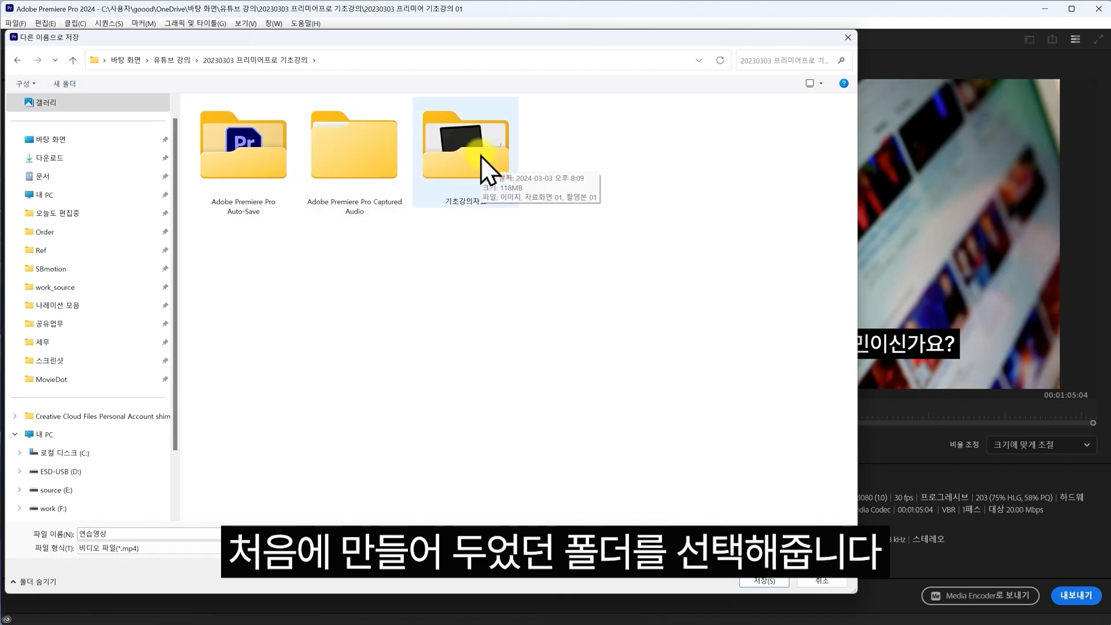
click(765, 582)
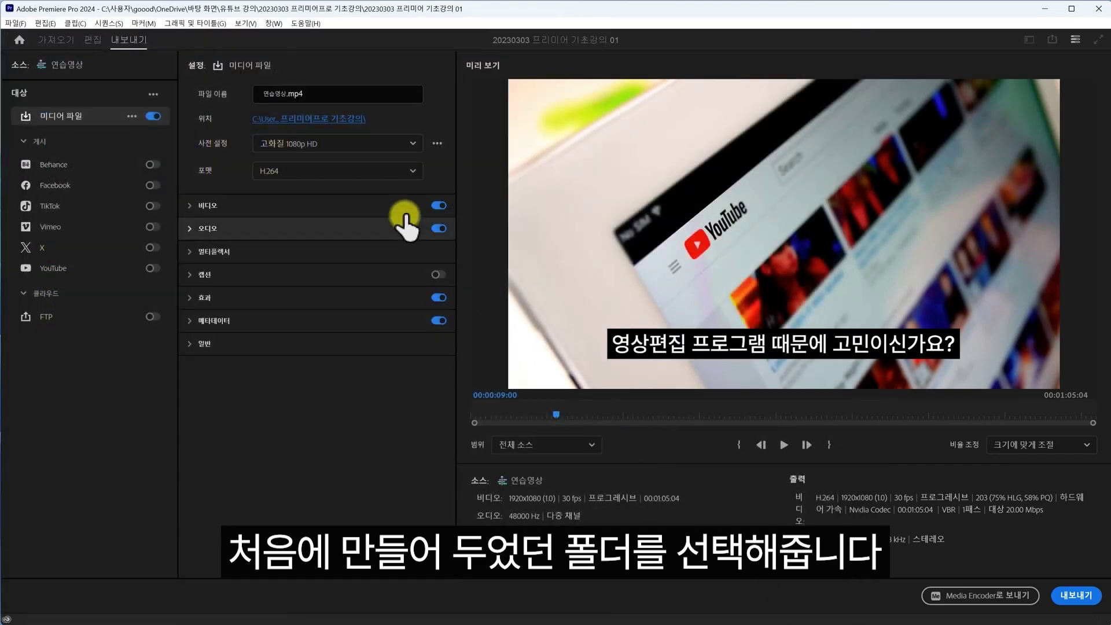
- Choose the 고화질 1080p HD preset and H.264 format for the export
click(412, 144)
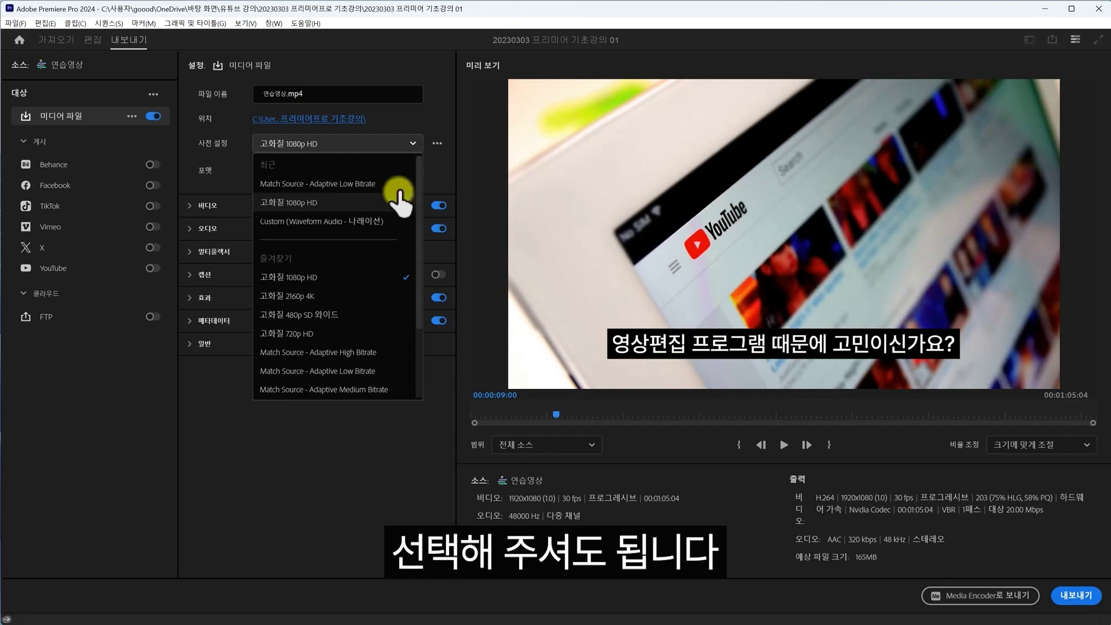
click(376, 352)
click(413, 172)
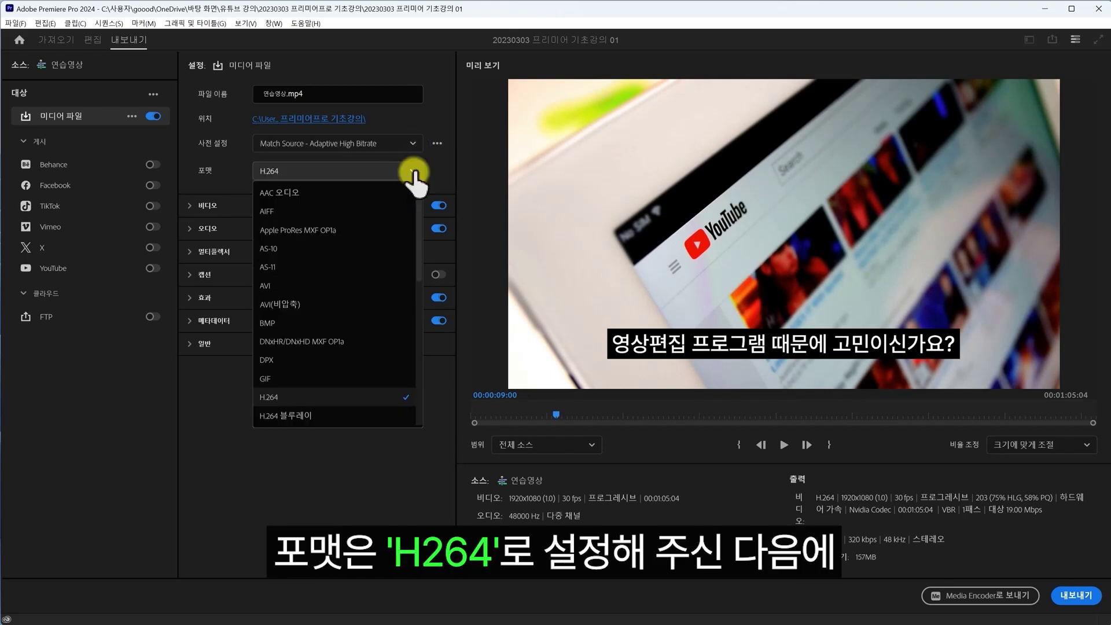
click(360, 399)
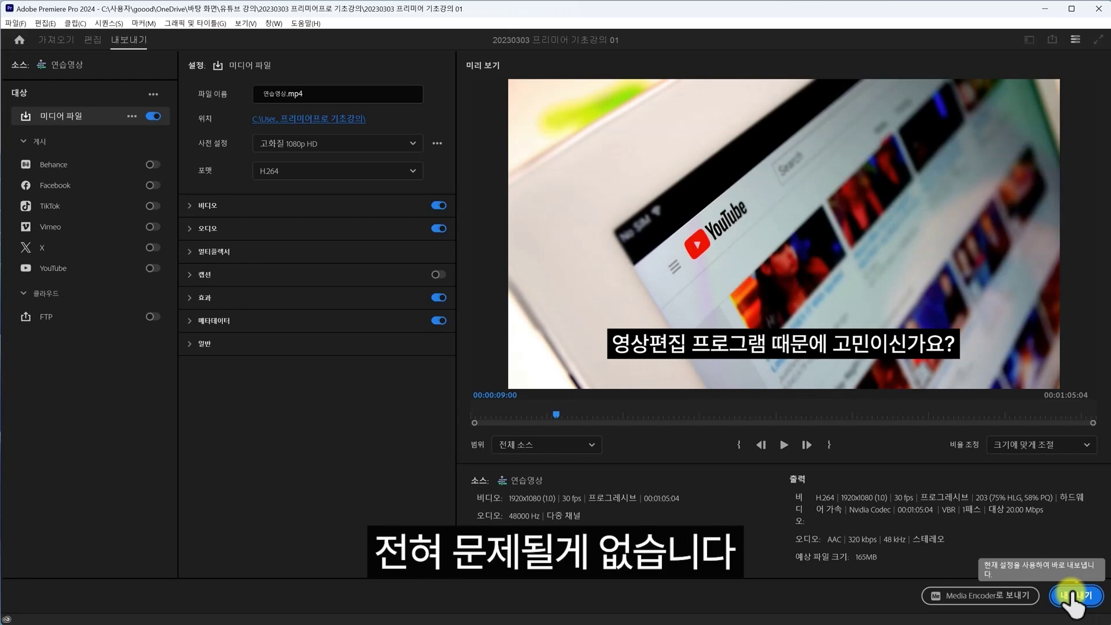
- Export the video, then play 연습영상.mp4 from the lecture folder in File Explorer
click(1075, 597)
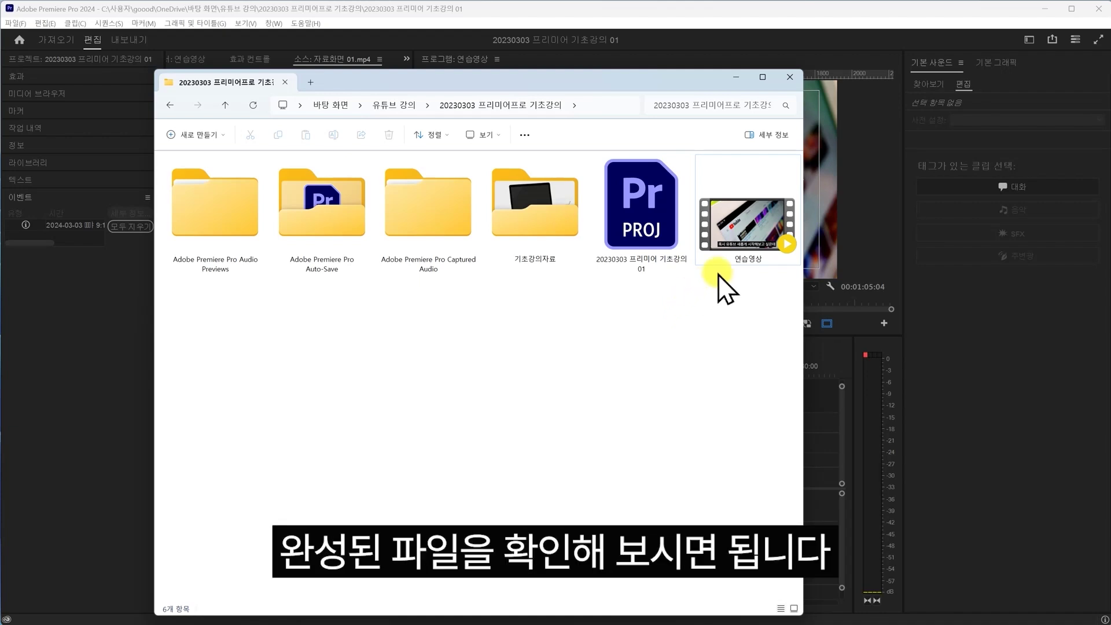
double_click(746, 226)
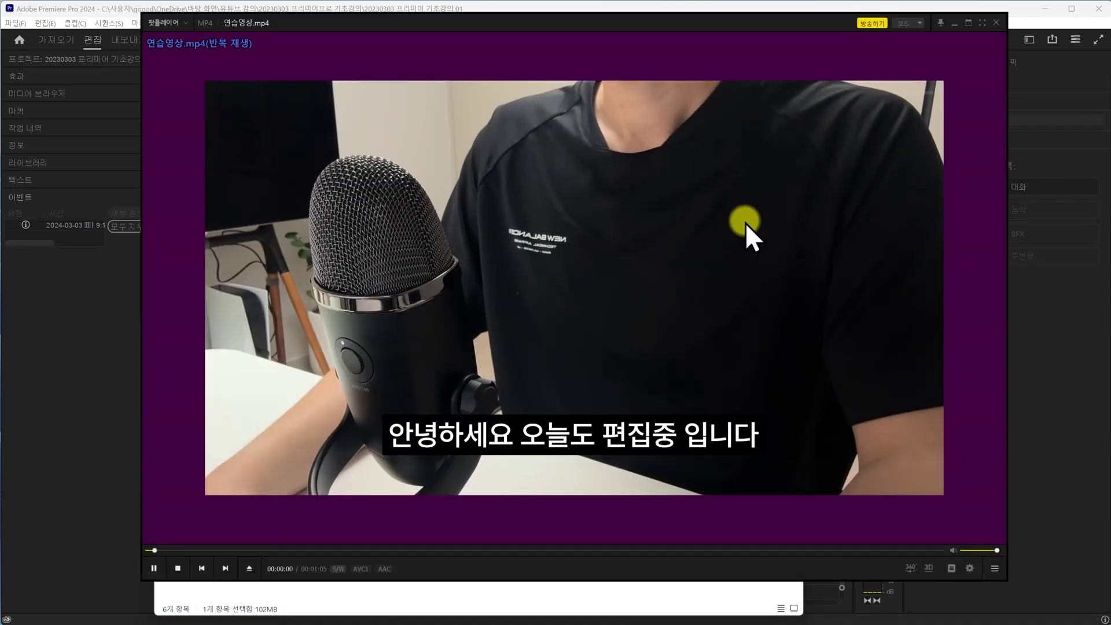